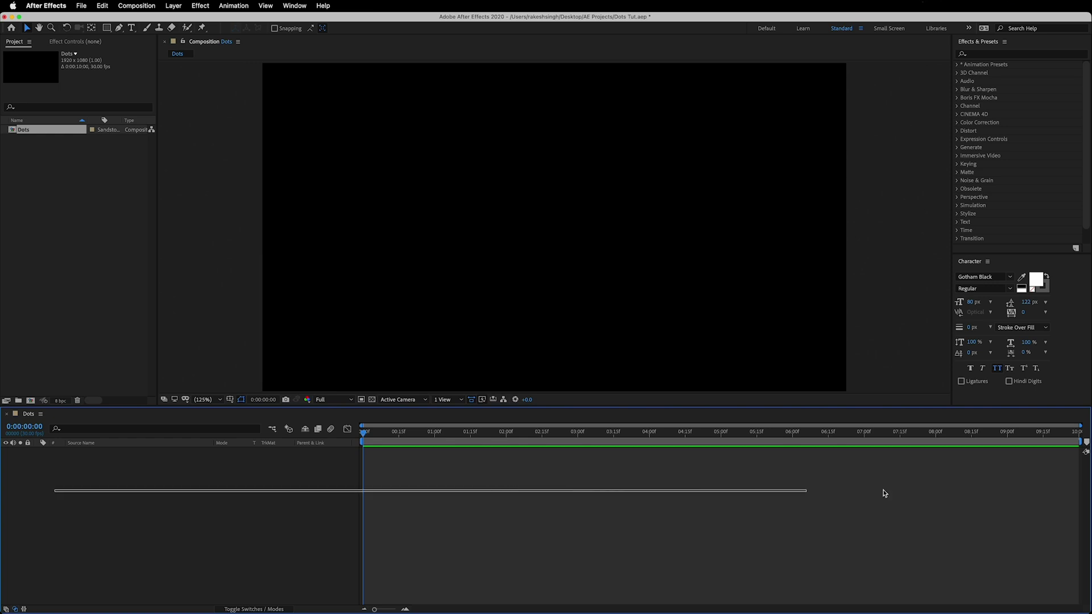
# Step: Create a black full-frame solid layer named D1 in the Dots composition
pyautogui.rightClick(105, 470)
pyautogui.moveTo(108, 475)
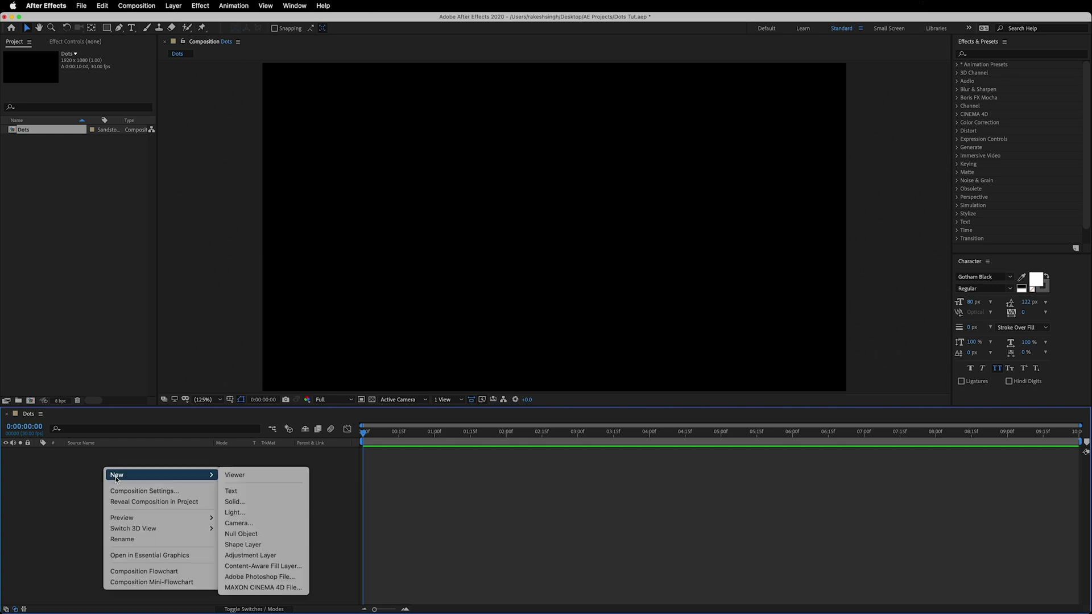
pyautogui.click(287, 501)
pyautogui.write('D1')
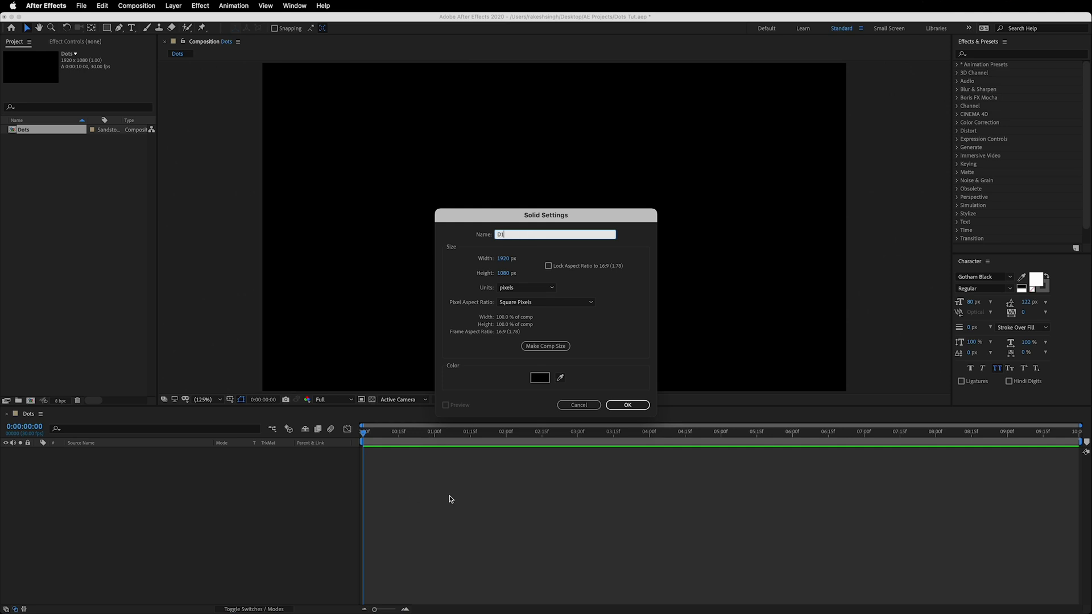
pyautogui.click(640, 408)
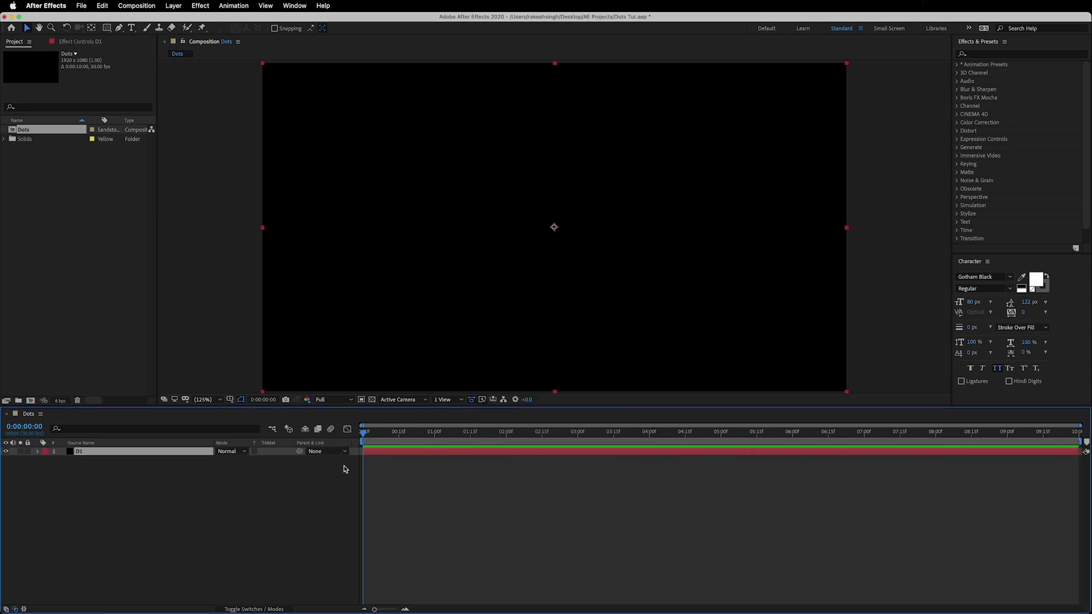
# Step: Find the Fractal Noise effect and apply it to the D1 layer
pyautogui.click(993, 54)
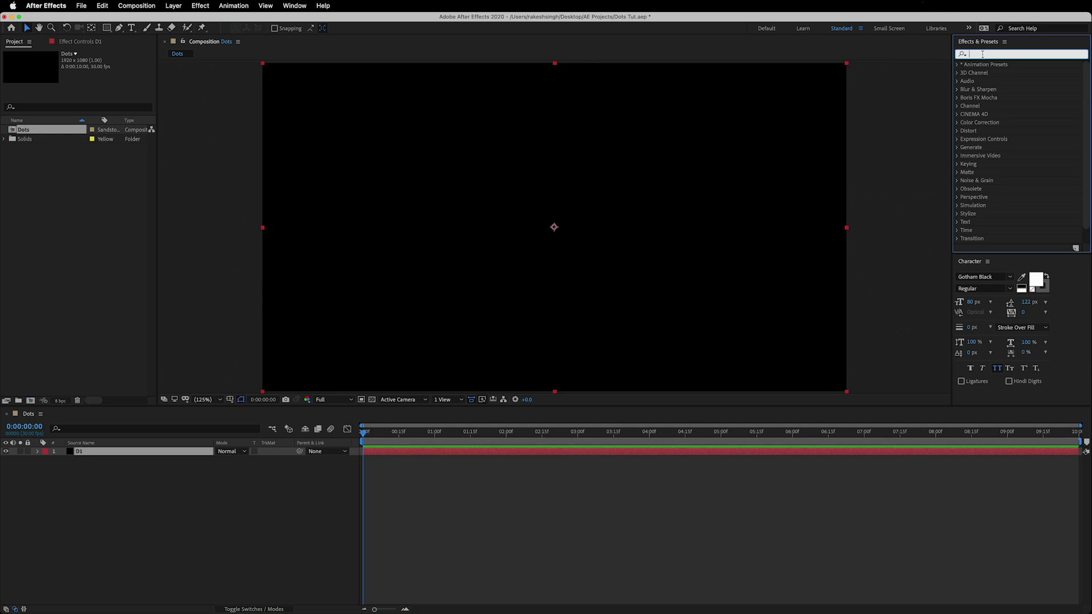
pyautogui.click(294, 5)
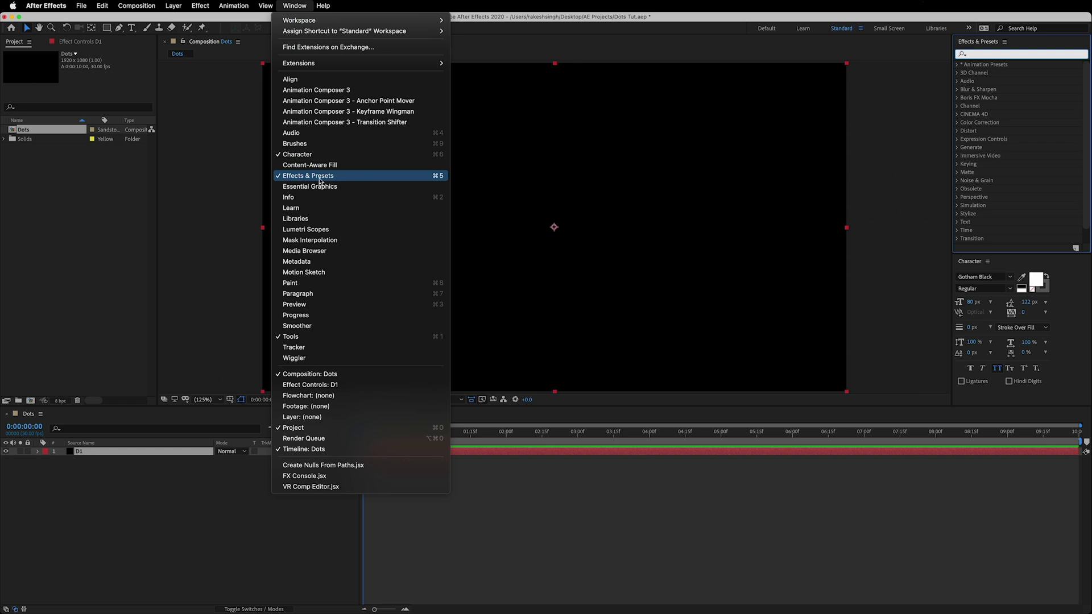
pyautogui.click(988, 52)
pyautogui.write('Fractal')
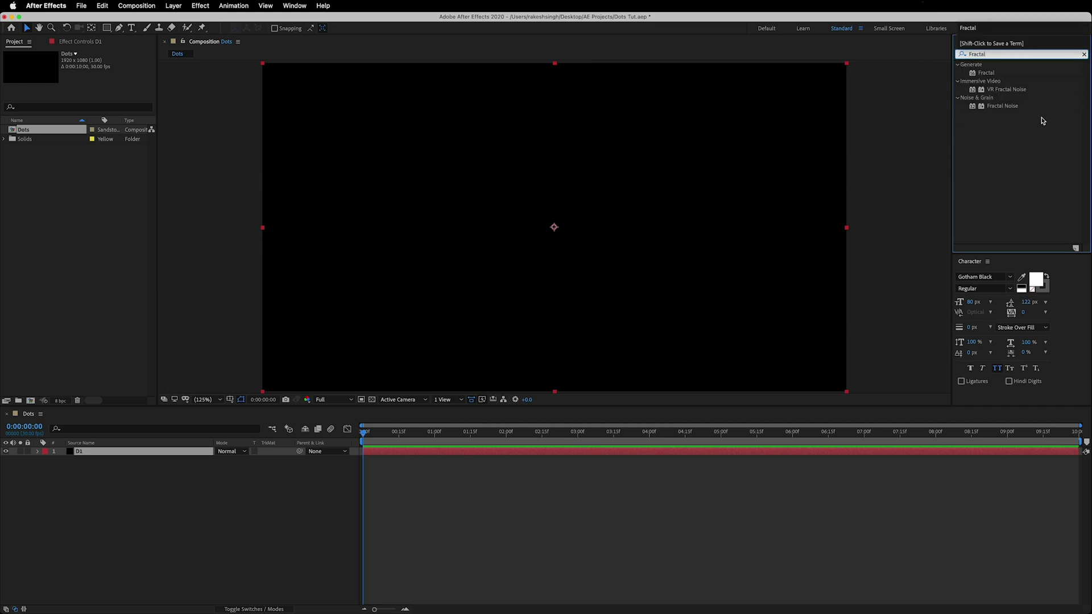
pyautogui.moveTo(1005, 109); pyautogui.dragTo(153, 452)
# Step: Set the Fractal Noise type to Spline, with contrast 650 and brightness -120
pyautogui.click(115, 80)
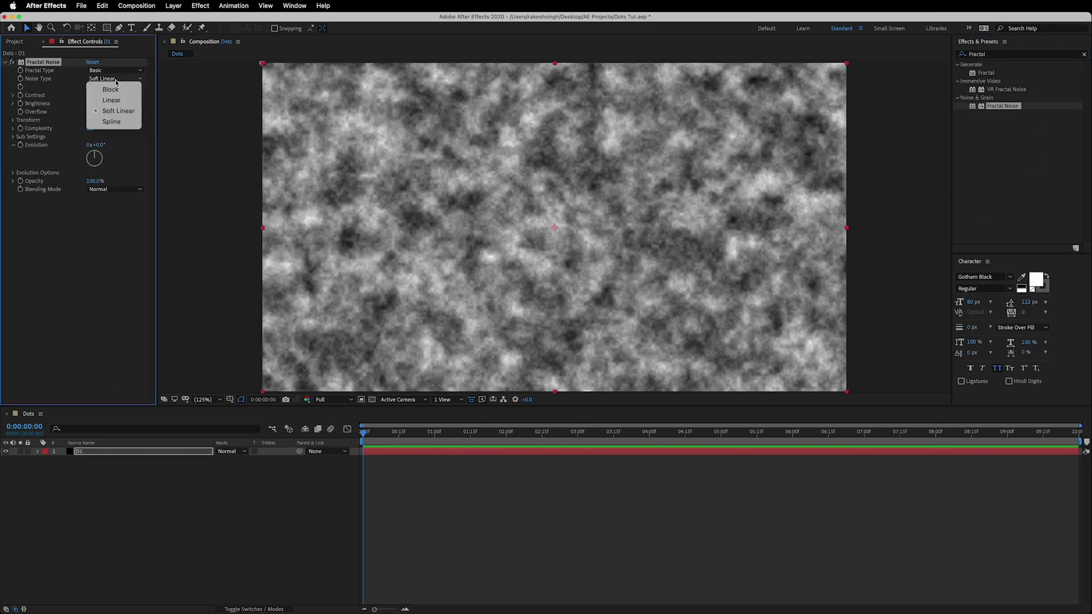
pyautogui.click(114, 122)
pyautogui.click(95, 96)
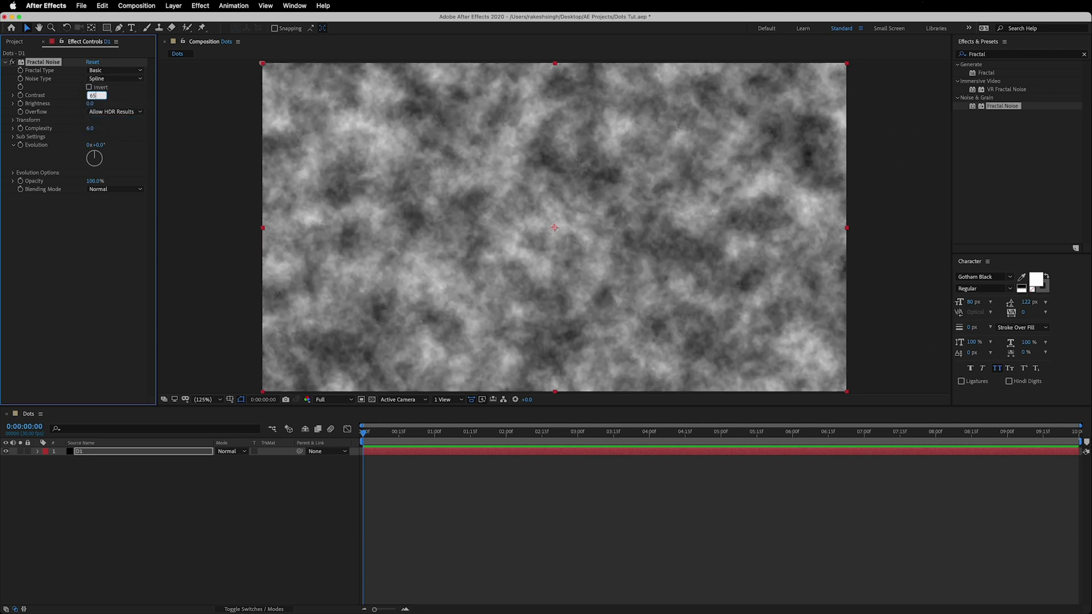
pyautogui.write('650')
pyautogui.click(93, 104)
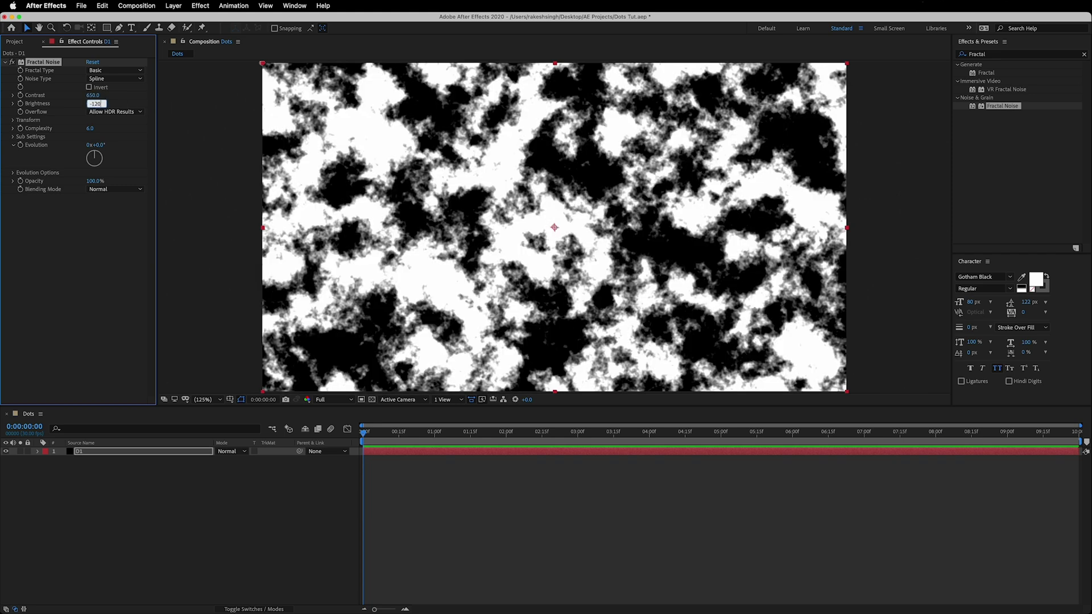
pyautogui.click(53, 290)
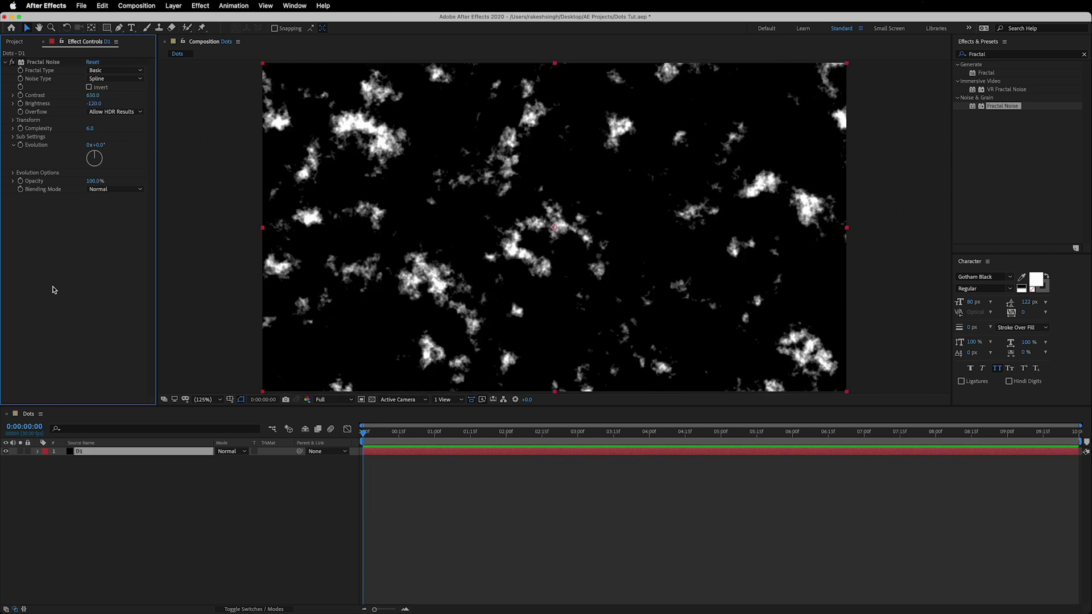
# Step: Animate the Fractal Noise Evolution with the expression time*80, preview the motion, and collapse the layer's properties
pyautogui.keyDown('alt'); pyautogui.click(21, 145); pyautogui.keyUp('alt')
pyautogui.write('tim')
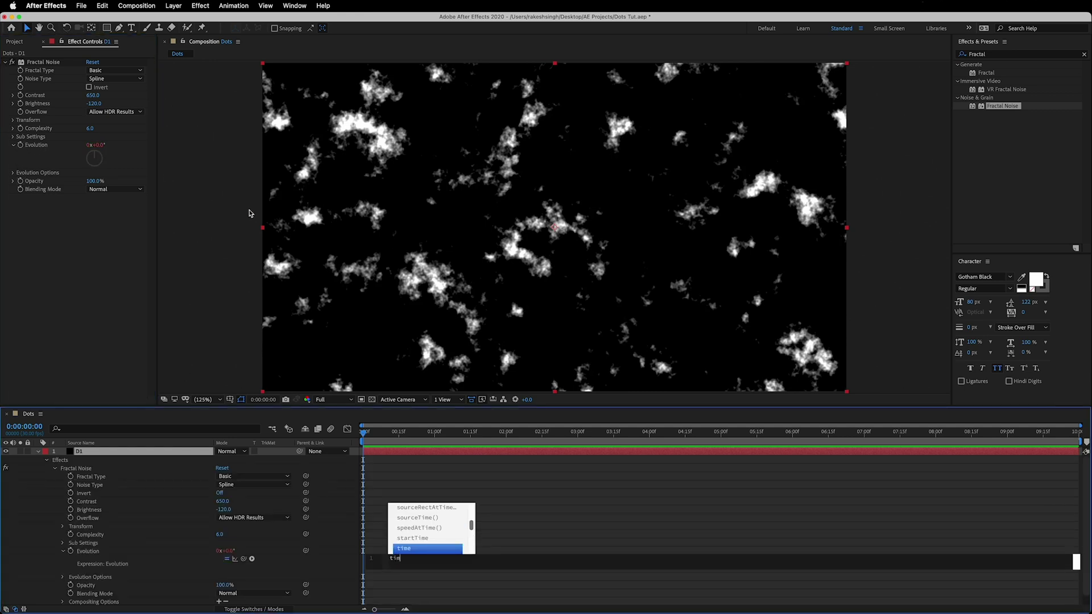
pyautogui.write('e*80')
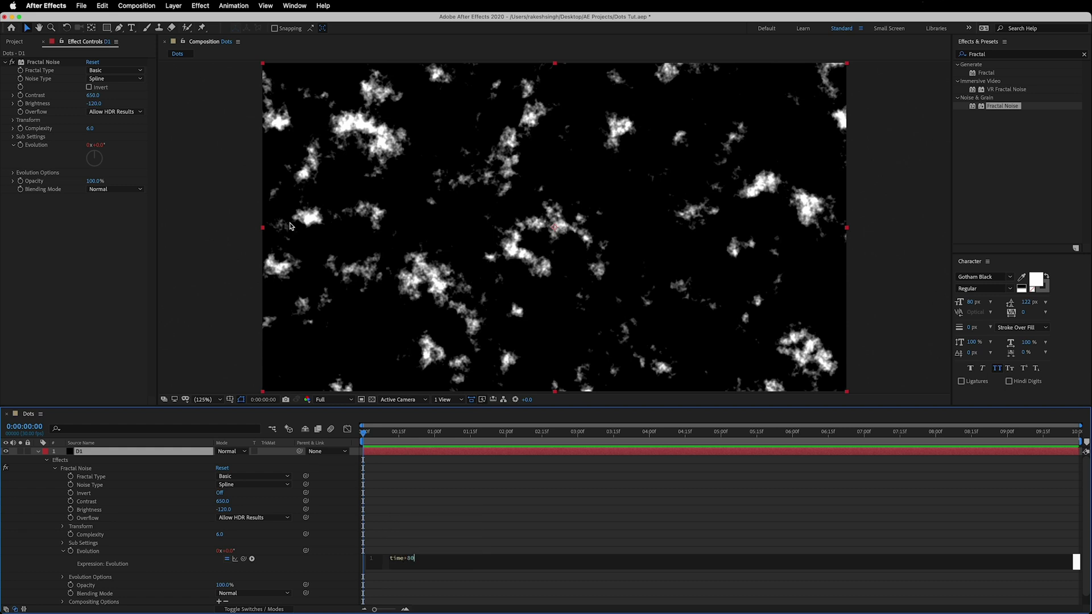
pyautogui.click(414, 472)
pyautogui.press('space')
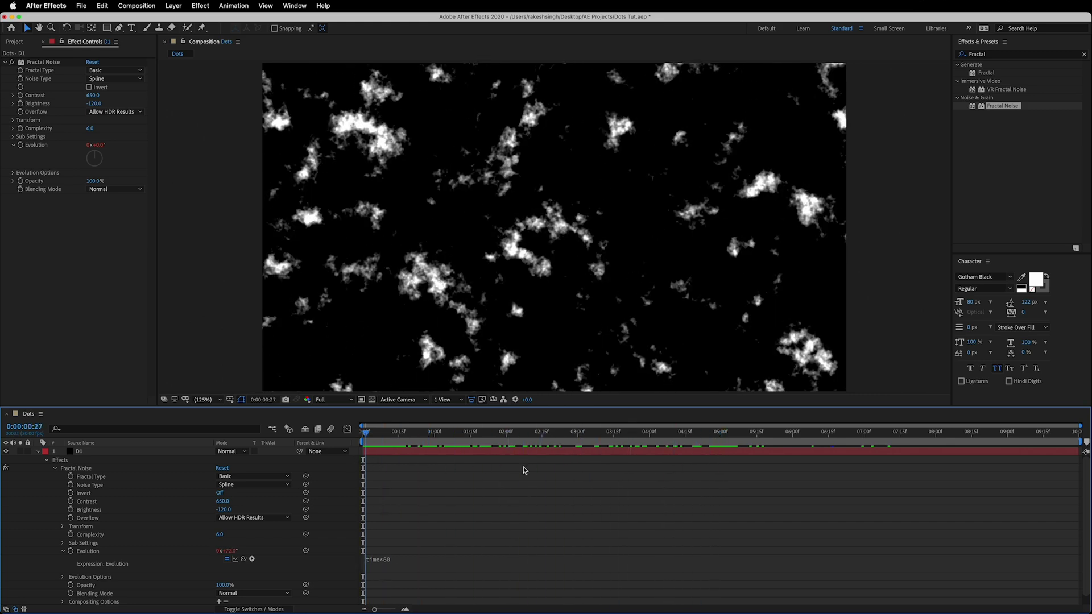
pyautogui.press('space')
pyautogui.moveTo(363, 485); pyautogui.dragTo(610, 490)
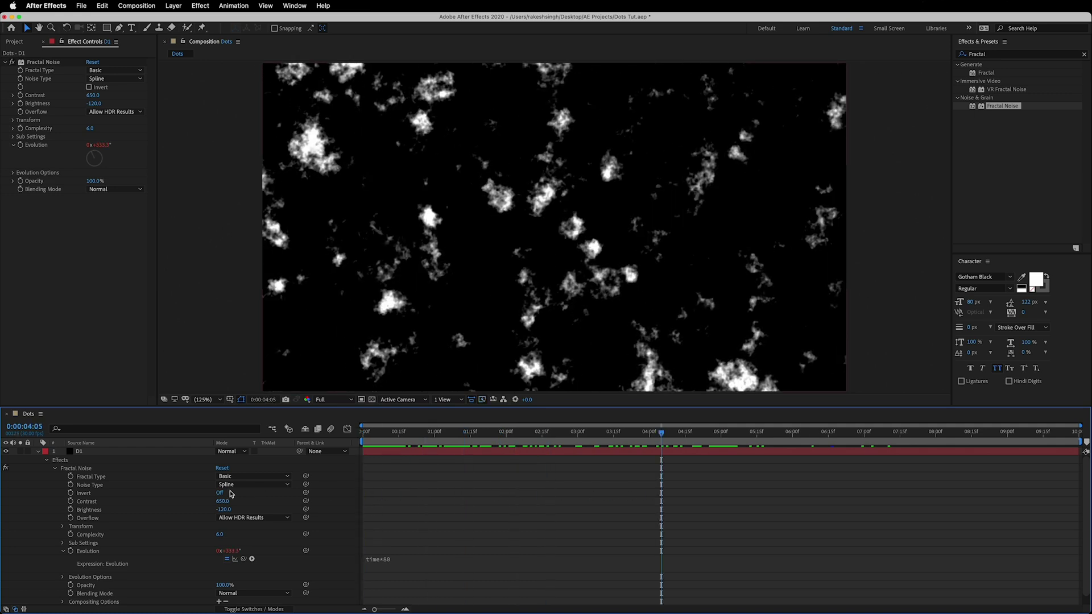
pyautogui.click(38, 453)
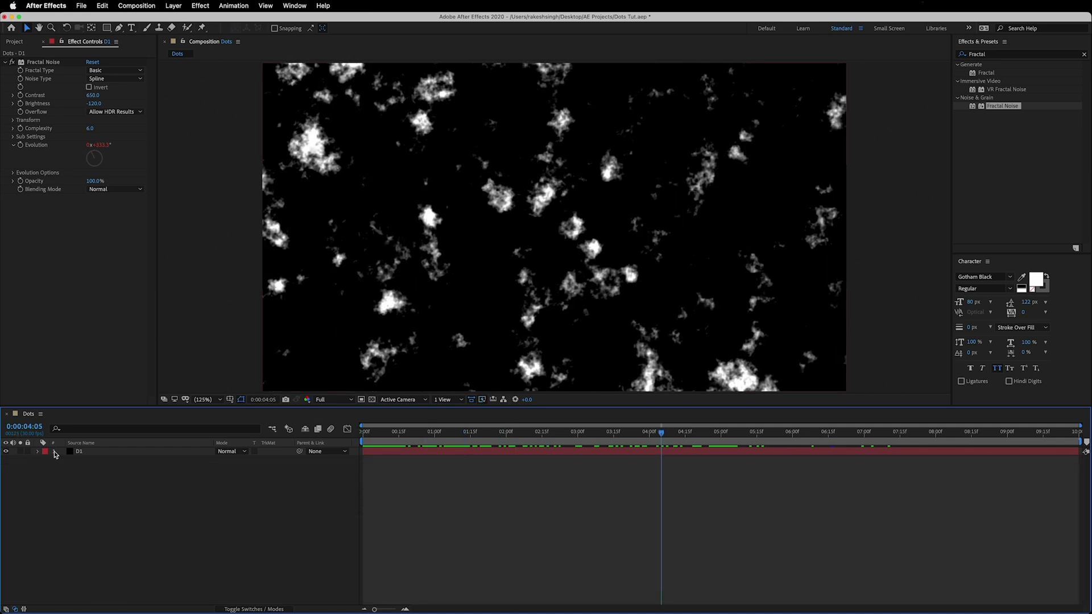
# Step: Find the CC Ball Action effect and apply it to the D1 layer
pyautogui.click(988, 54)
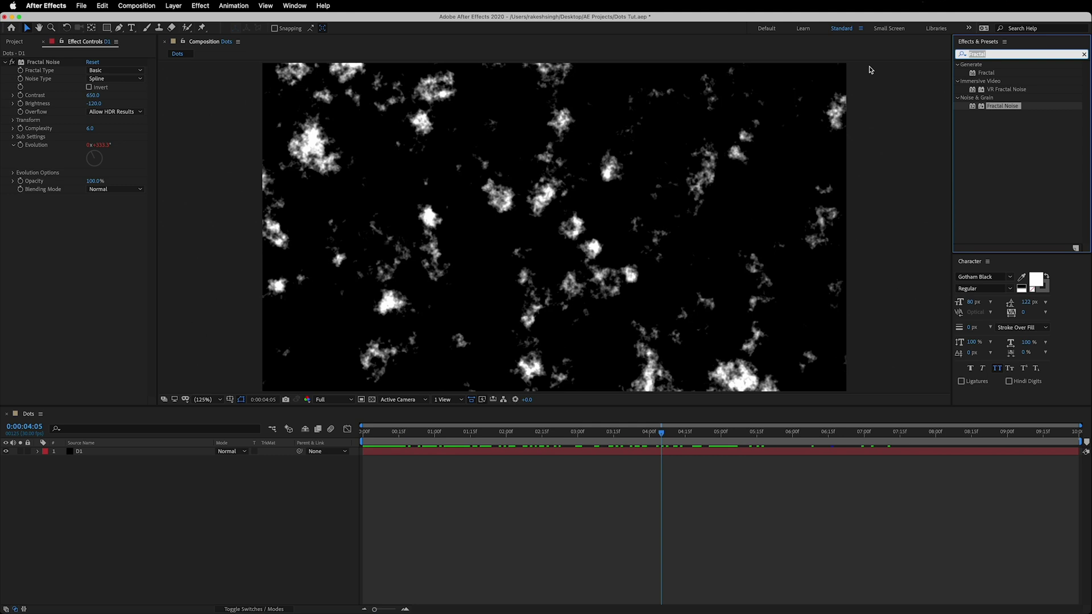
pyautogui.write('CC Ball')
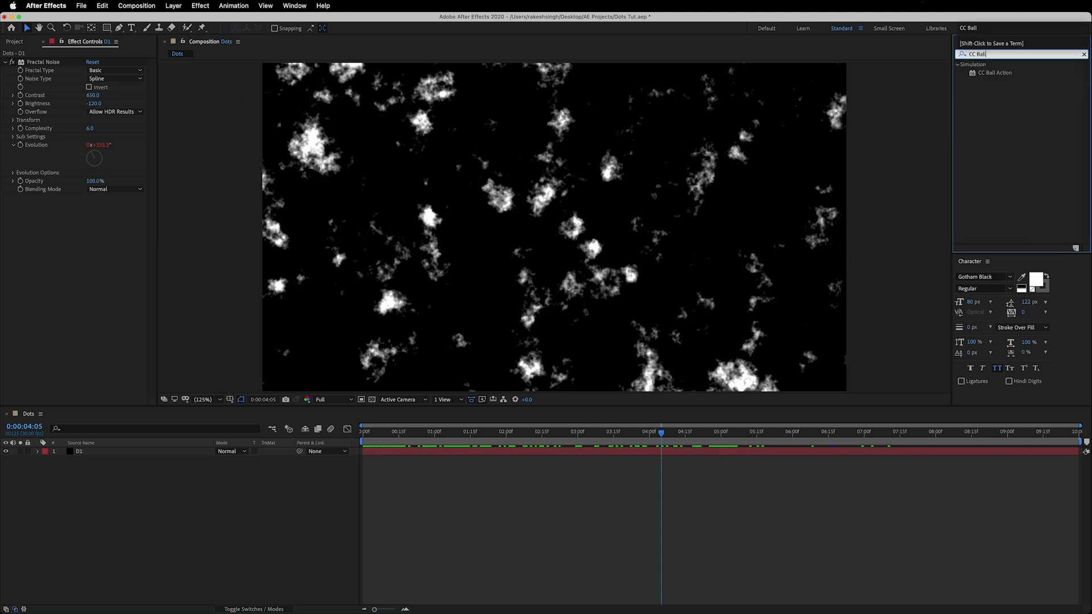
pyautogui.moveTo(994, 77); pyautogui.dragTo(117, 452)
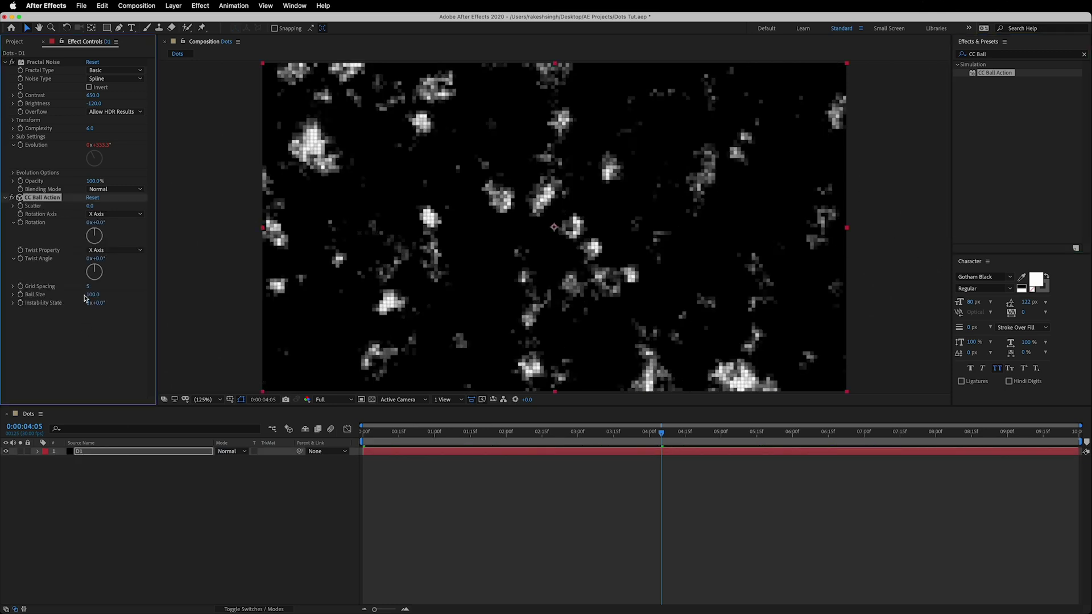
# Step: Set CC Ball Action's grid spacing to 10 and ball size to 50, and check the dots along the timeline
pyautogui.click(89, 287)
pyautogui.write('10')
pyautogui.press('Return')
pyautogui.click(98, 296)
pyautogui.write('50')
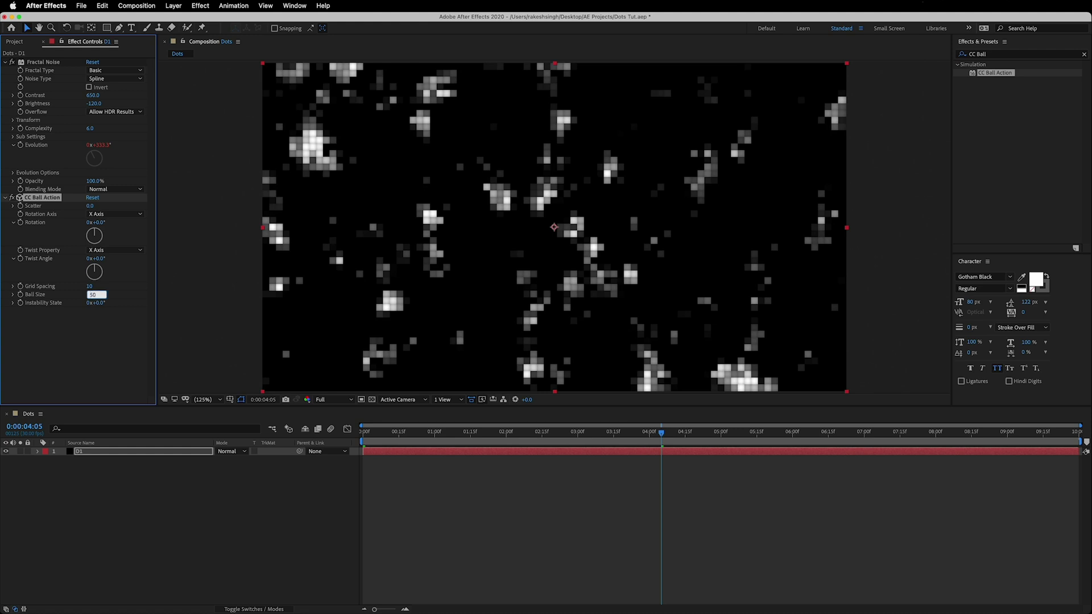
pyautogui.click(400, 469)
pyautogui.moveTo(424, 435); pyautogui.dragTo(364, 463)
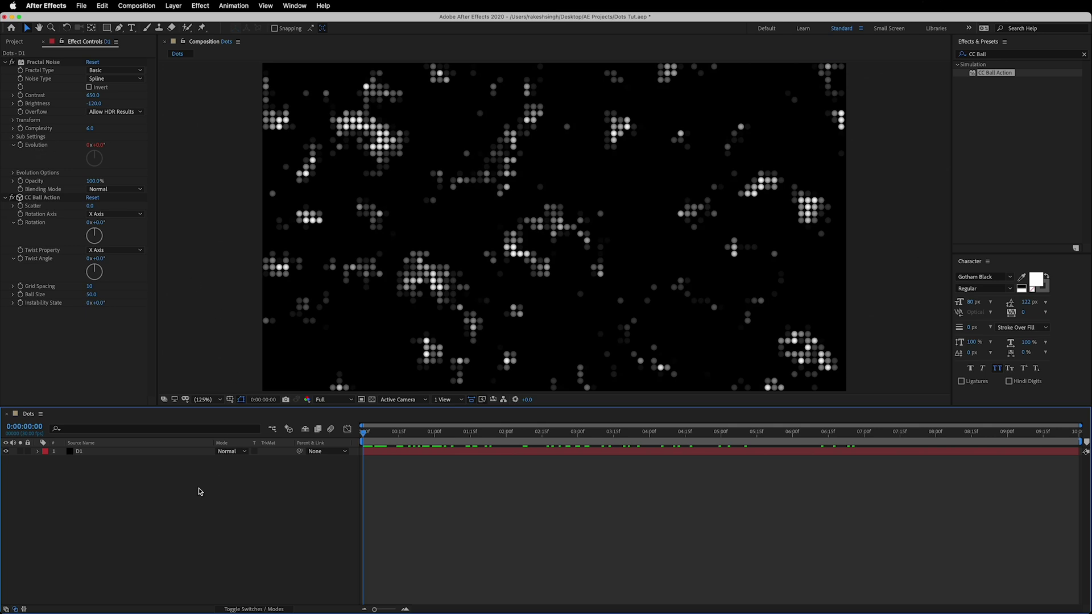
# Step: Apply the Tint effect to the D1 layer and map white to cyan (00FAFF)
pyautogui.click(1003, 55)
pyautogui.write('TINT')
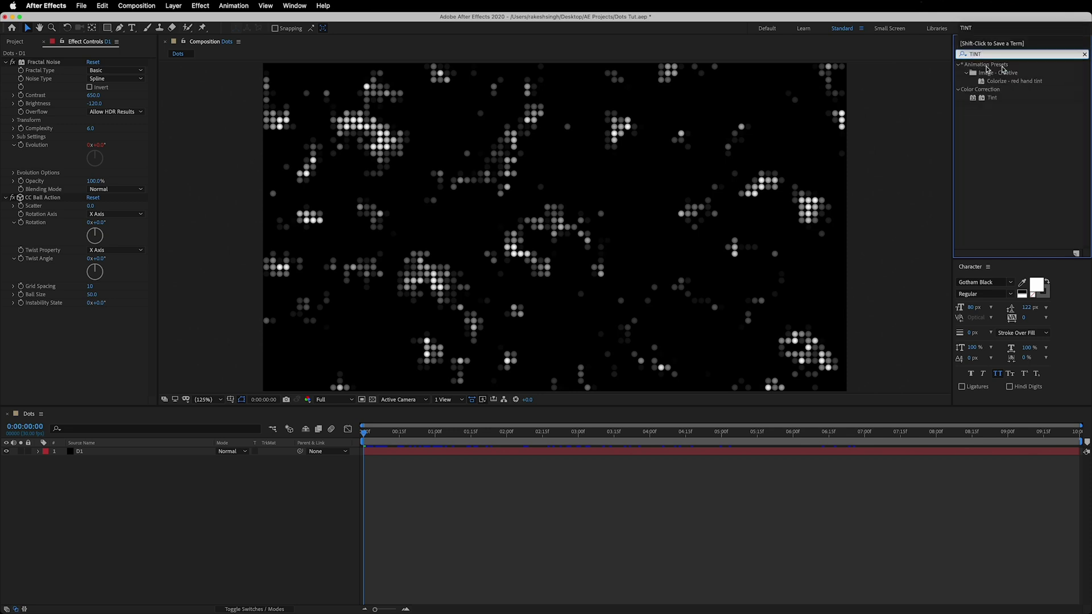
pyautogui.moveTo(992, 98); pyautogui.dragTo(114, 450)
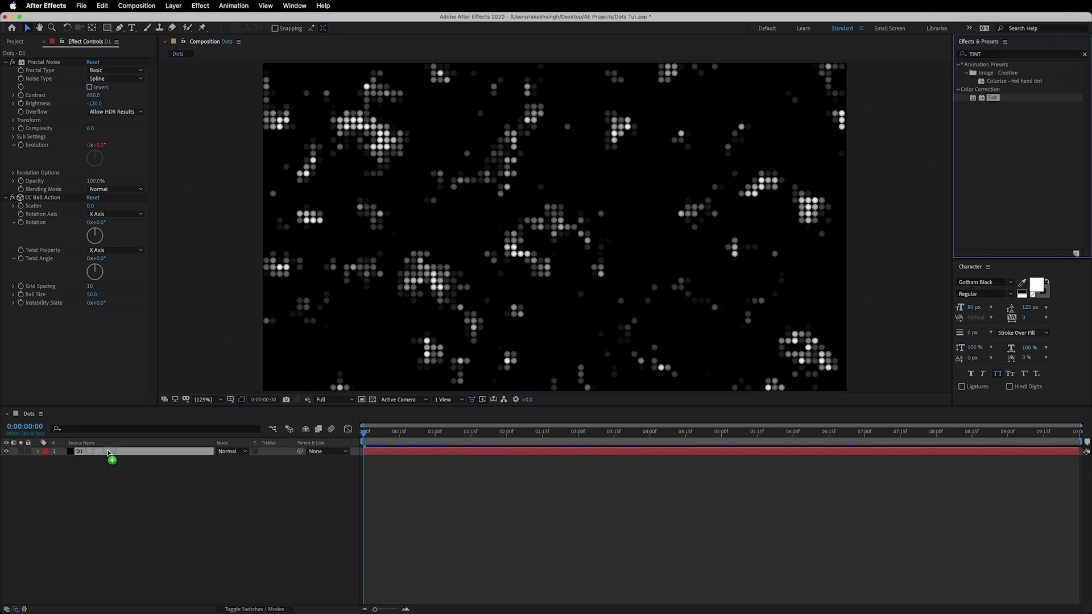
pyautogui.click(92, 329)
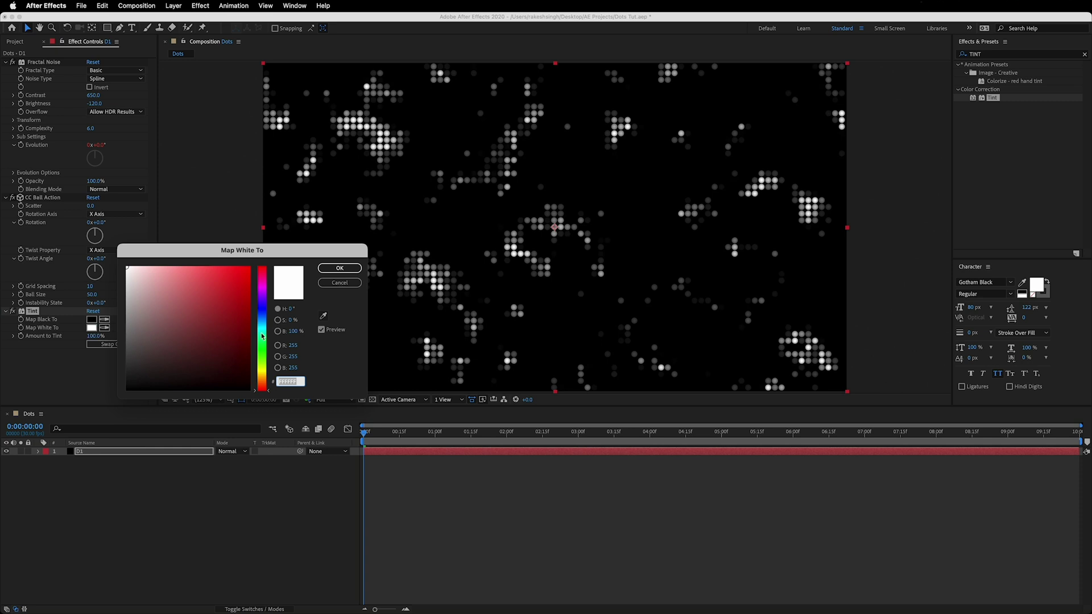
pyautogui.moveTo(262, 336); pyautogui.dragTo(262, 329)
pyautogui.moveTo(248, 268); pyautogui.dragTo(260, 260)
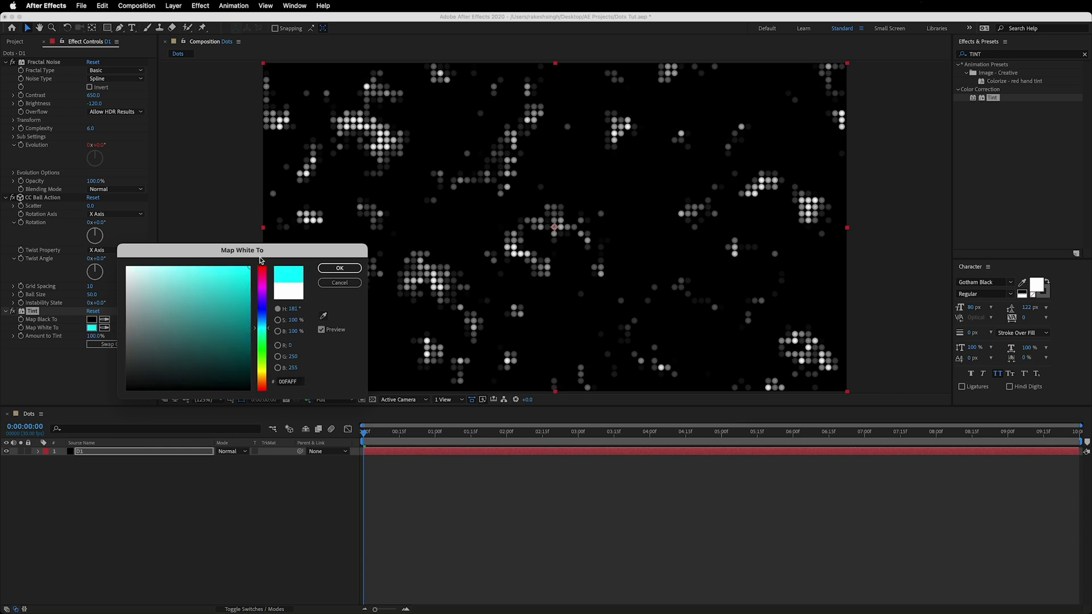
pyautogui.click(340, 269)
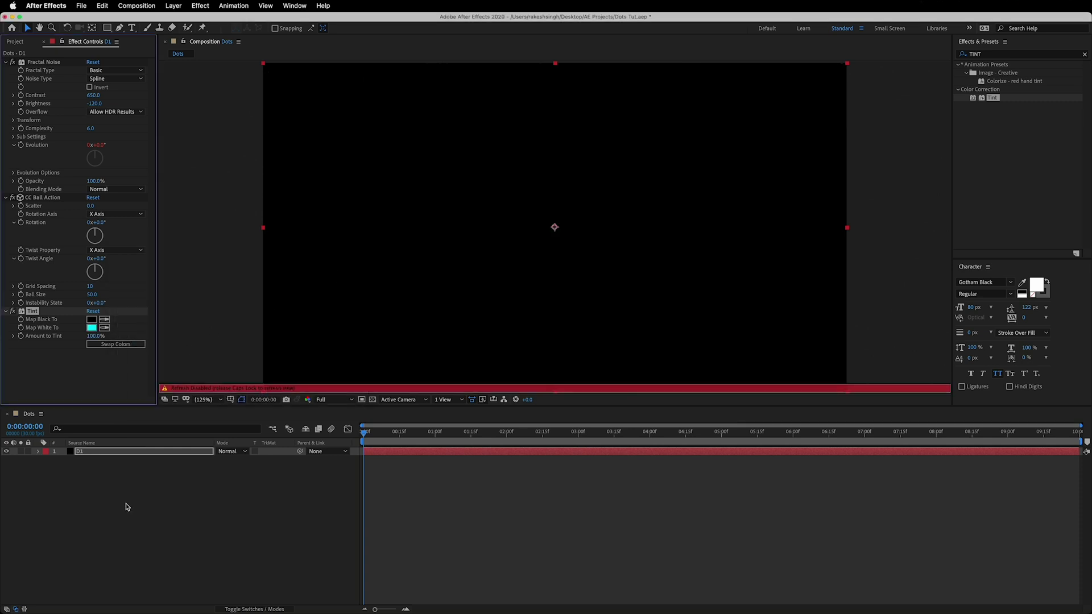
pyautogui.press('capslock')
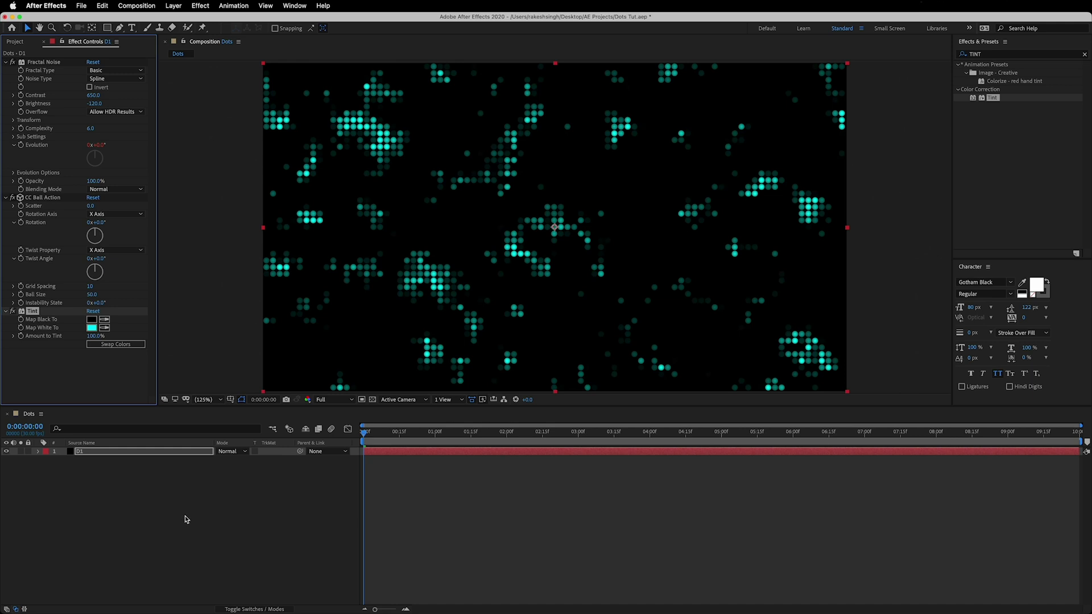
# Step: Apply the Glow effect to the D1 layer and set its glow radius to 20
pyautogui.click(997, 54)
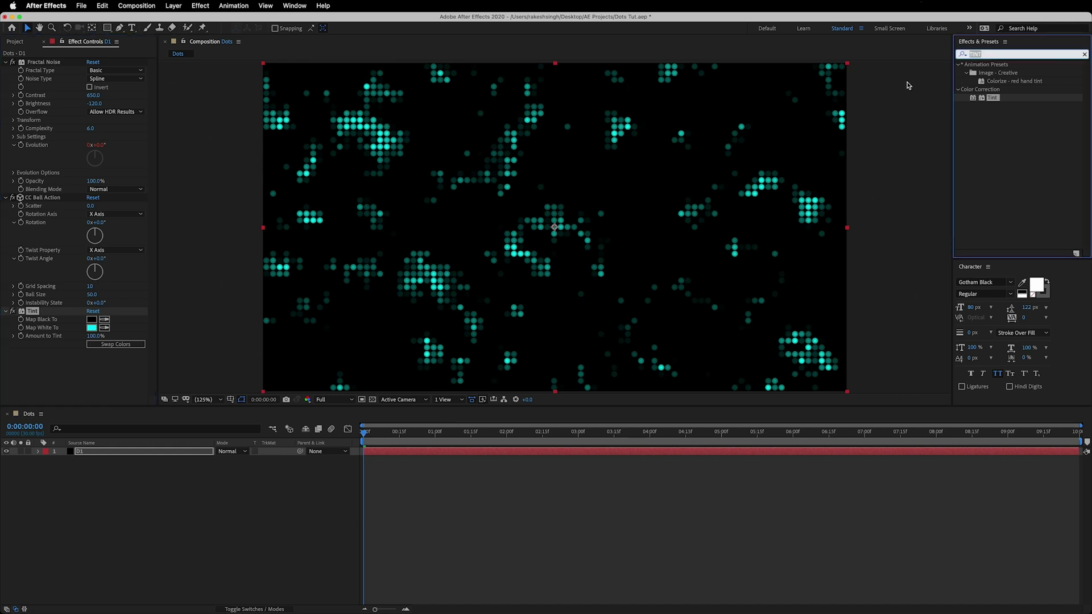
pyautogui.write('Glow')
pyautogui.moveTo(995, 114); pyautogui.dragTo(99, 451)
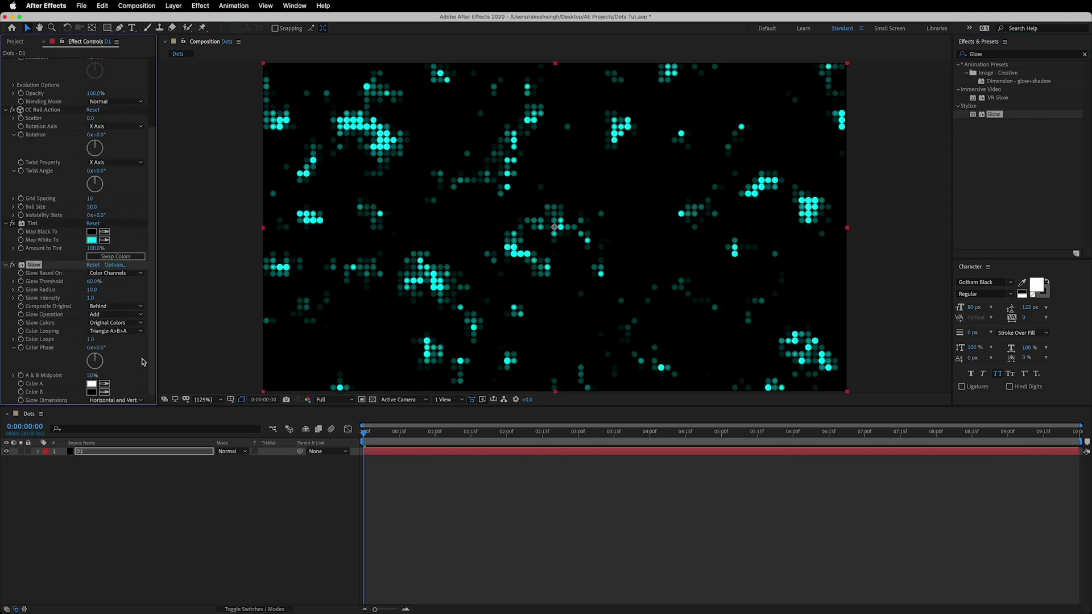
pyautogui.click(92, 290)
pyautogui.write('20')
pyautogui.press('Return')
pyautogui.click(145, 524)
pyautogui.moveTo(153, 401); pyautogui.dragTo(162, 306)
pyautogui.scroll(-3, 142, 353)
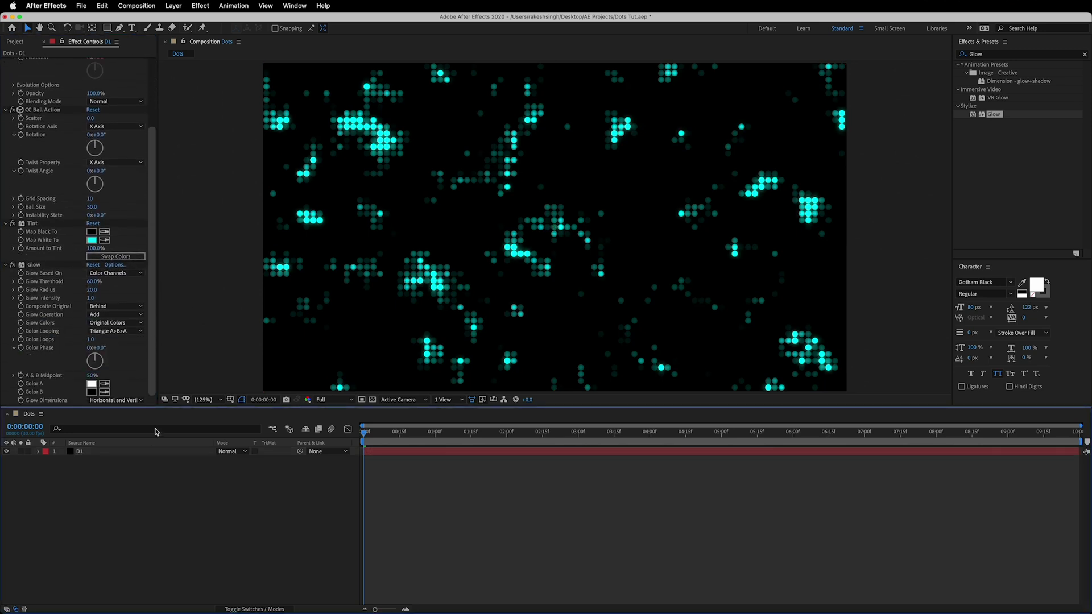
# Step: Duplicate the D1 layer with all of its effects
pyautogui.click(109, 454)
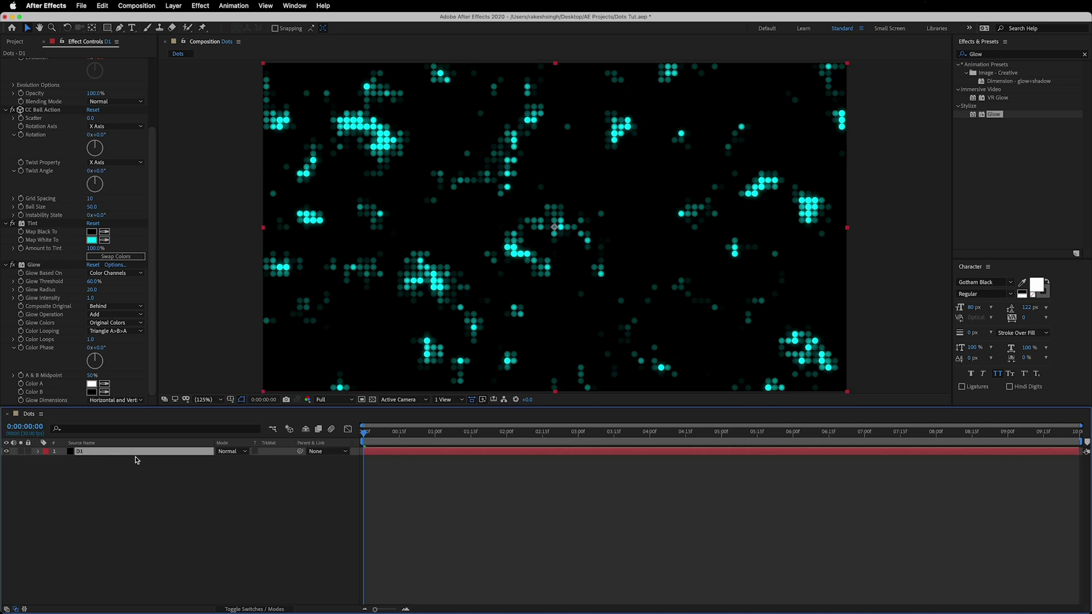
pyautogui.press('super+d')
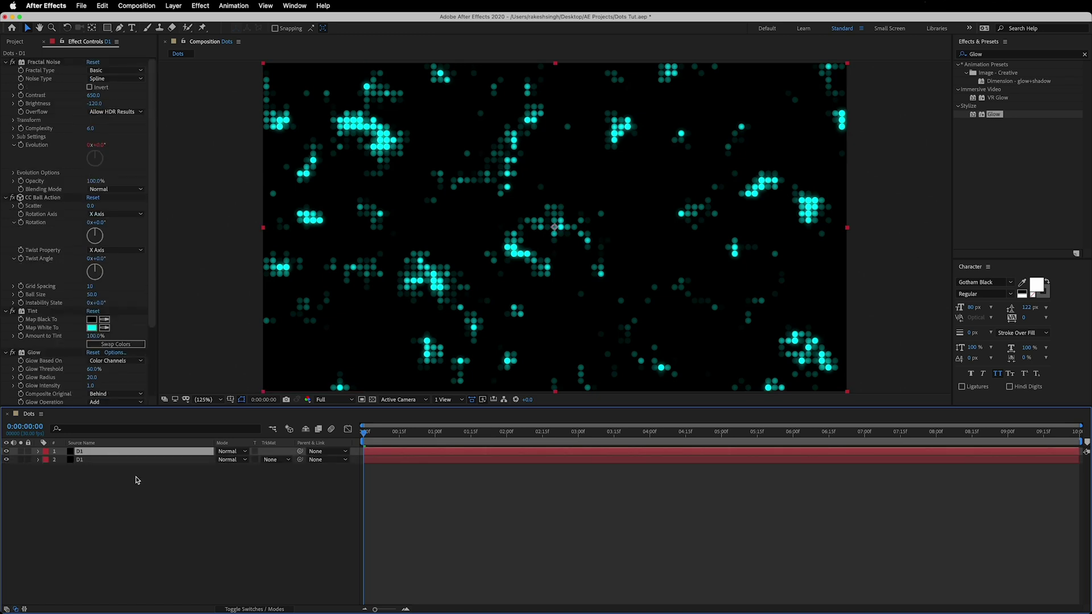
pyautogui.click(103, 5)
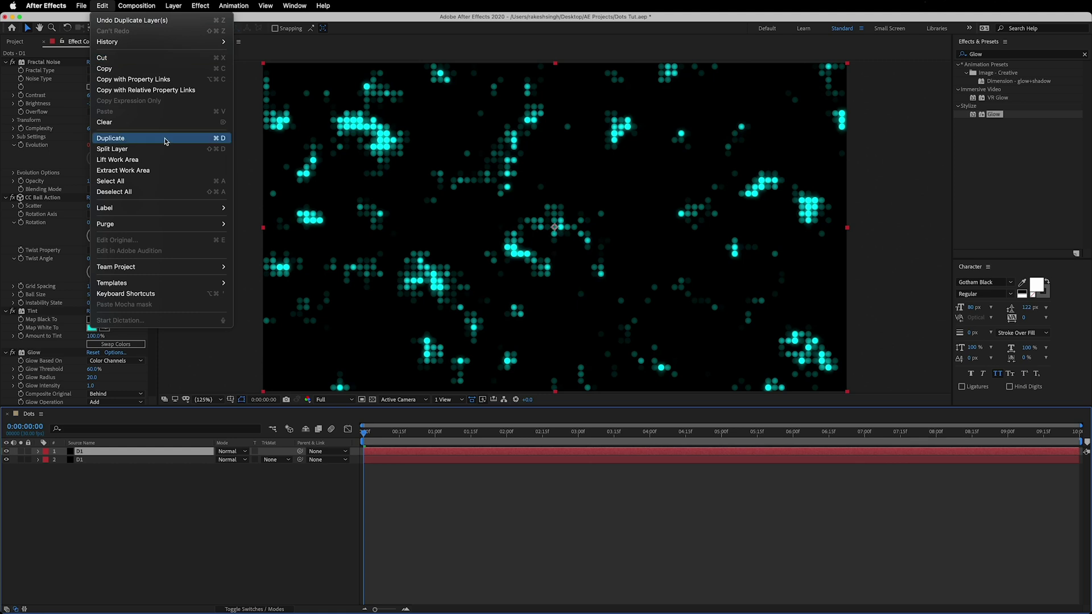
pyautogui.click(95, 464)
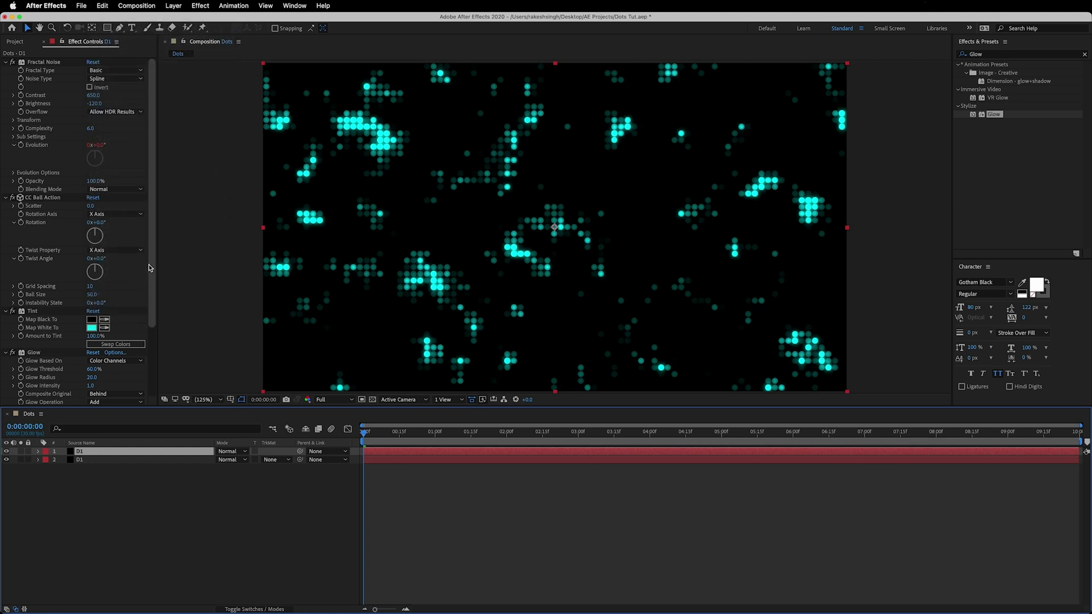
# Step: On the duplicated top D1 layer, set Fractal Noise's random seed to 50 and map Tint's white to yellow (FCFF00)
pyautogui.click(13, 172)
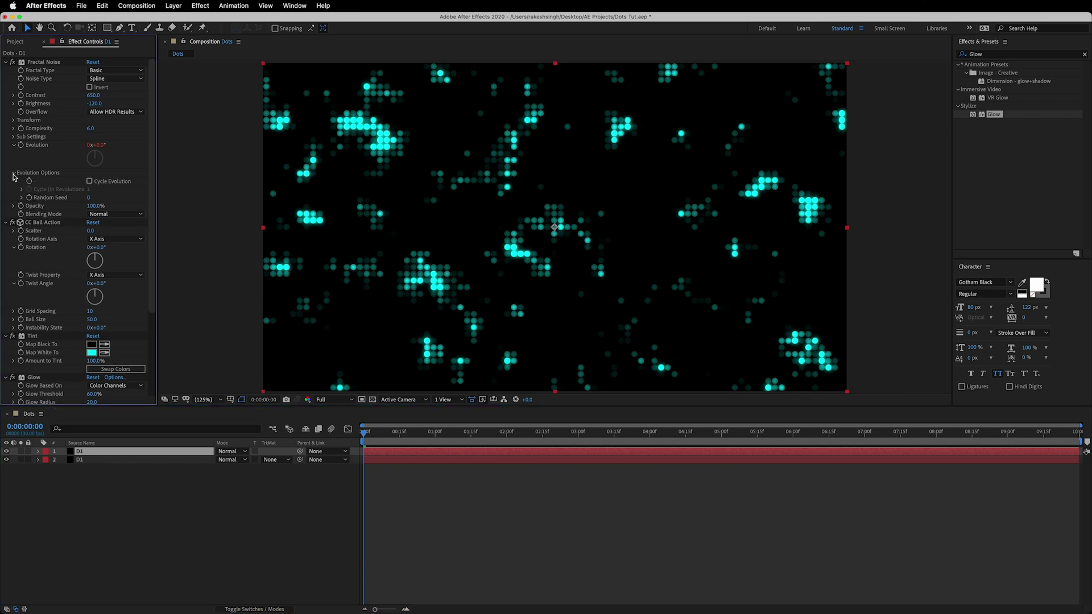
pyautogui.click(89, 210)
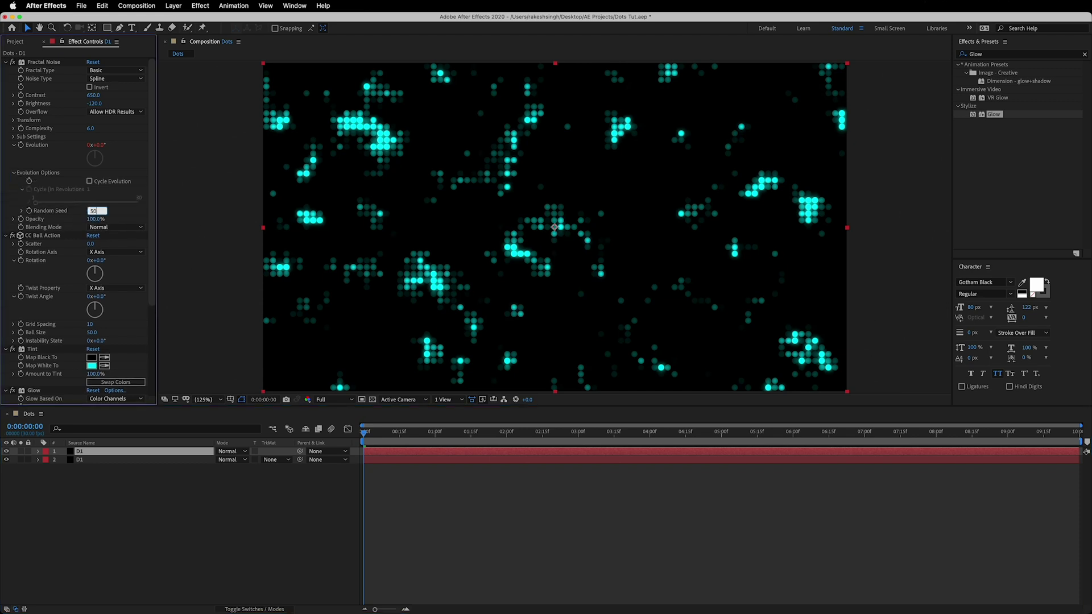
pyautogui.scroll(-3, 157, 296)
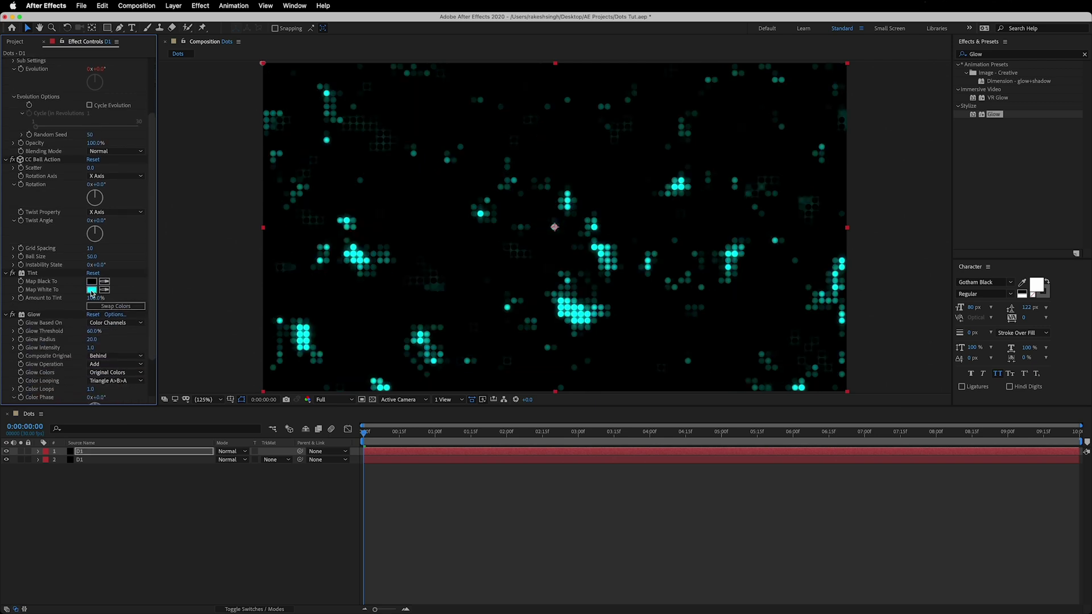
pyautogui.click(91, 290)
pyautogui.click(265, 373)
pyautogui.click(262, 370)
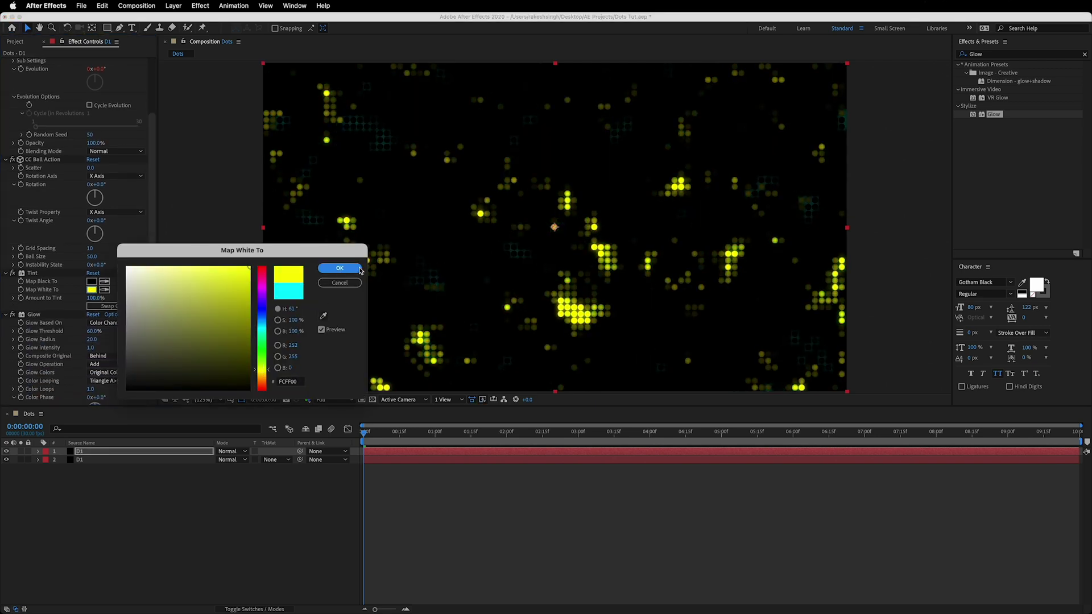
pyautogui.click(340, 268)
# Step: Duplicate the yellow D1 layer and set the copy's Fractal Noise random seed to 100
pyautogui.click(100, 455)
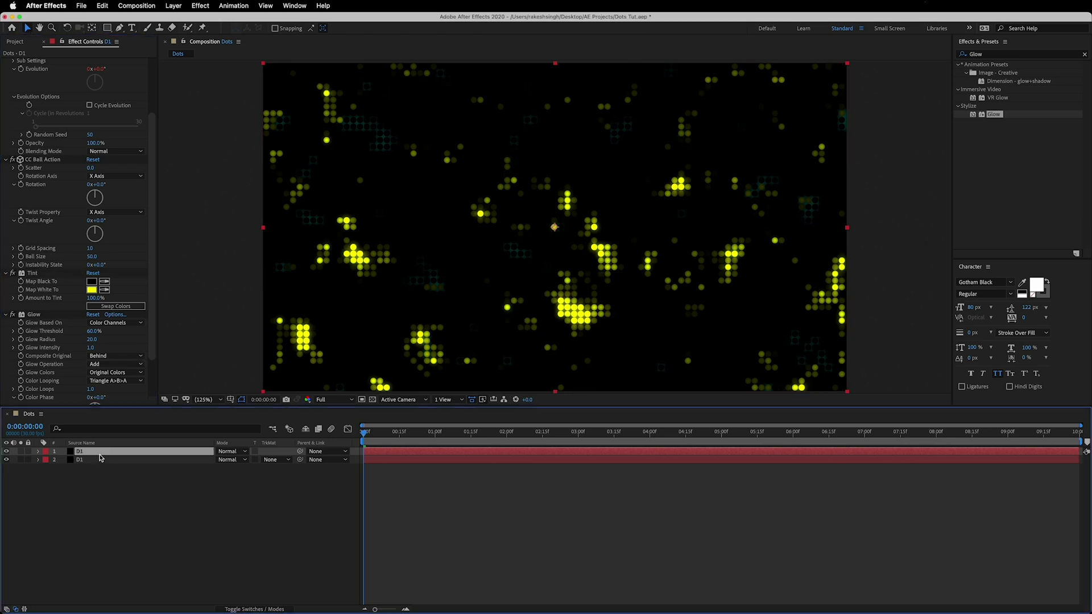
pyautogui.hotkey('ctrl', 'd')
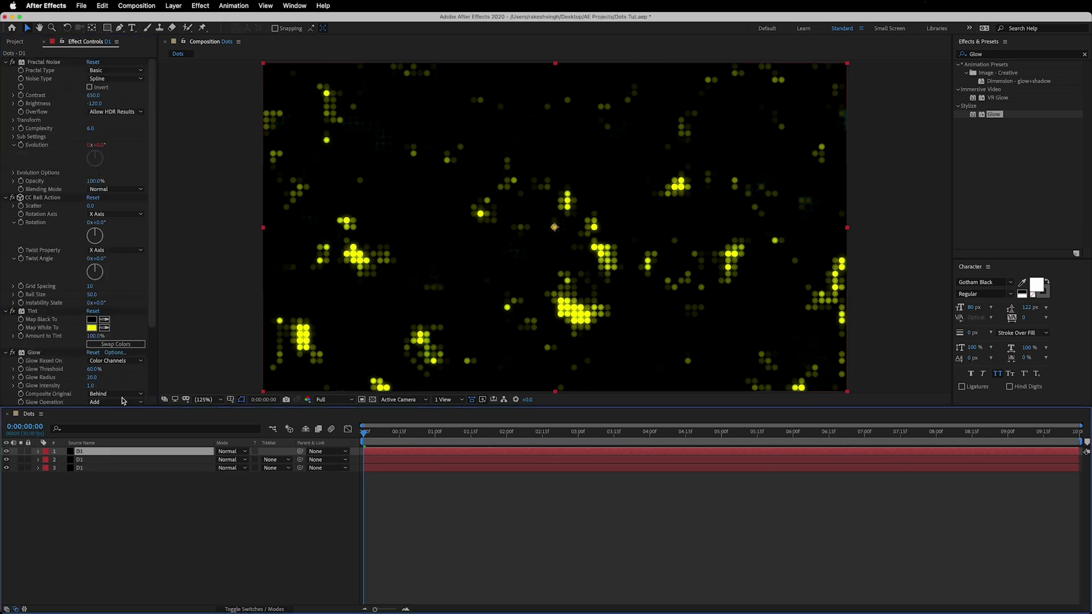
pyautogui.click(13, 172)
pyautogui.click(93, 199)
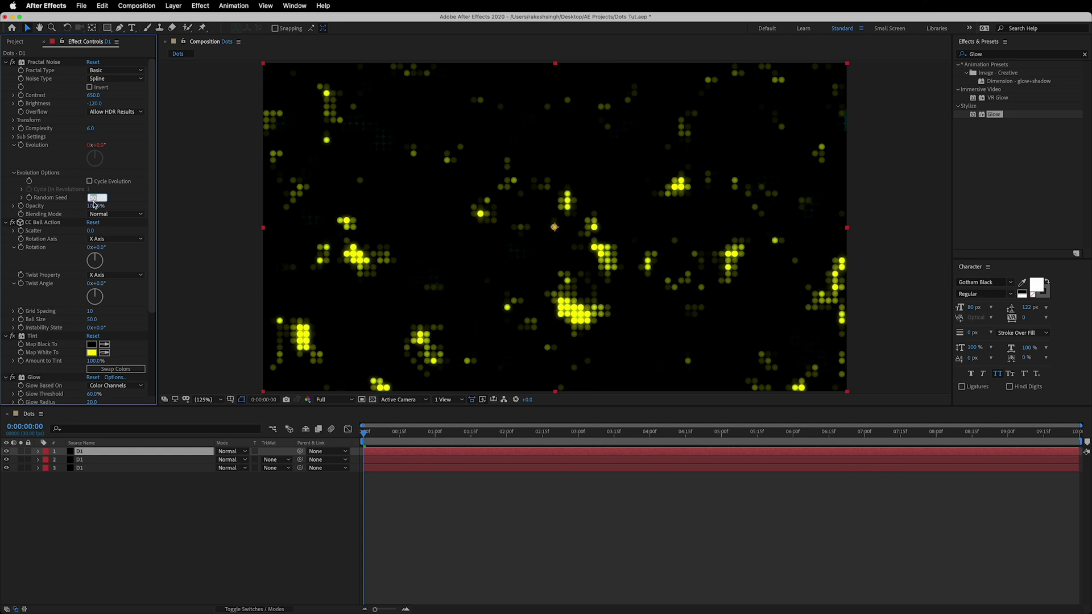
pyautogui.write('100')
pyautogui.press('Return')
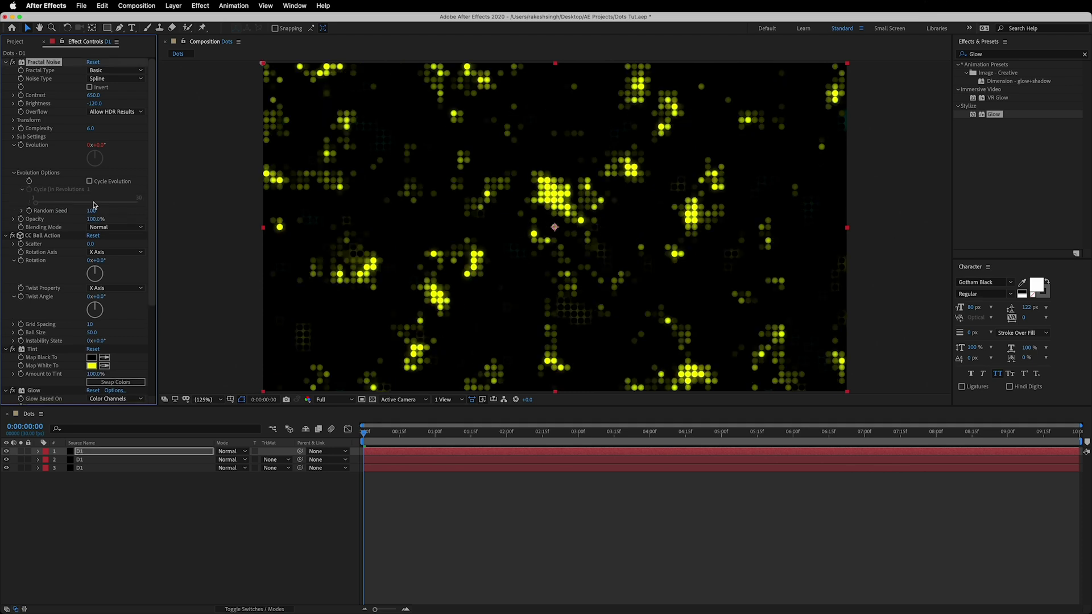
# Step: Map white to magenta (RGB 255, 0, 242) in the newest D1 layer's Tint effect
pyautogui.scroll(-3, 114, 256)
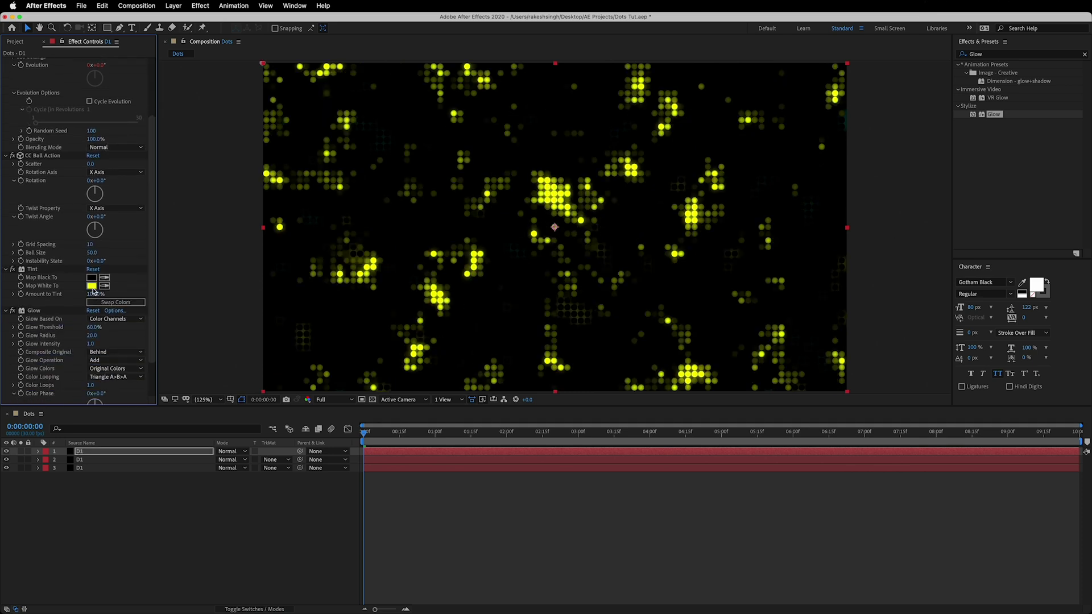
pyautogui.click(92, 286)
pyautogui.click(260, 287)
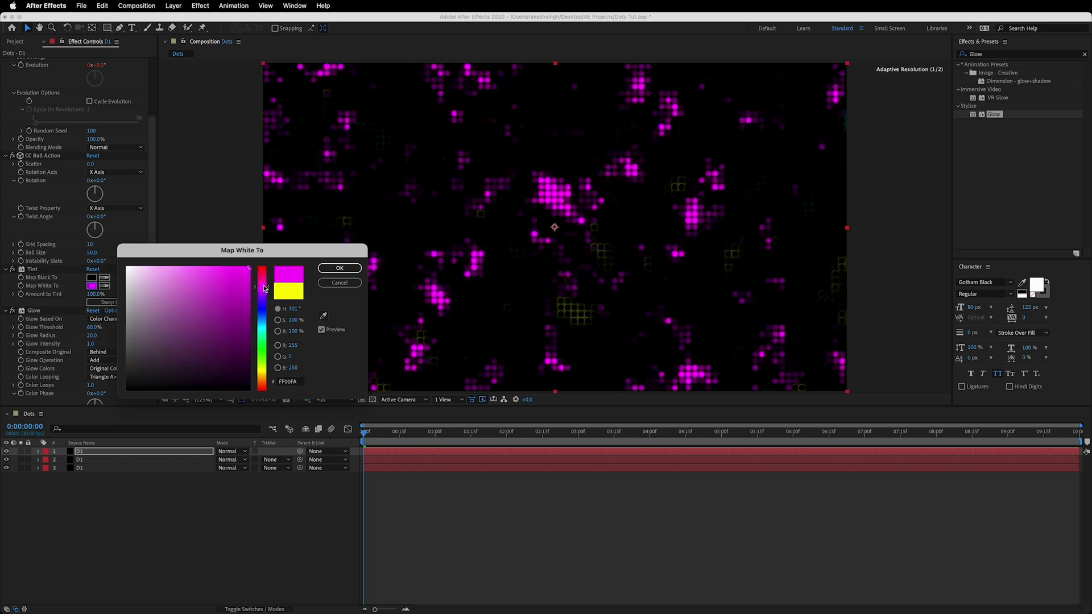
pyautogui.moveTo(265, 289); pyautogui.dragTo(264, 289)
pyautogui.click(339, 267)
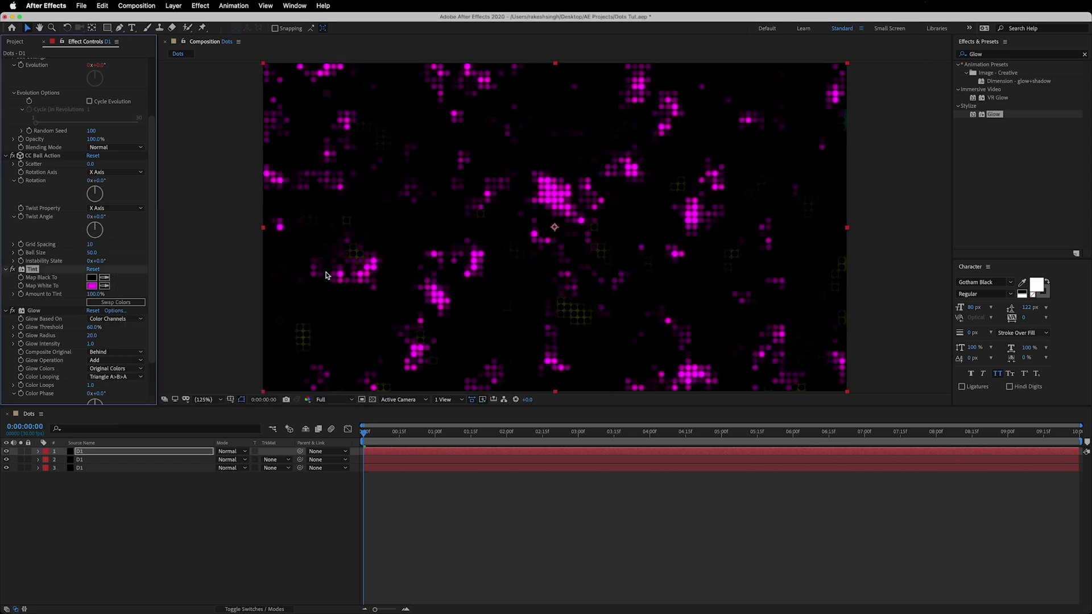
# Step: Set the blending mode of all three D1 layers to Screen and preview the combined dots
pyautogui.moveTo(97, 535); pyautogui.dragTo(185, 449)
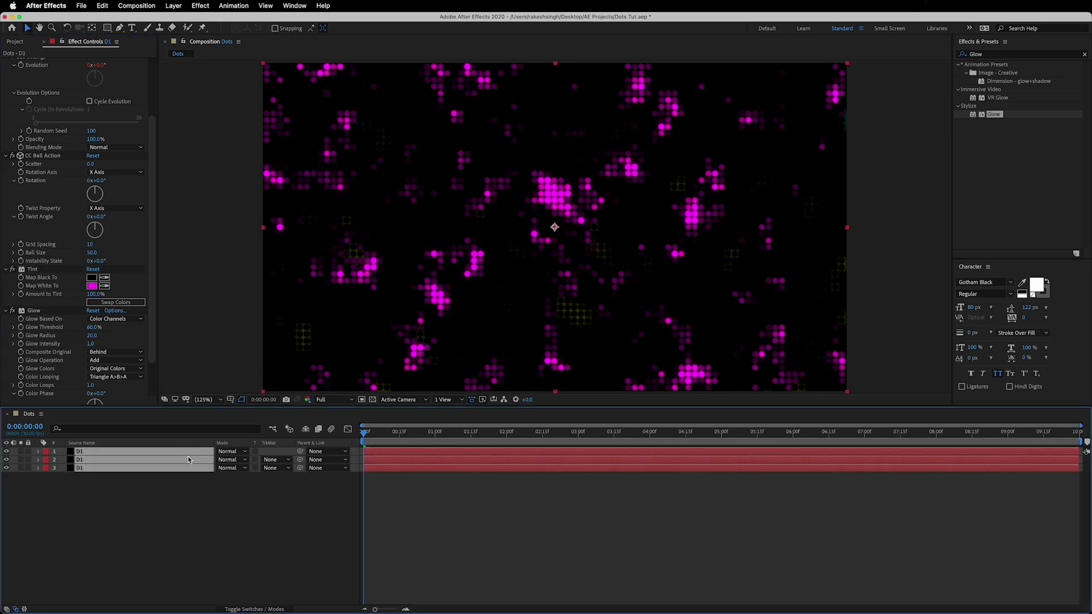
pyautogui.click(242, 469)
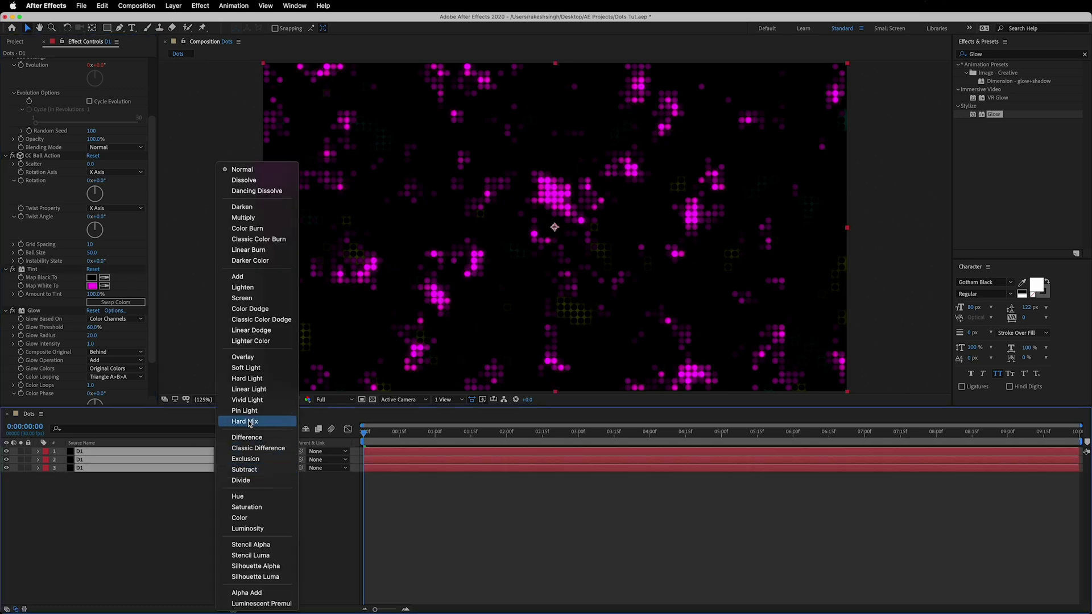
pyautogui.click(253, 303)
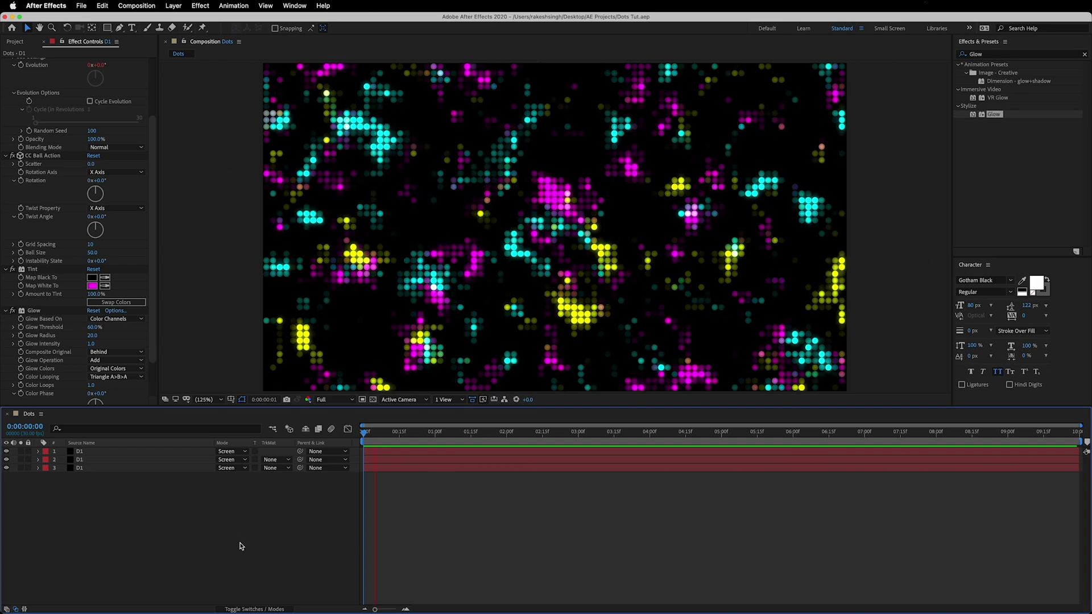
pyautogui.moveTo(492, 438); pyautogui.dragTo(557, 435)
pyautogui.press('space')
pyautogui.press('space')
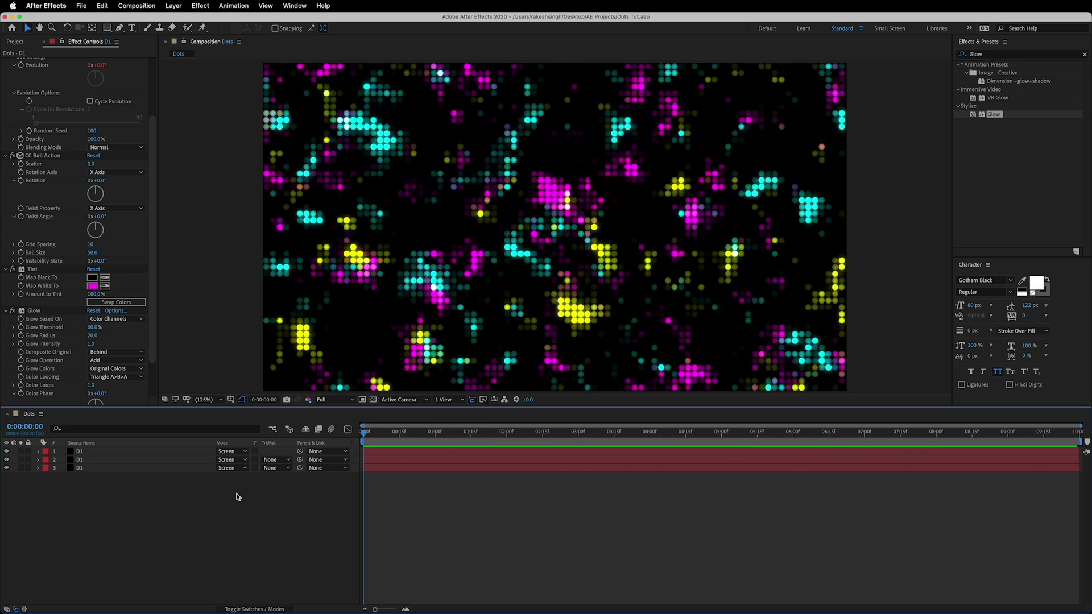
# Step: Map white to red in the top D1 layer's Tint effect and check the dots along the timeline
pyautogui.click(92, 286)
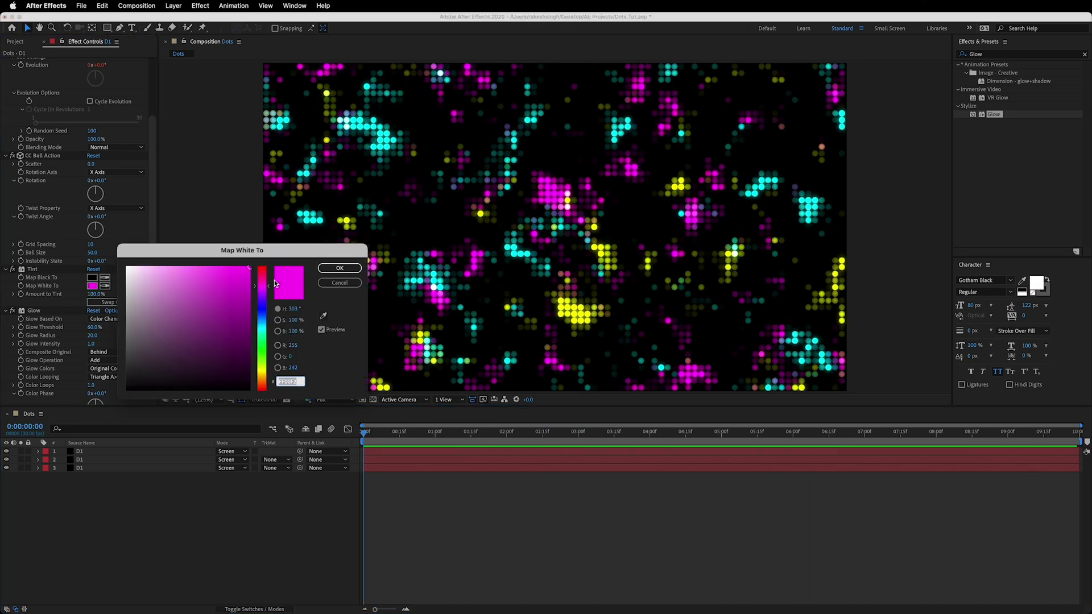
pyautogui.moveTo(267, 289); pyautogui.dragTo(263, 267)
pyautogui.click(348, 270)
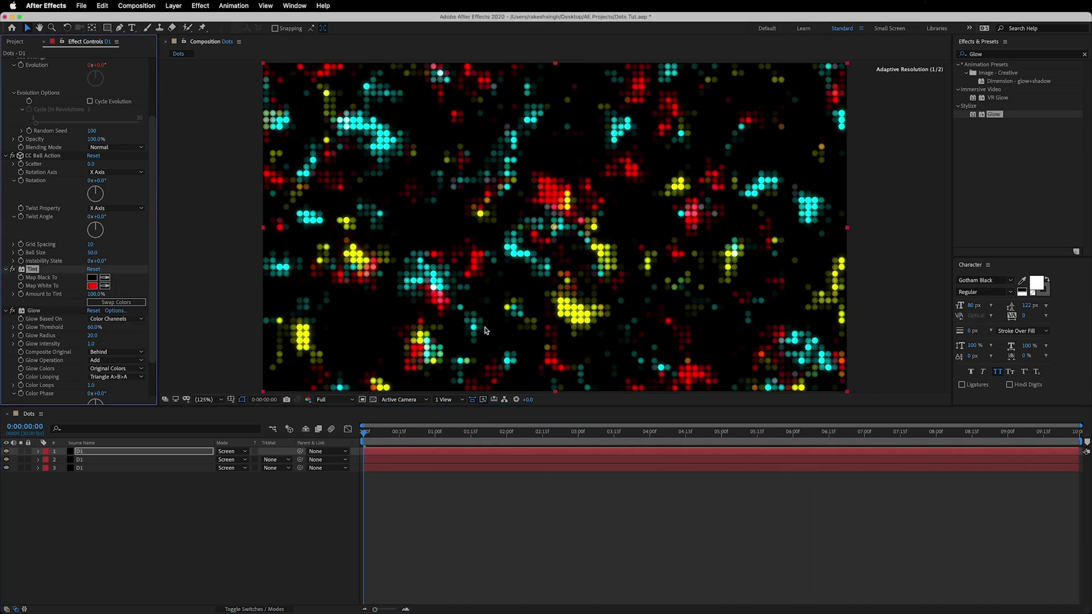
pyautogui.moveTo(396, 436); pyautogui.dragTo(364, 449)
pyautogui.click(140, 493)
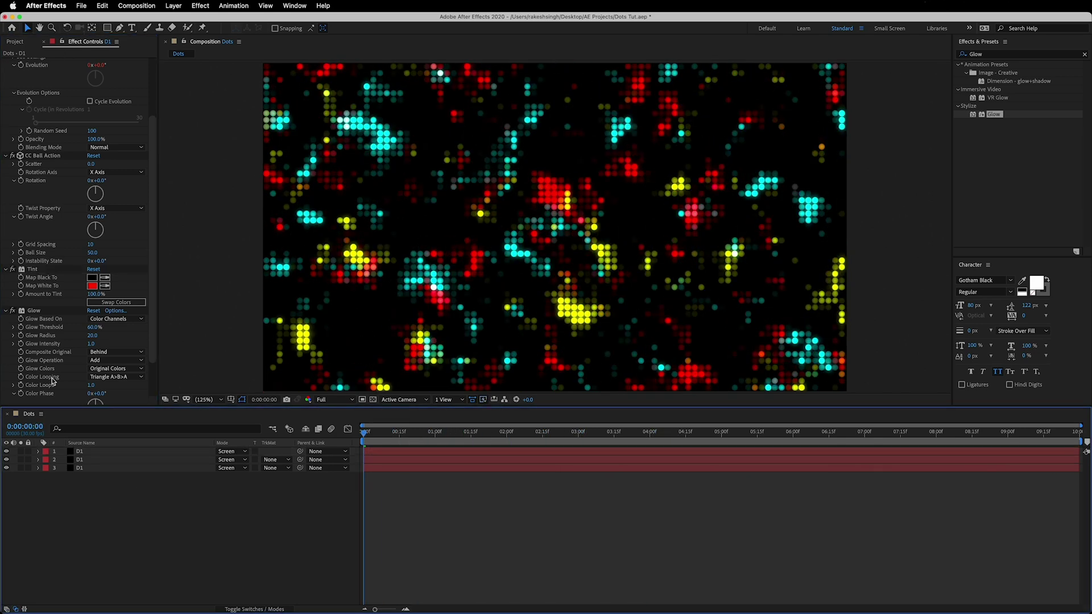
# Step: Create a new black 1920 x 1080 solid named Ramp
pyautogui.rightClick(33, 492)
pyautogui.moveTo(68, 497)
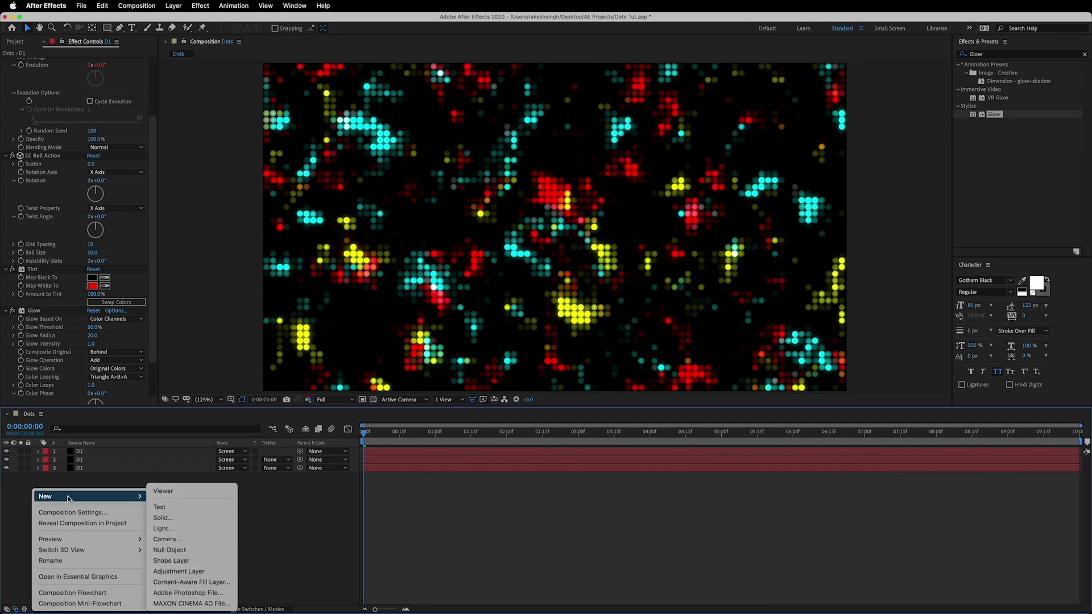
pyautogui.click(187, 520)
pyautogui.write('Ra')
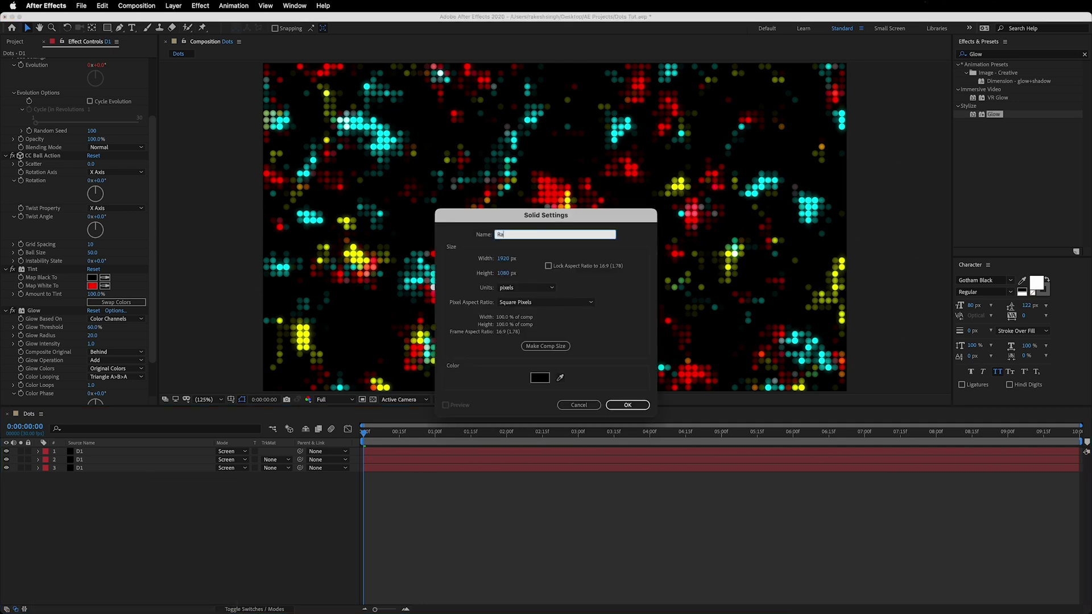
pyautogui.write('mp')
pyautogui.press('Return')
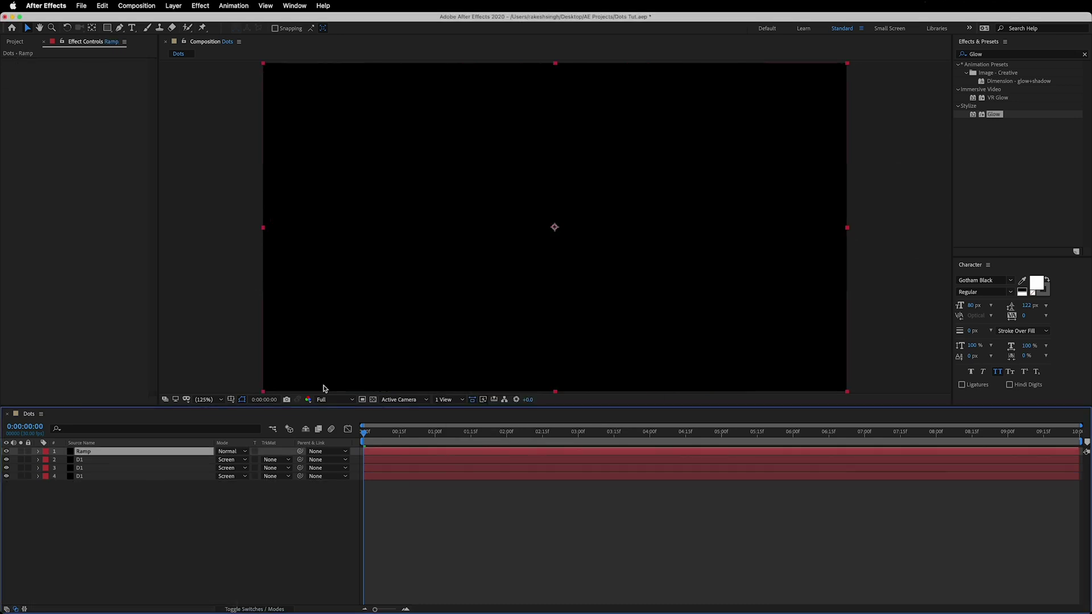
# Step: Apply the Gradient Ramp effect to the Ramp layer and set its ramp shape to Radial Ramp
pyautogui.click(992, 55)
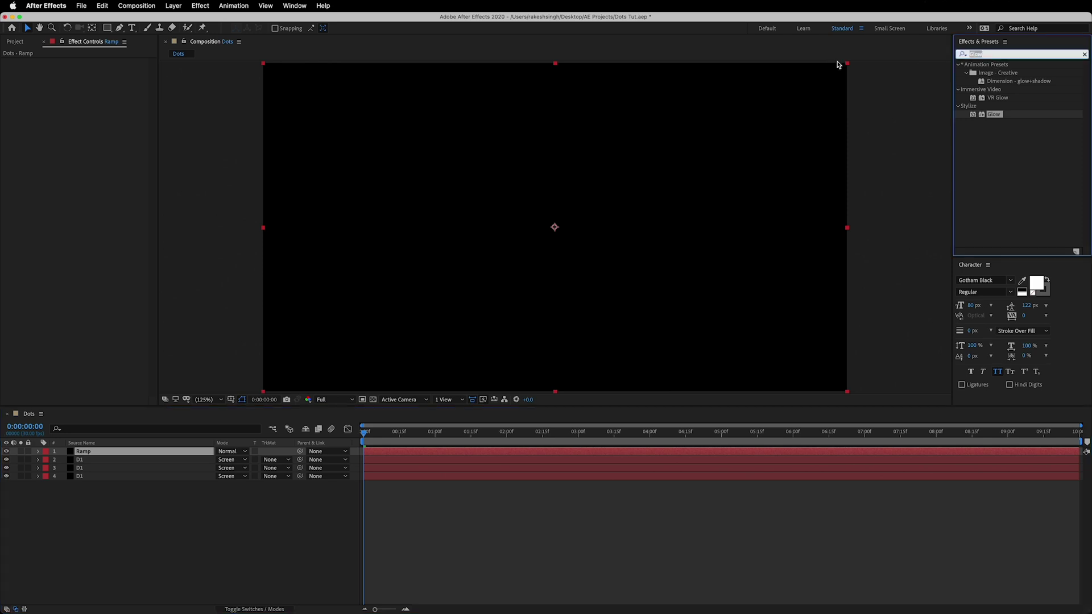
pyautogui.write('Gradien')
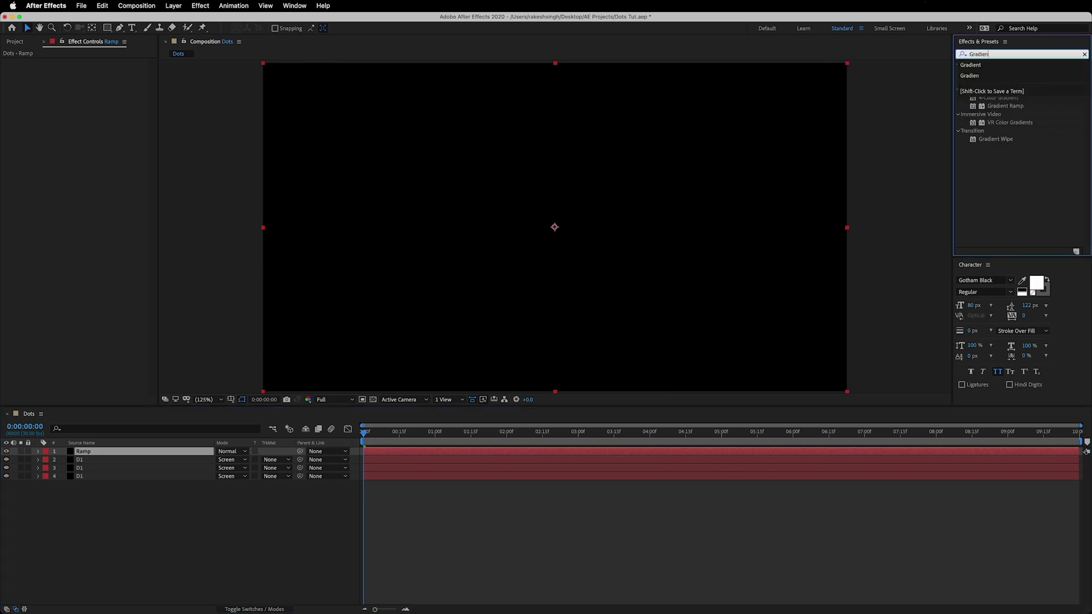
pyautogui.write('t')
pyautogui.moveTo(1004, 106); pyautogui.dragTo(76, 151)
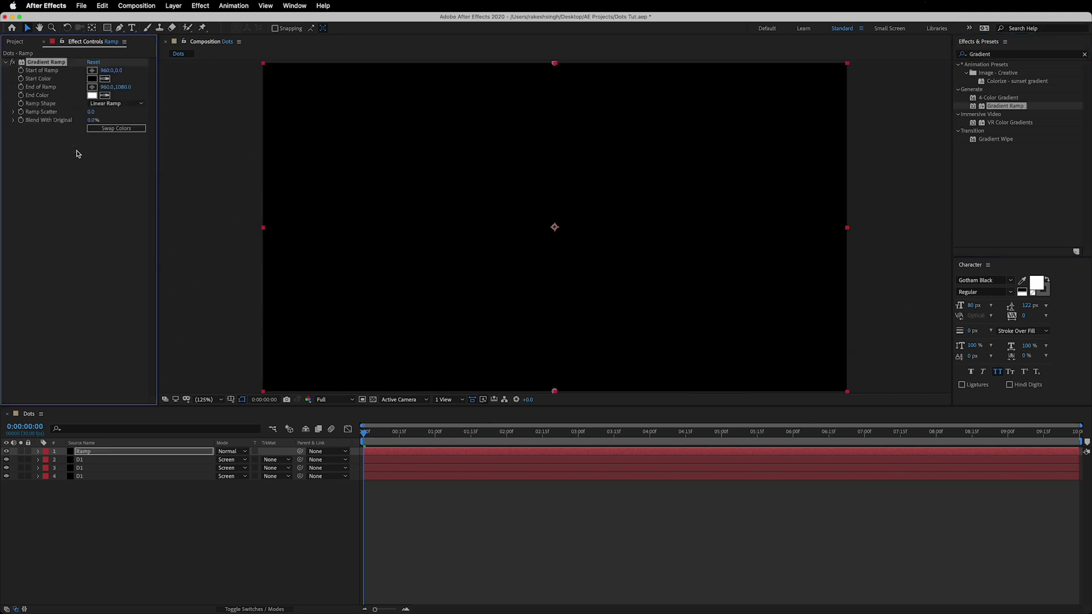
pyautogui.click(113, 103)
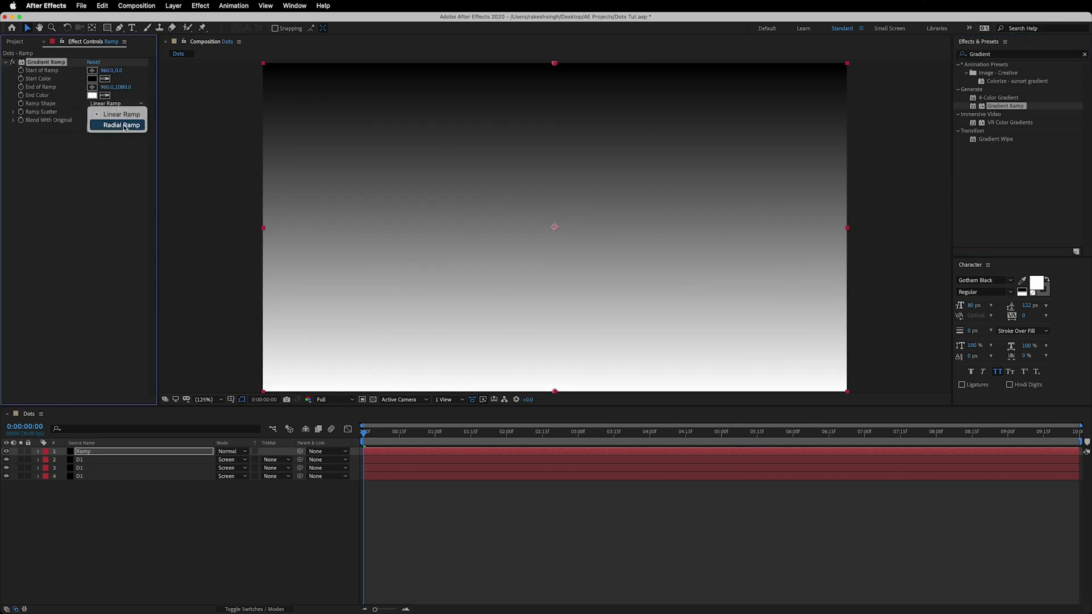
pyautogui.click(114, 124)
# Step: Place the gradient's start near the frame centre at about 954, 534 and its end far below the frame at about 1032, 3204
pyautogui.click(220, 397)
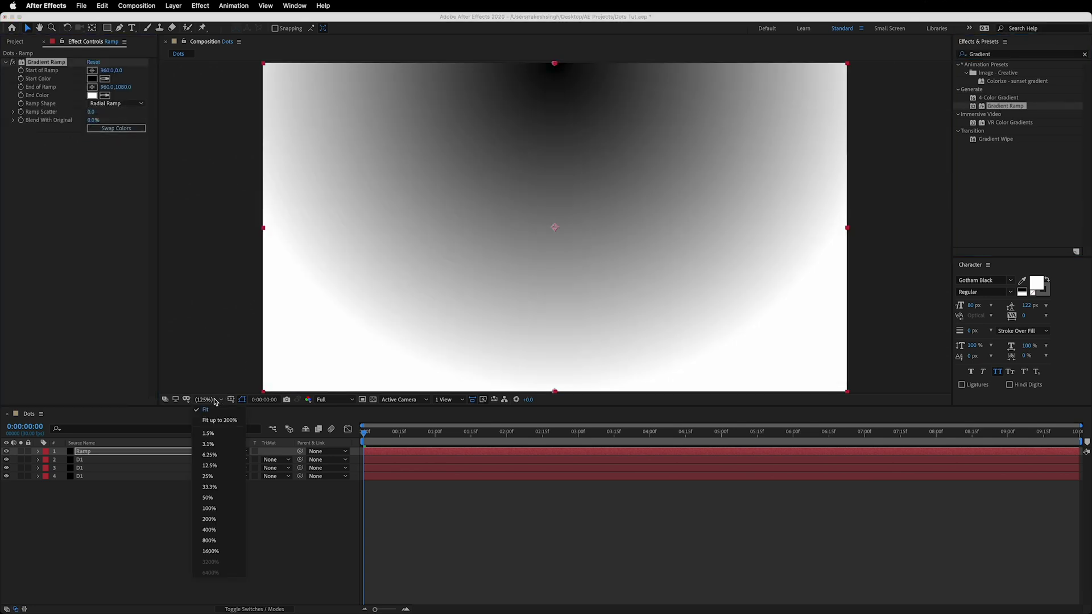
pyautogui.click(222, 490)
pyautogui.moveTo(556, 185); pyautogui.dragTo(555, 227)
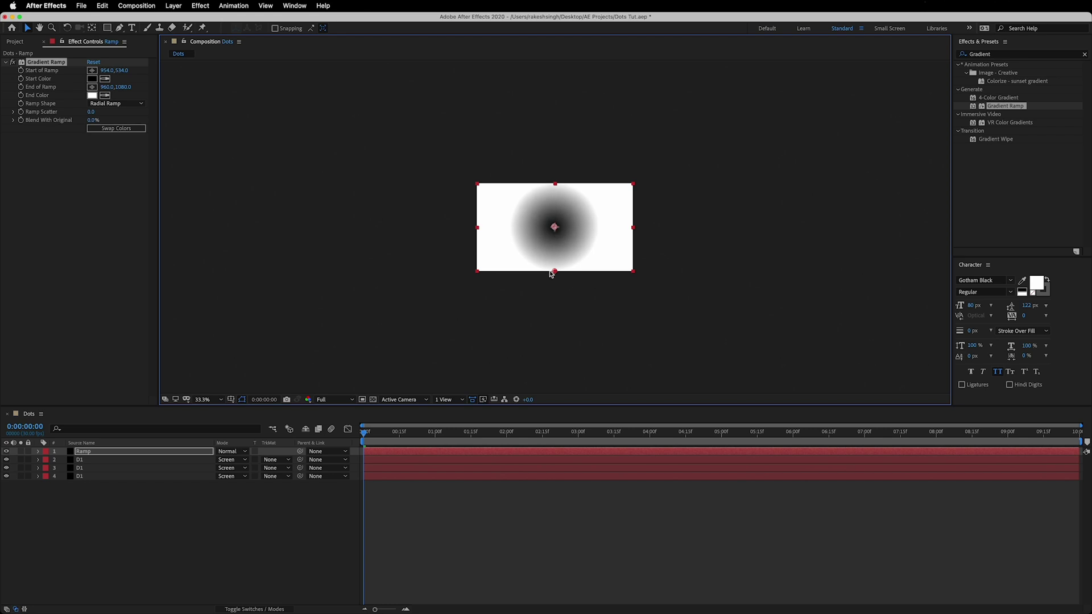
pyautogui.moveTo(555, 273); pyautogui.dragTo(582, 285)
pyautogui.moveTo(567, 371); pyautogui.dragTo(559, 442)
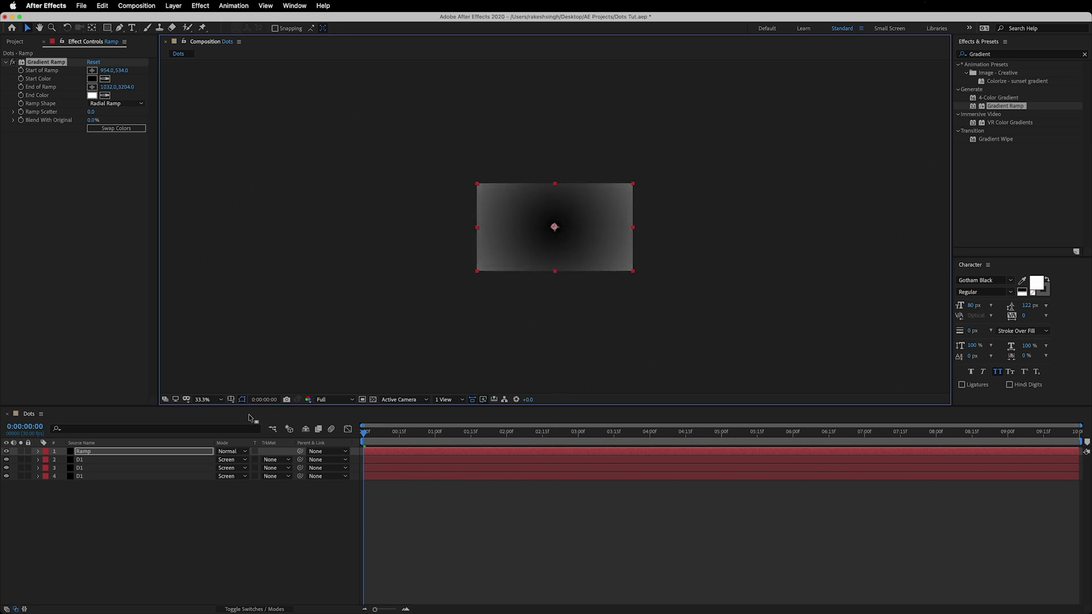
pyautogui.click(207, 399)
pyautogui.click(215, 415)
# Step: Move the Ramp layer beneath the D1 layers and pre-compose it as Map, moving all attributes into the new composition
pyautogui.moveTo(118, 454); pyautogui.dragTo(118, 494)
pyautogui.click(174, 6)
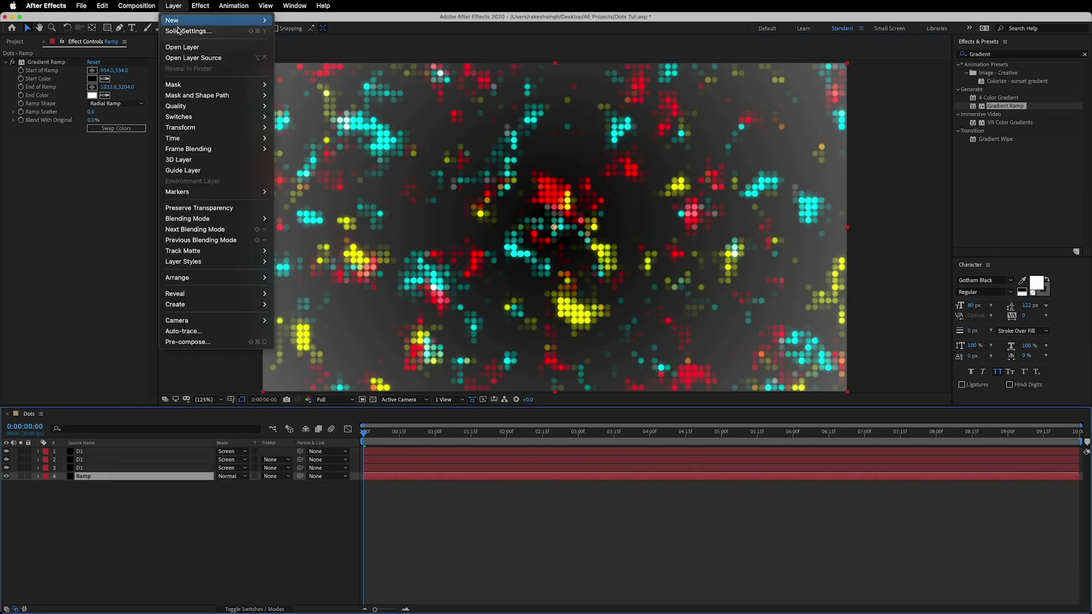
pyautogui.click(188, 342)
pyautogui.write('M')
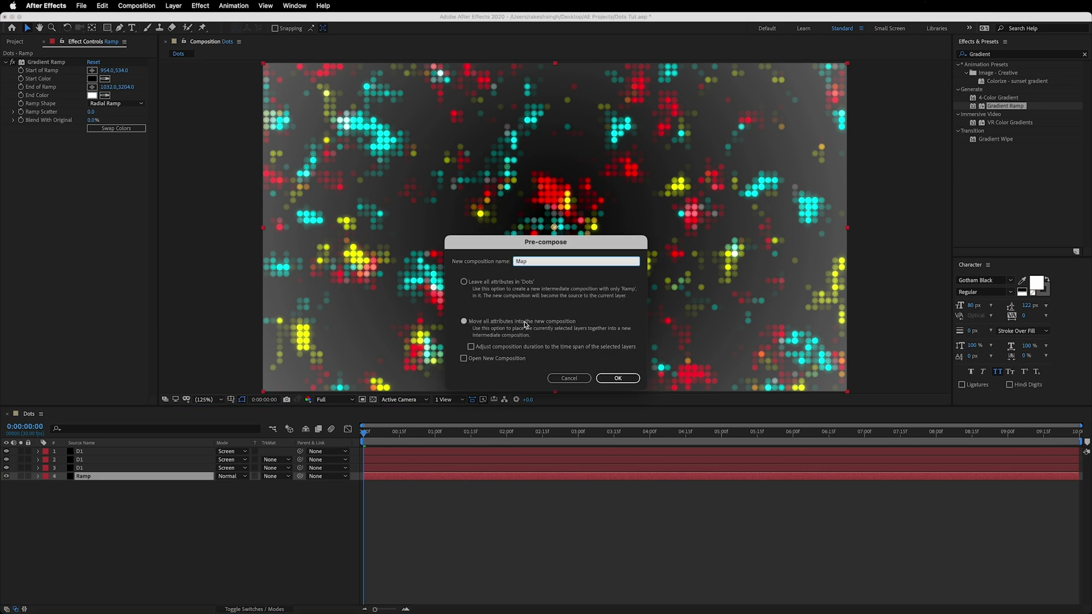
pyautogui.write('ap')
pyautogui.click(610, 379)
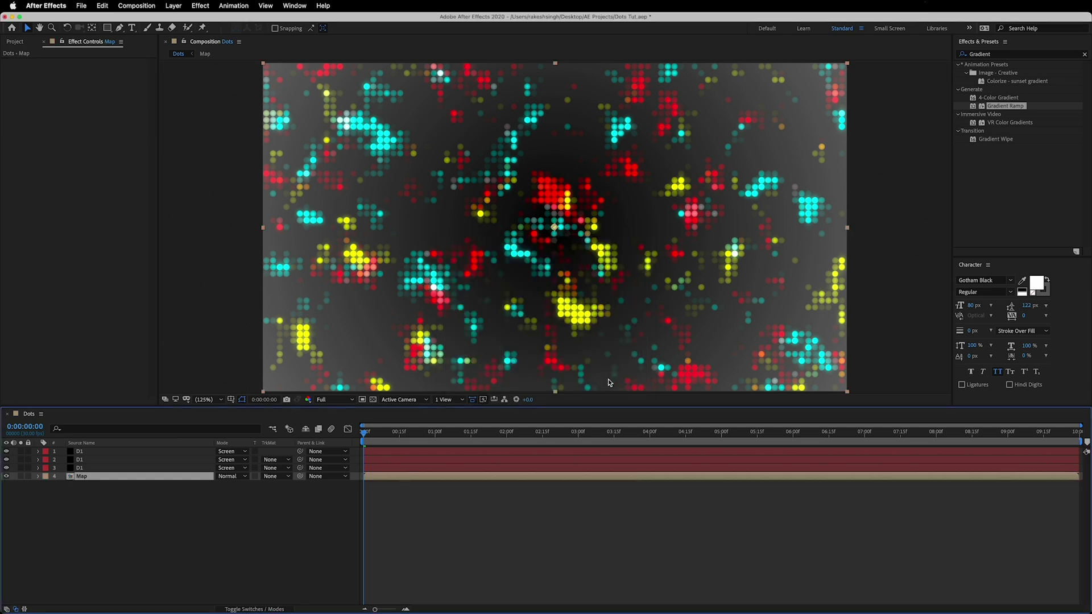
# Step: Add an adjustment layer above all layers and rename it Effects
pyautogui.rightClick(71, 538)
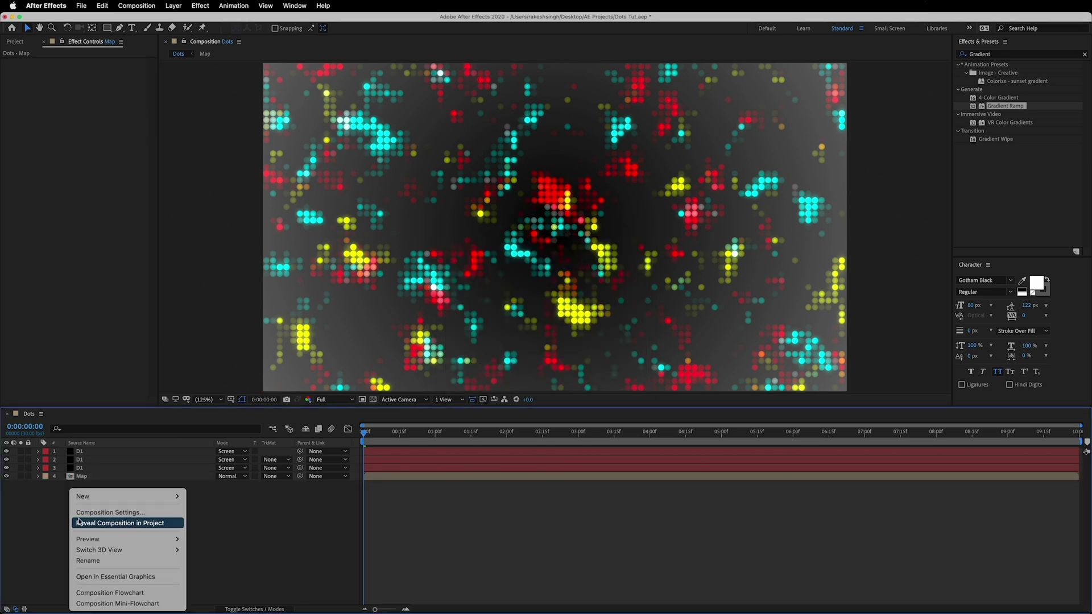
pyautogui.moveTo(88, 501)
pyautogui.click(248, 572)
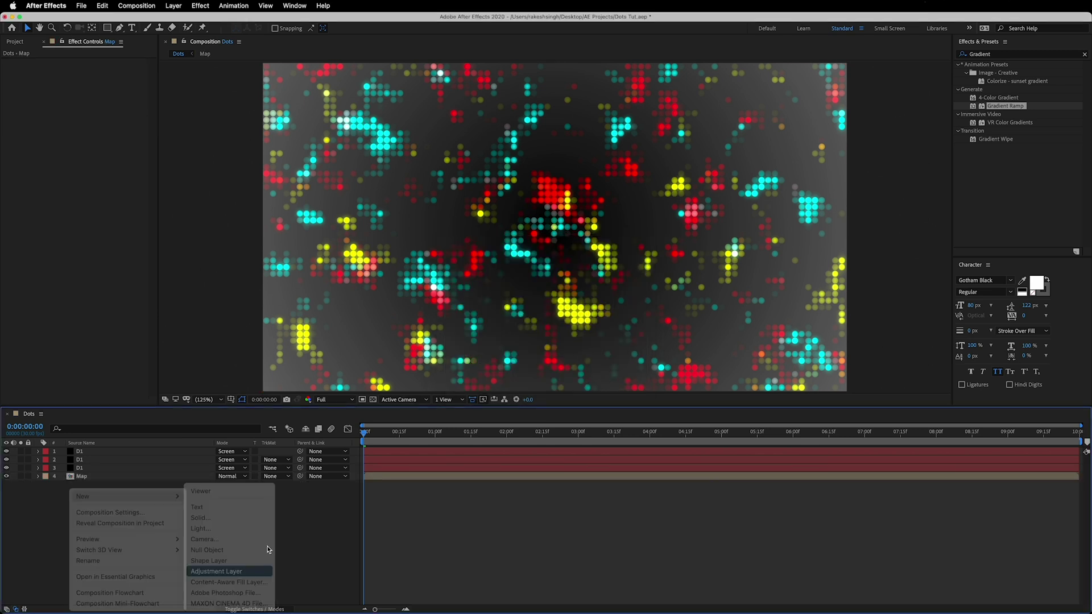
pyautogui.press('Return')
pyautogui.write('Effects')
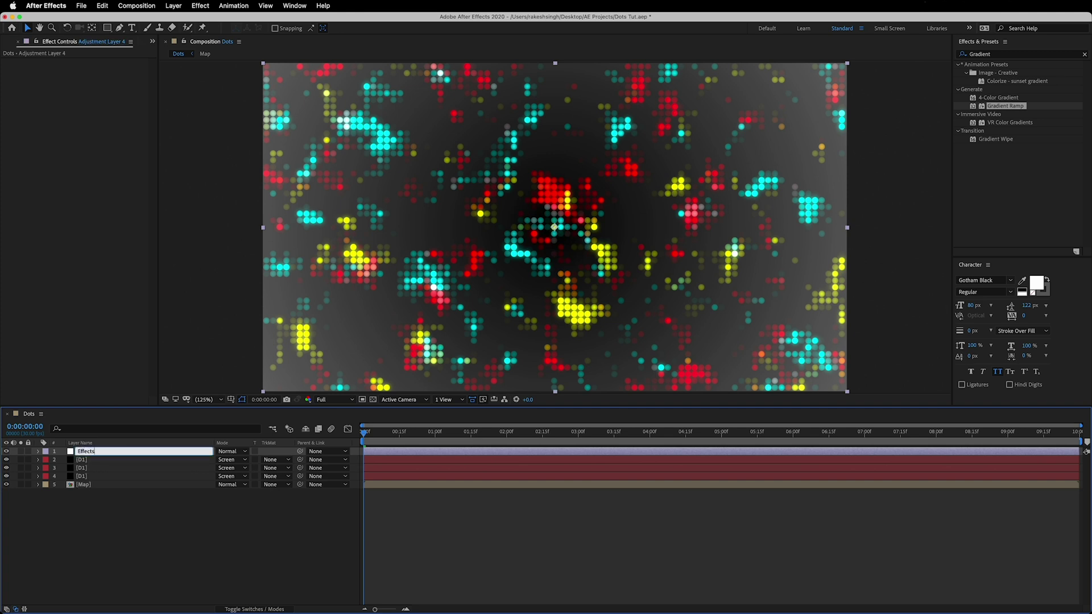
pyautogui.press('Return')
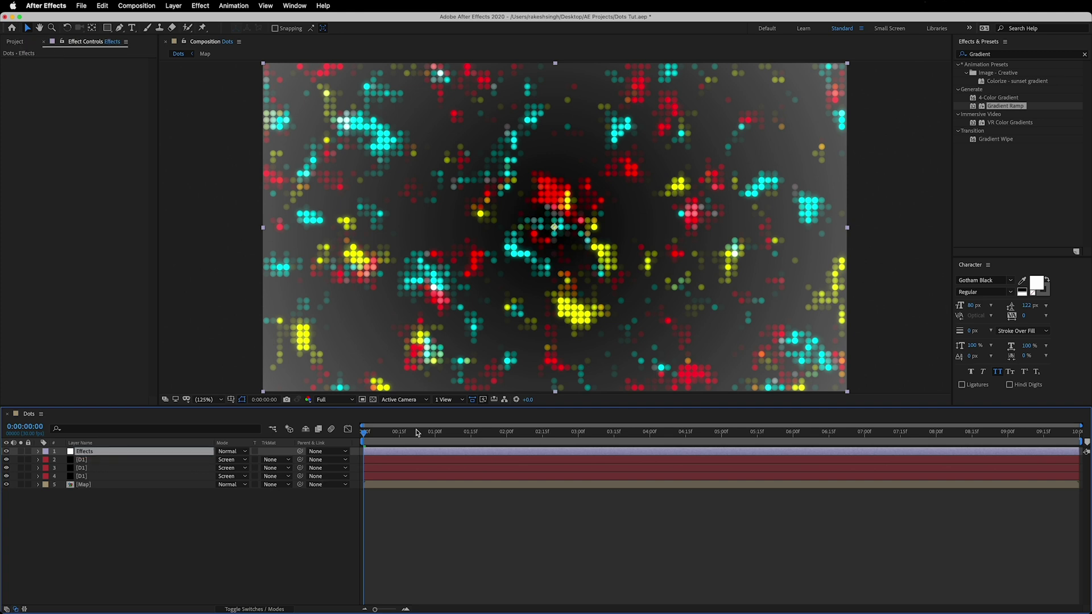
# Step: Apply the Noise effect to the Effects adjustment layer and set its amount of noise to 5%
pyautogui.click(995, 57)
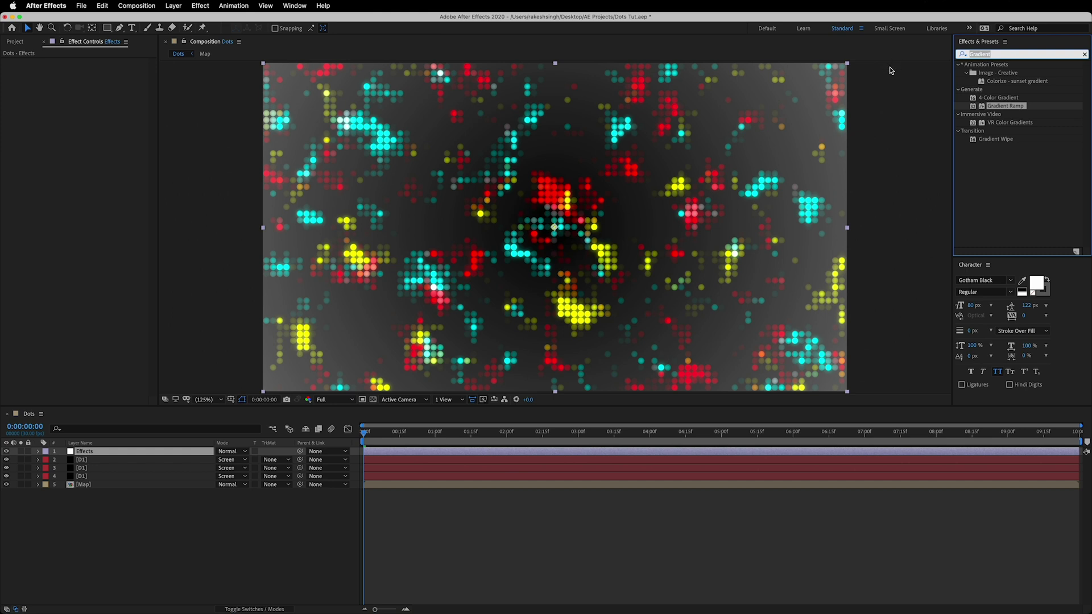
pyautogui.write('noise')
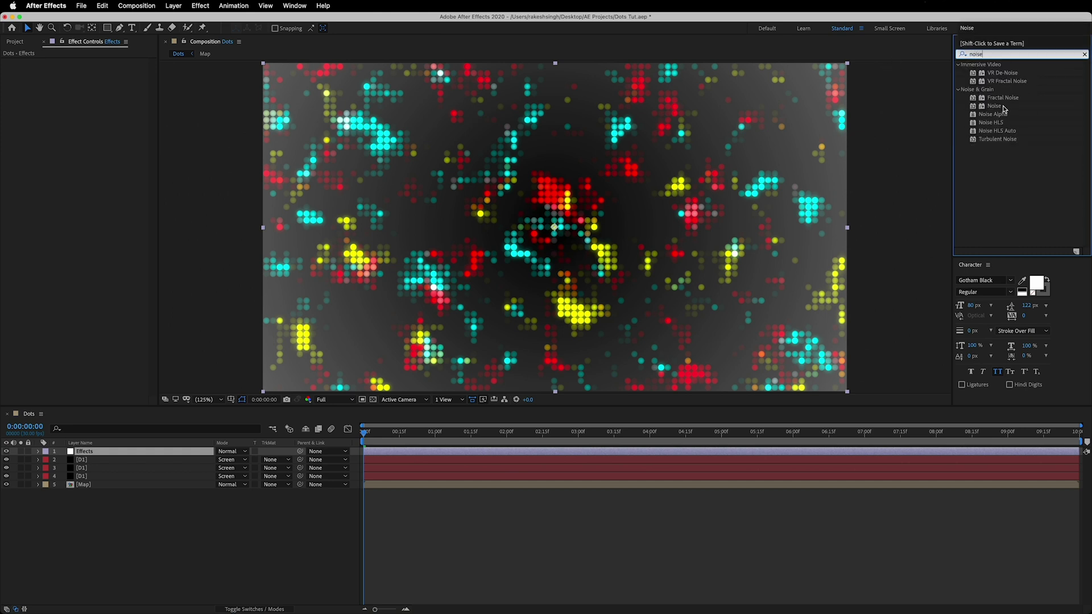
pyautogui.moveTo(994, 106); pyautogui.dragTo(63, 165)
pyautogui.click(92, 71)
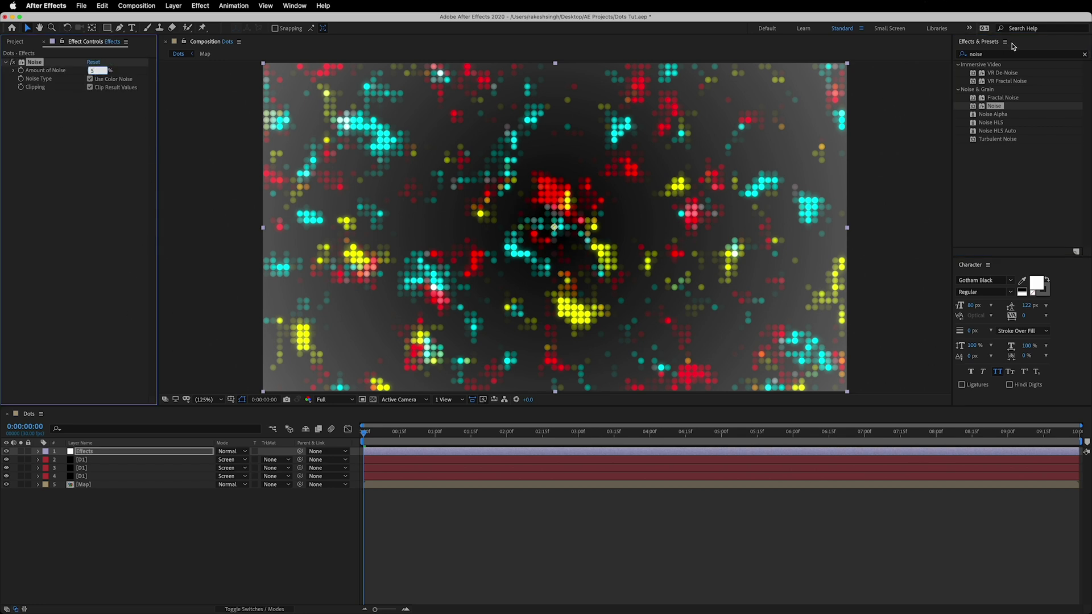
# Step: Add the Bulge effect to the Effects layer and set its horizontal and vertical radius to 1200
pyautogui.click(1004, 55)
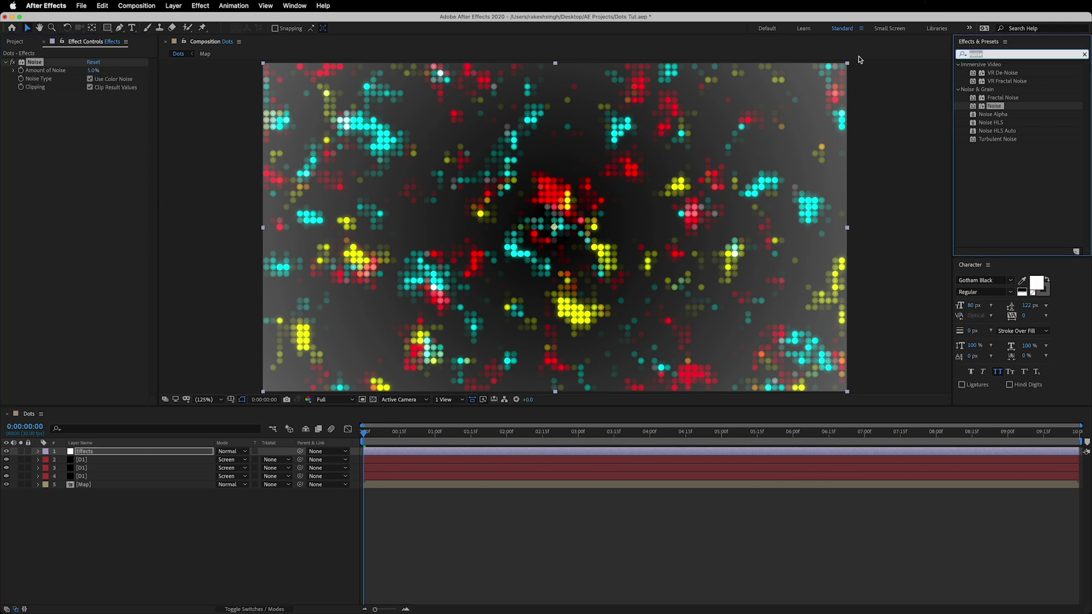
pyautogui.write('bulge')
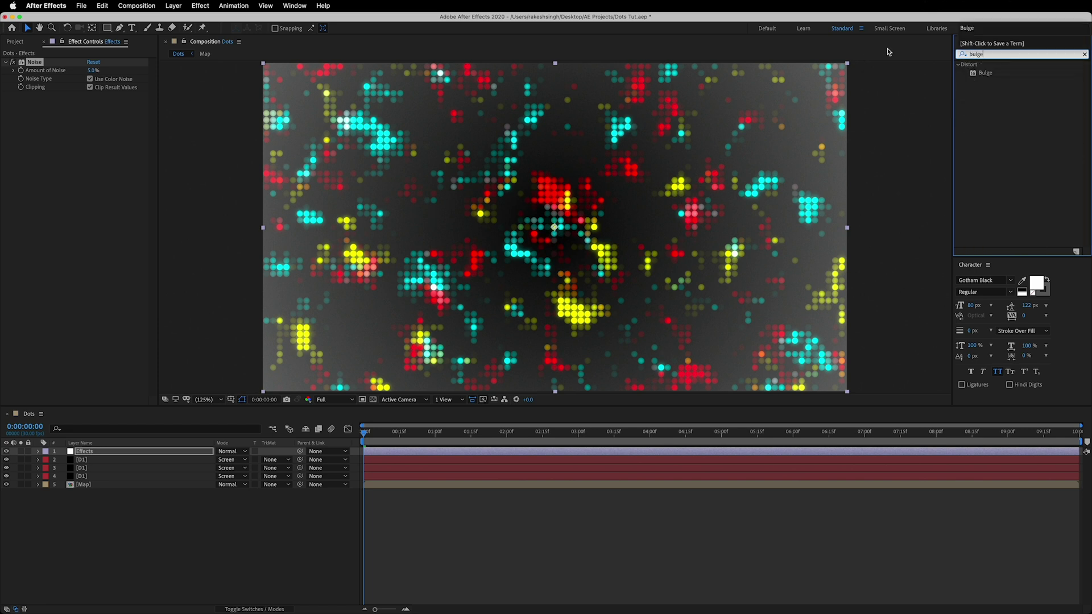
pyautogui.moveTo(986, 73); pyautogui.dragTo(104, 187)
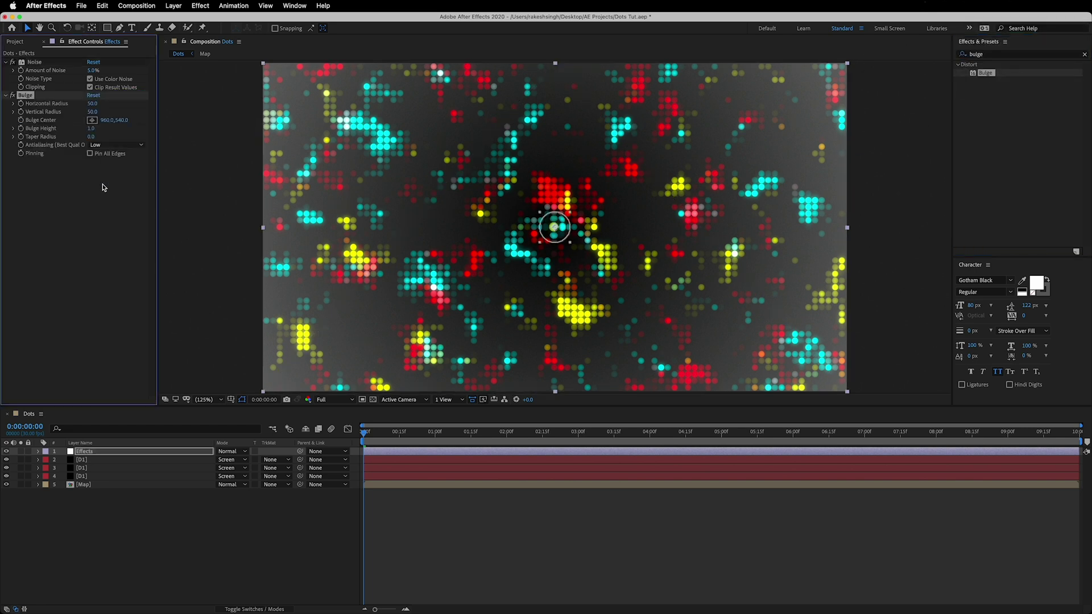
pyautogui.click(92, 104)
pyautogui.write('1200')
pyautogui.press('Tab')
pyautogui.press('Return')
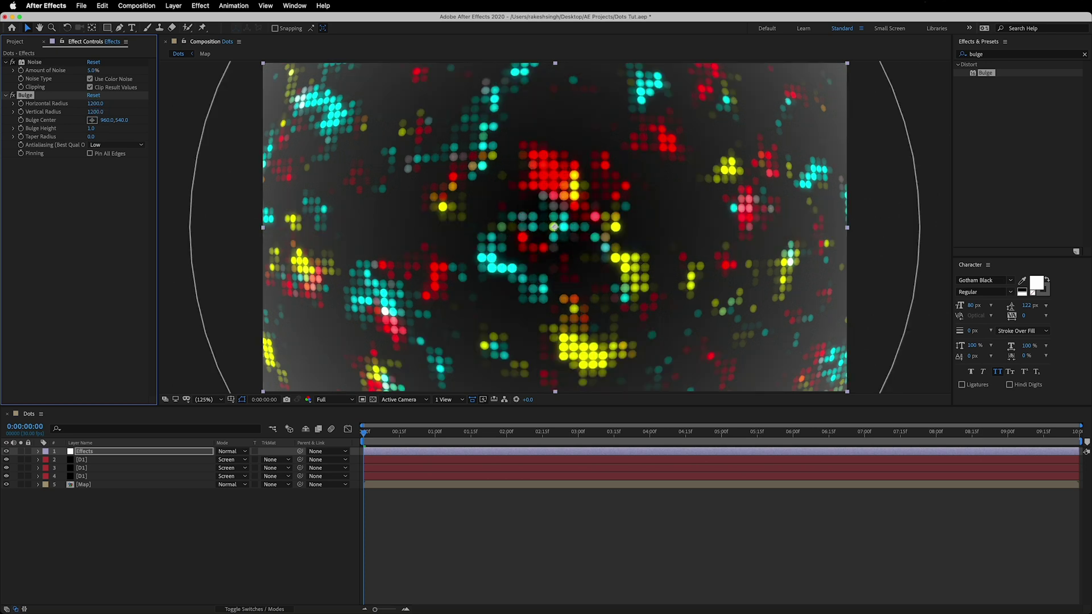
# Step: Add the Camera Lens Blur effect to the Effects layer and choose the Map layer as its blur map
pyautogui.click(989, 52)
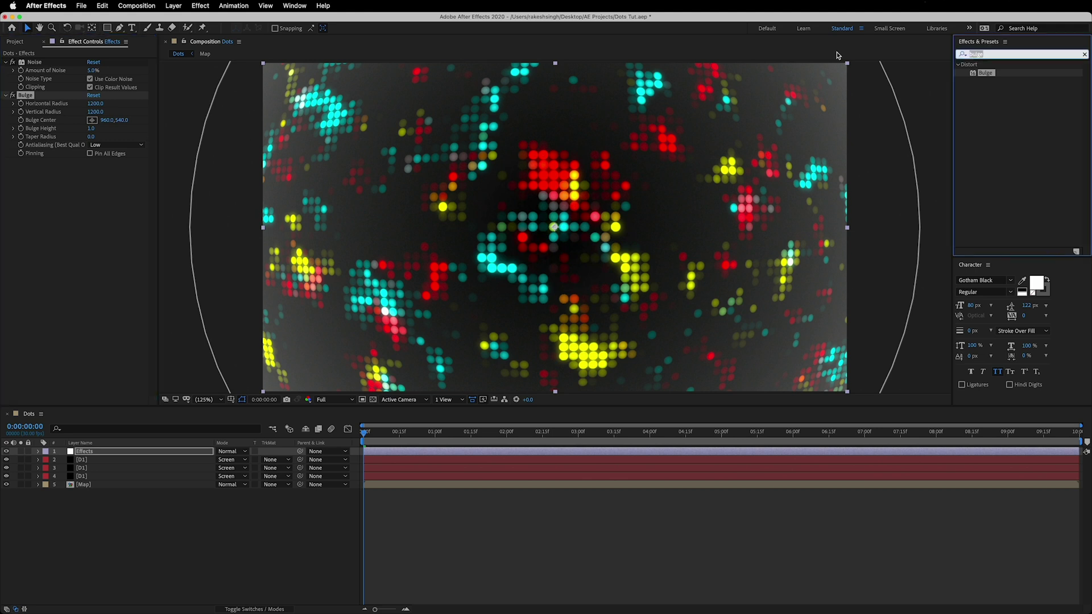
pyautogui.write('camera')
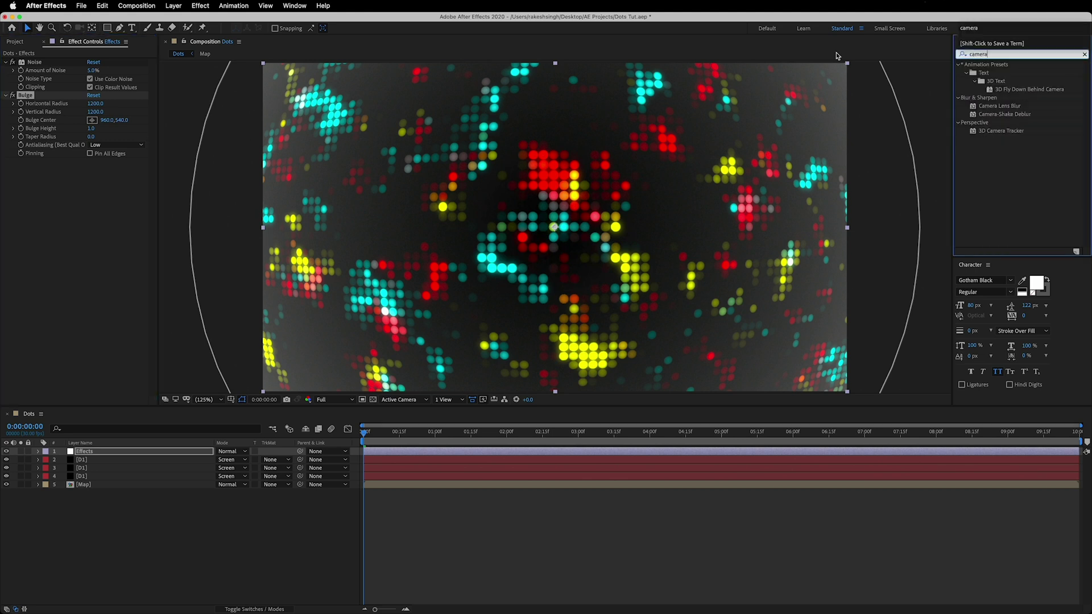
pyautogui.moveTo(995, 107); pyautogui.dragTo(60, 234)
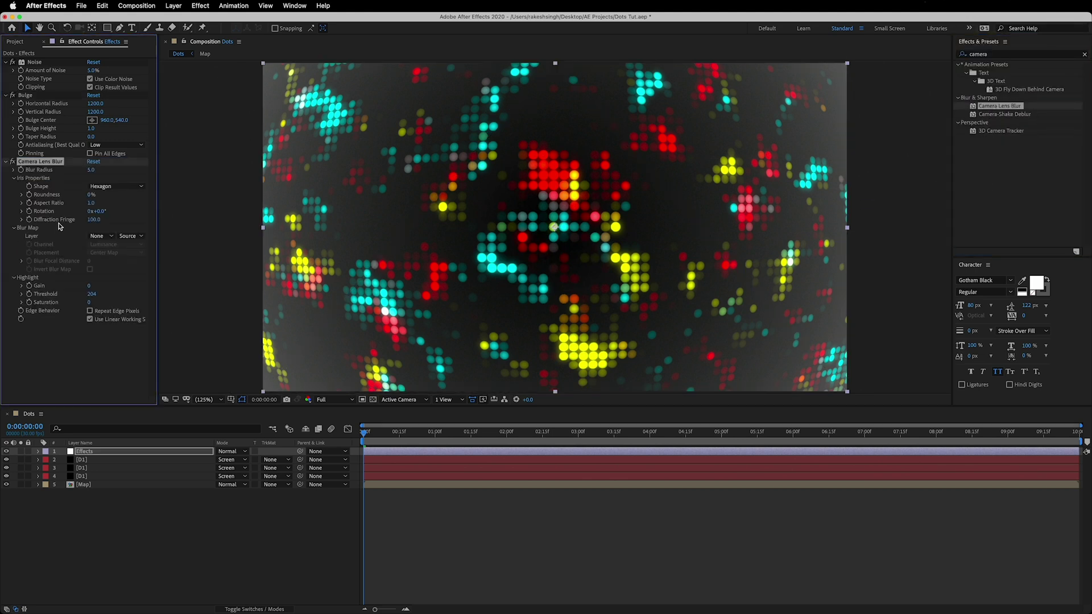
pyautogui.click(109, 237)
pyautogui.click(111, 306)
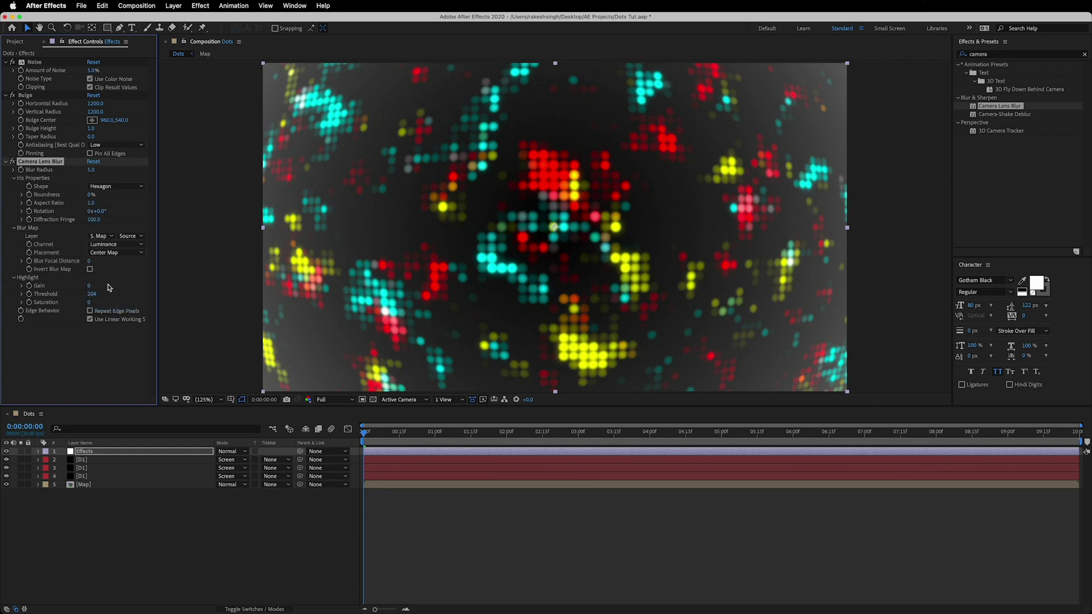
# Step: Create a black 1920 x 1080 px solid named BG and place it between the D1 layers and the Map layer
pyautogui.rightClick(59, 525)
pyautogui.moveTo(114, 496)
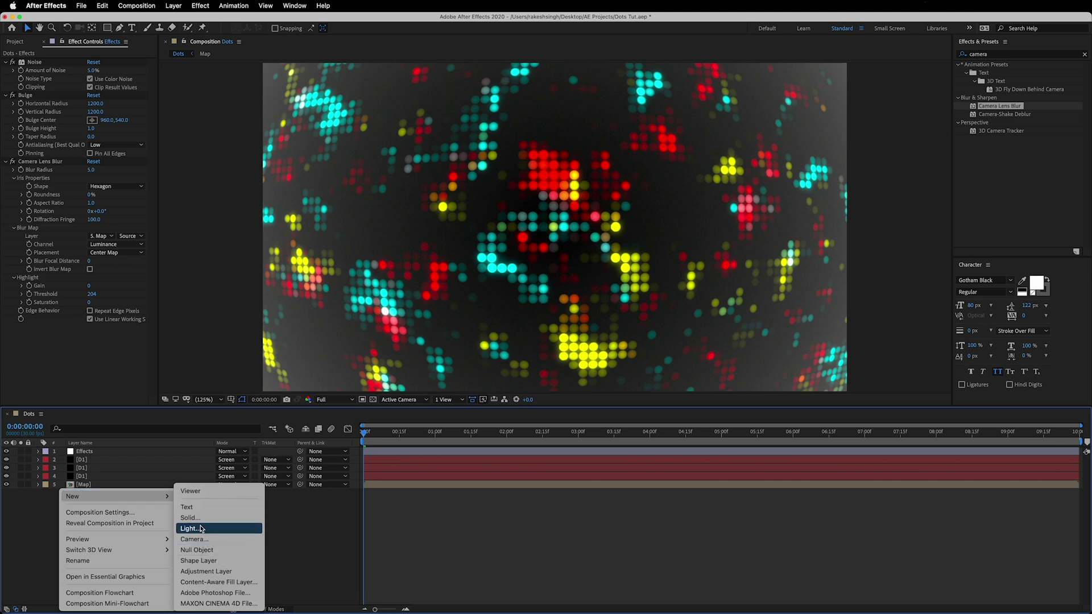
pyautogui.click(227, 518)
pyautogui.write('BG')
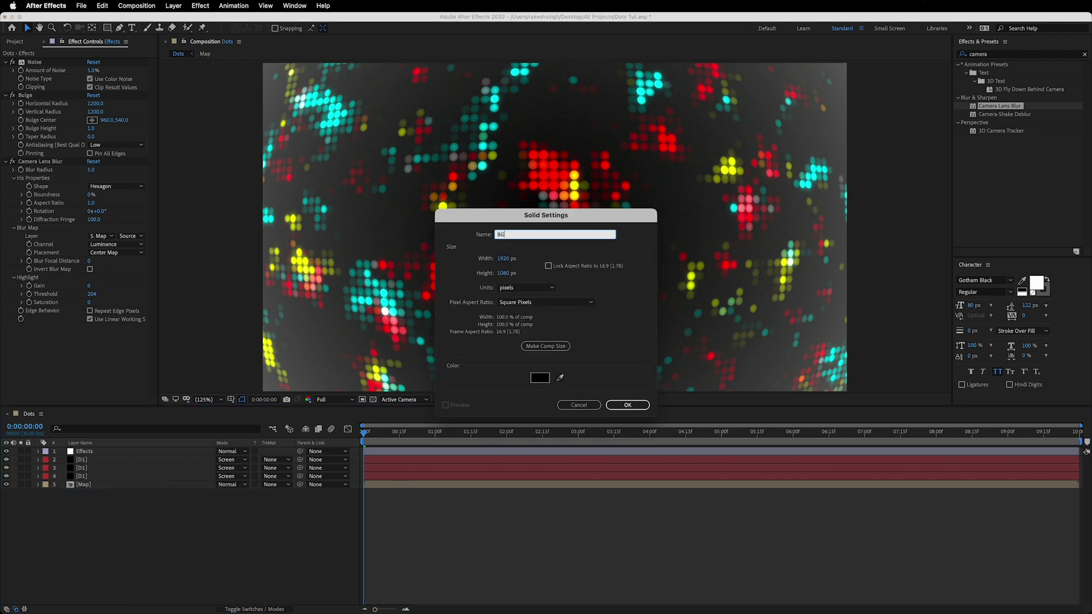
pyautogui.press('Return')
pyautogui.press('capslock')
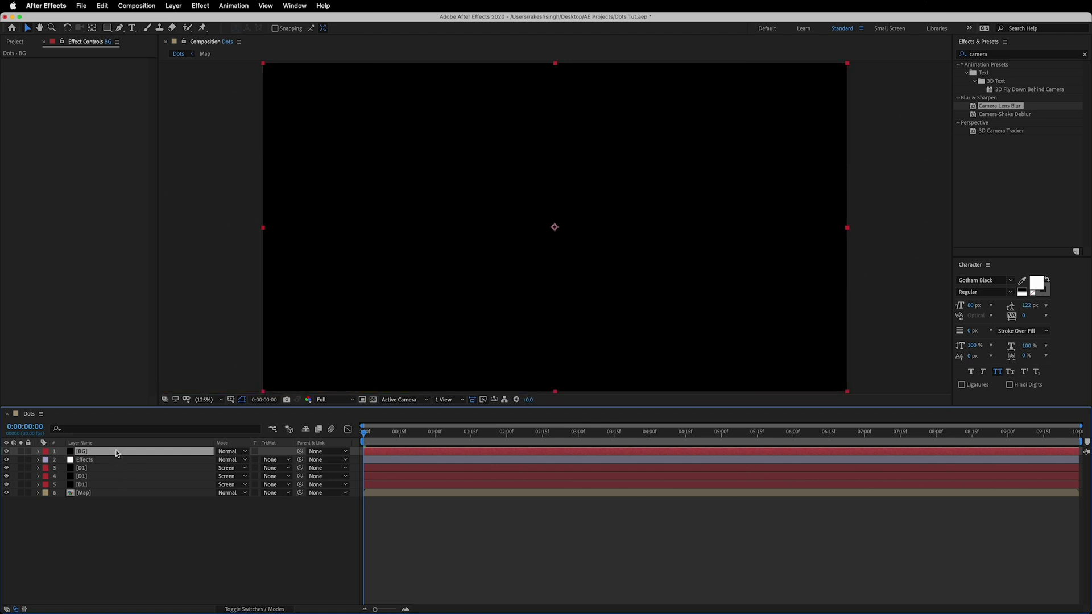
pyautogui.moveTo(105, 453); pyautogui.dragTo(111, 489)
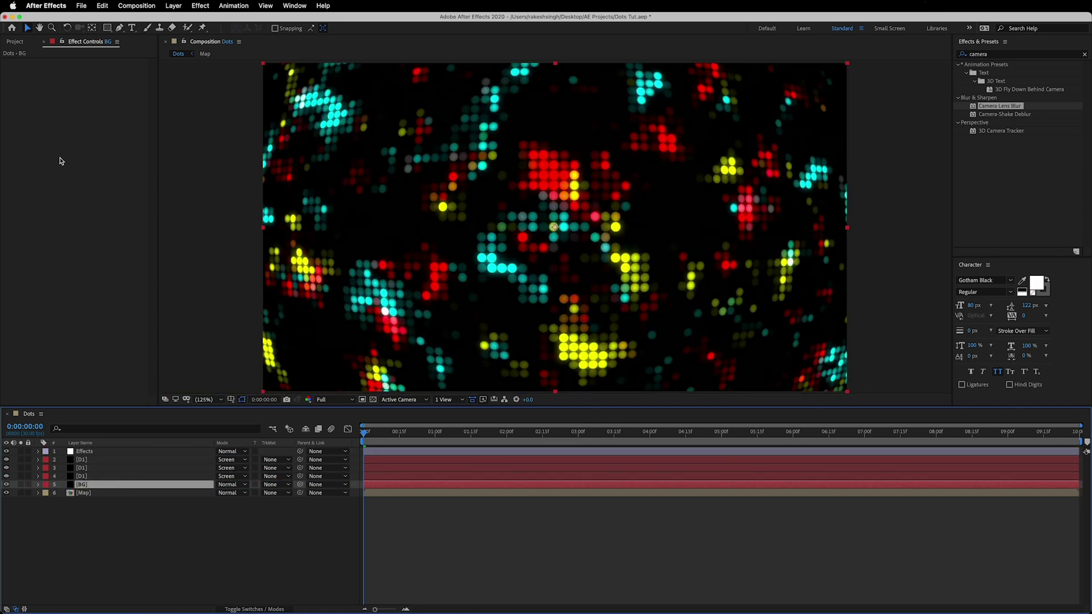
# Step: Raise the Camera Lens Blur radius on the Effects layer to 79
pyautogui.click(103, 451)
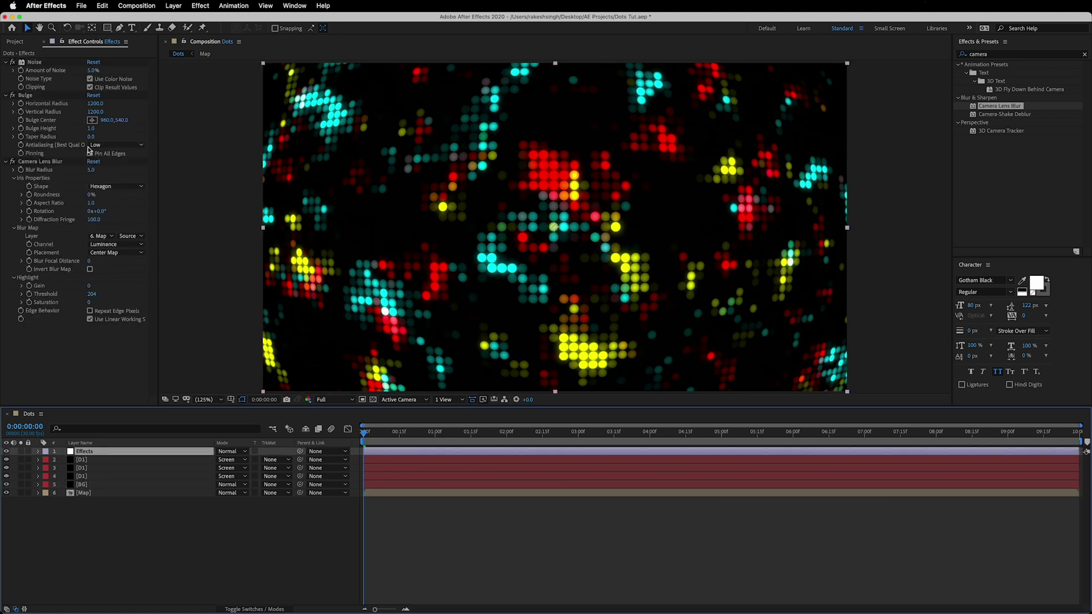
pyautogui.click(92, 171)
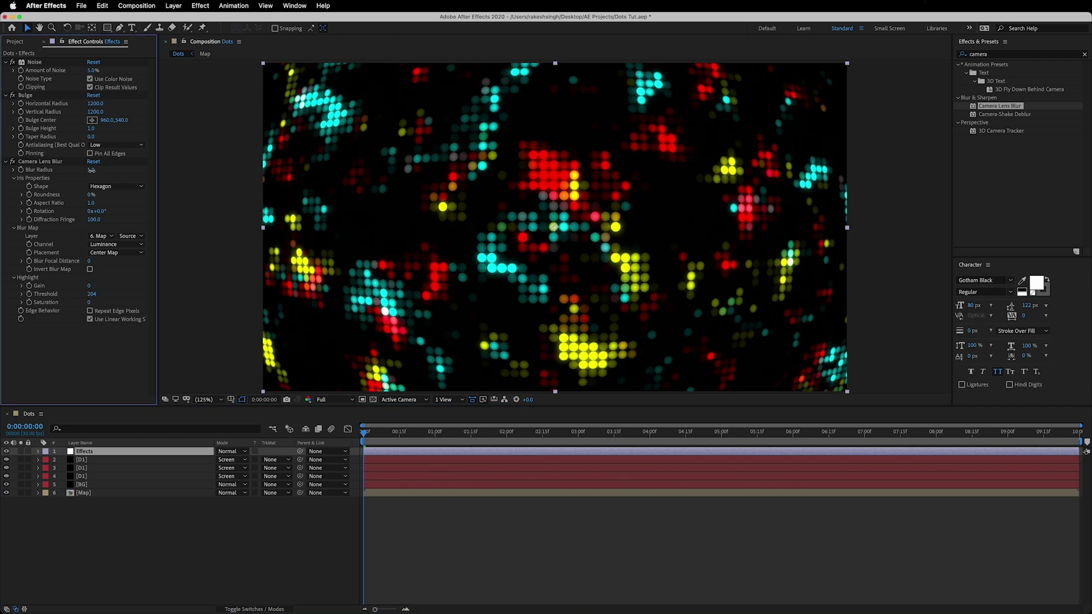
pyautogui.moveTo(91, 170); pyautogui.dragTo(125, 170)
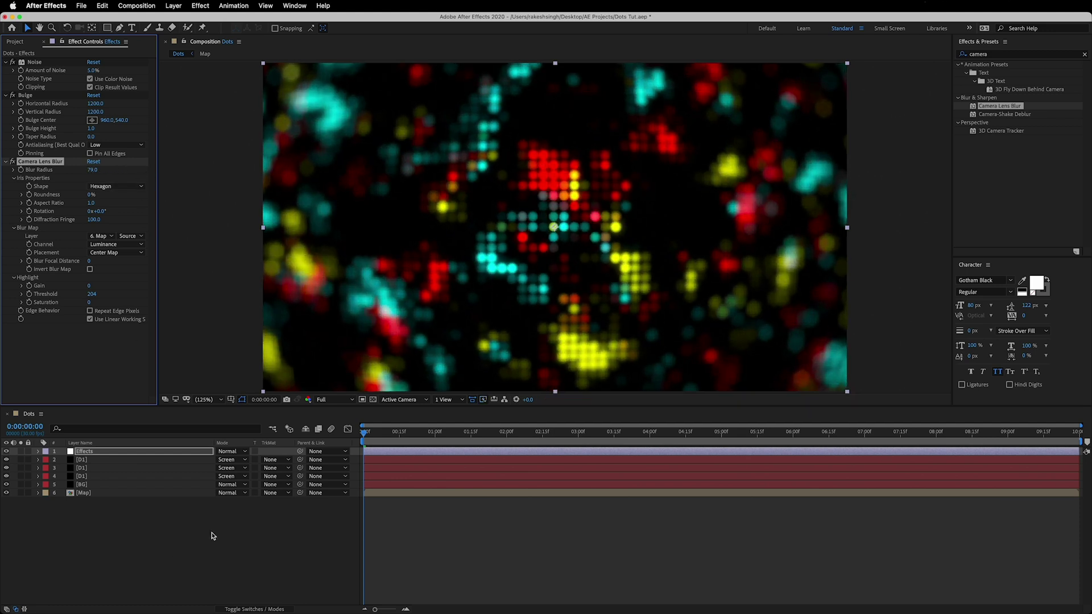
# Step: Deselect the layers, show source names instead of layer names, and save the project
pyautogui.click(173, 551)
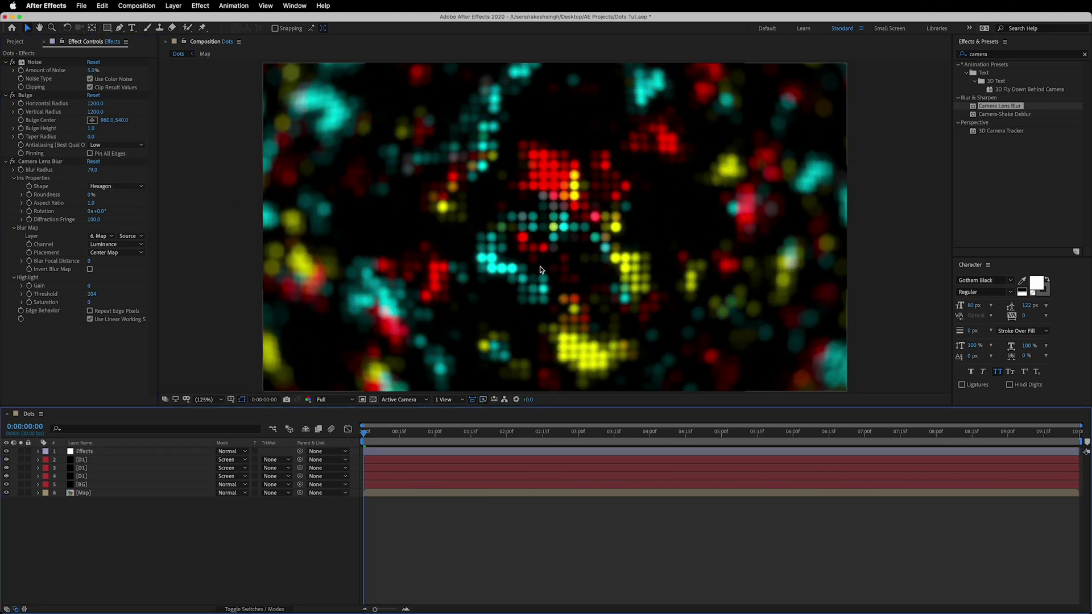
pyautogui.click(141, 444)
pyautogui.press('super+s')
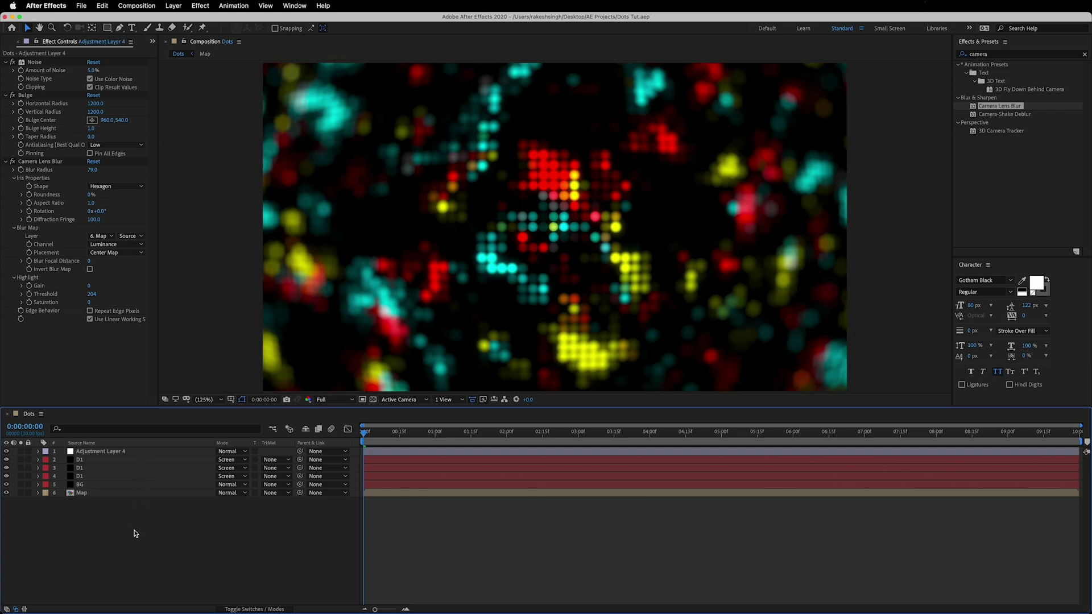
# Step: Compare the radial ramp in the Map composition with the blurred dots in the Dots composition
pyautogui.doubleClick(88, 492)
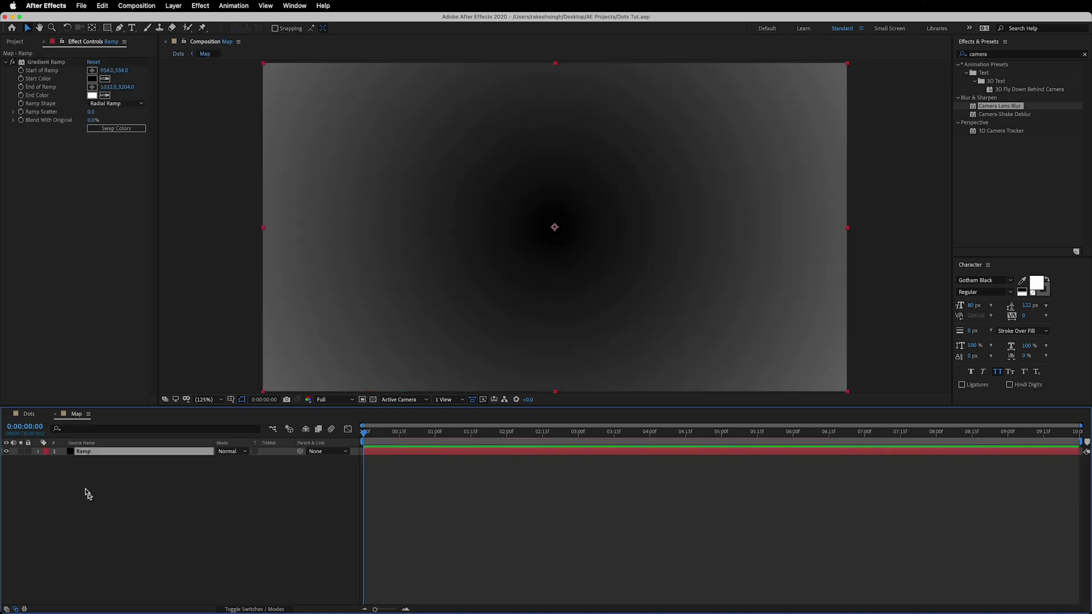
pyautogui.click(33, 414)
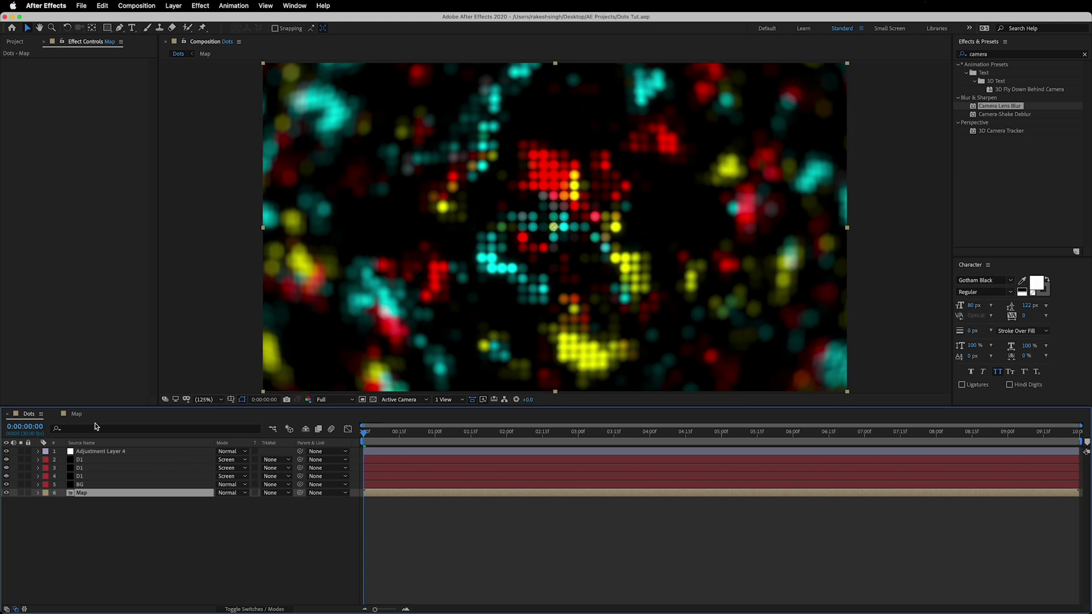
pyautogui.click(73, 417)
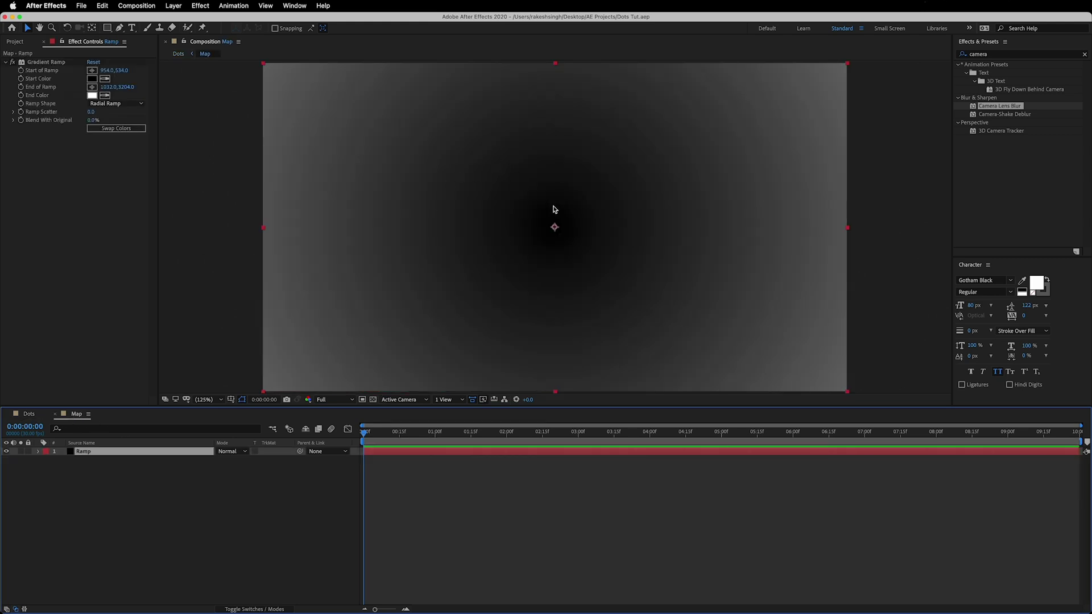
pyautogui.click(29, 414)
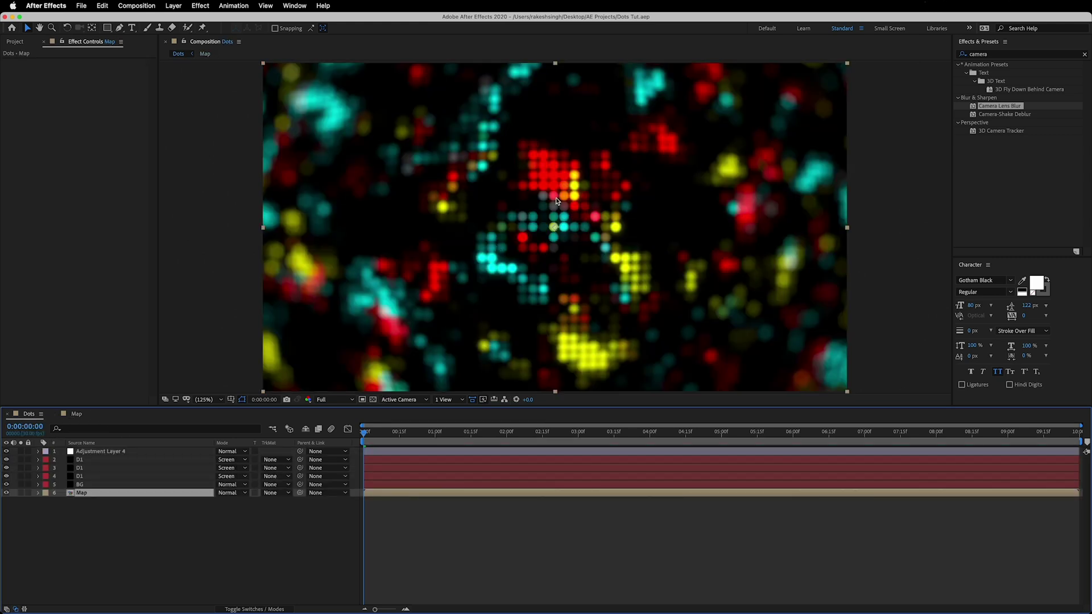
pyautogui.click(189, 575)
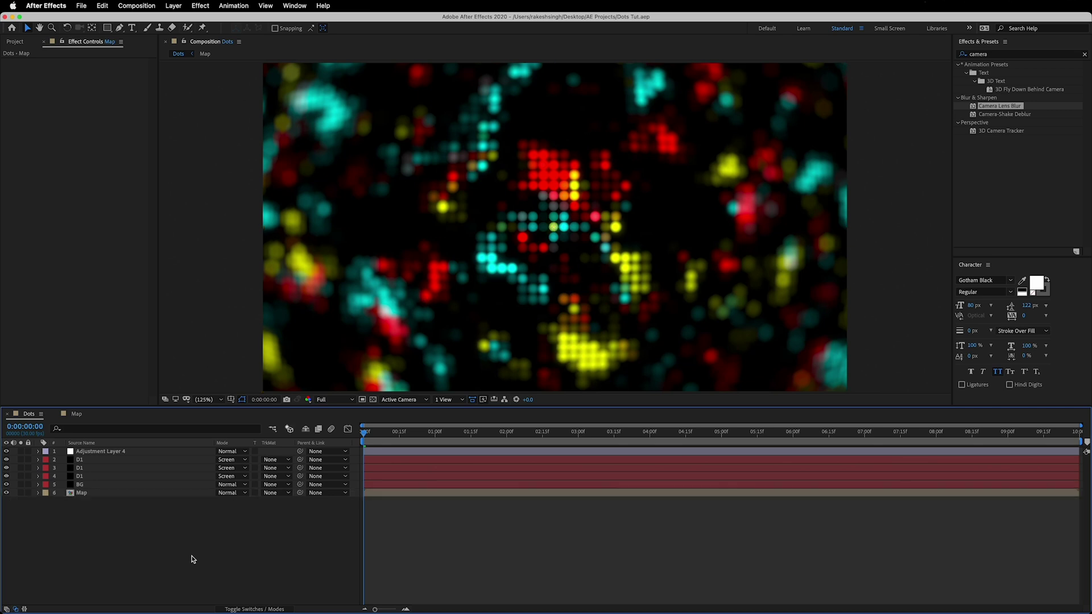
# Step: Set the adjustment layer's Camera Lens Blur radius to 50
pyautogui.click(127, 452)
pyautogui.click(92, 170)
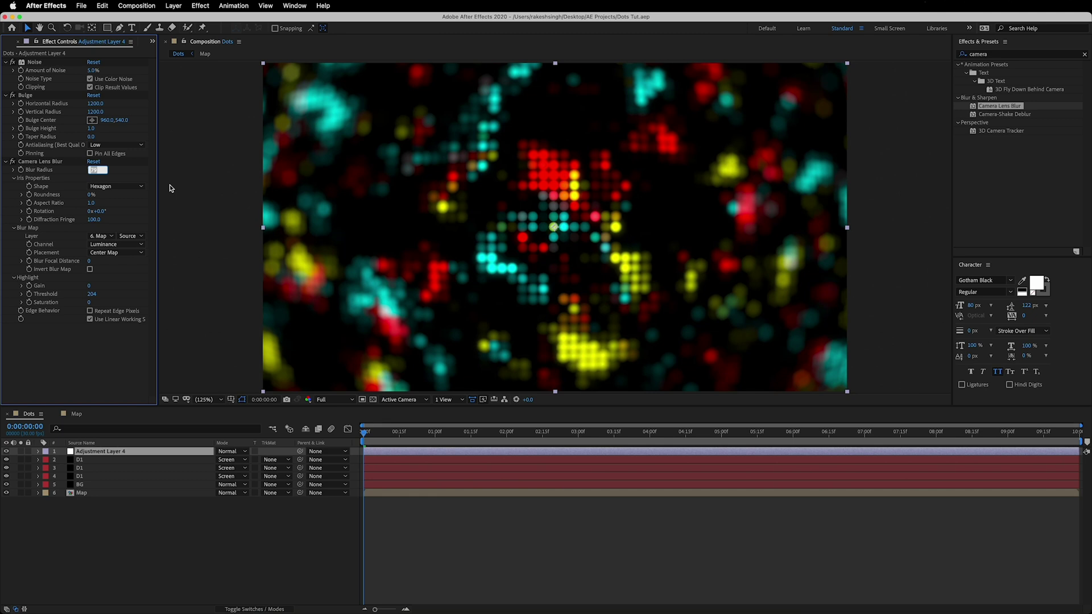
pyautogui.write('50')
pyautogui.press('Return')
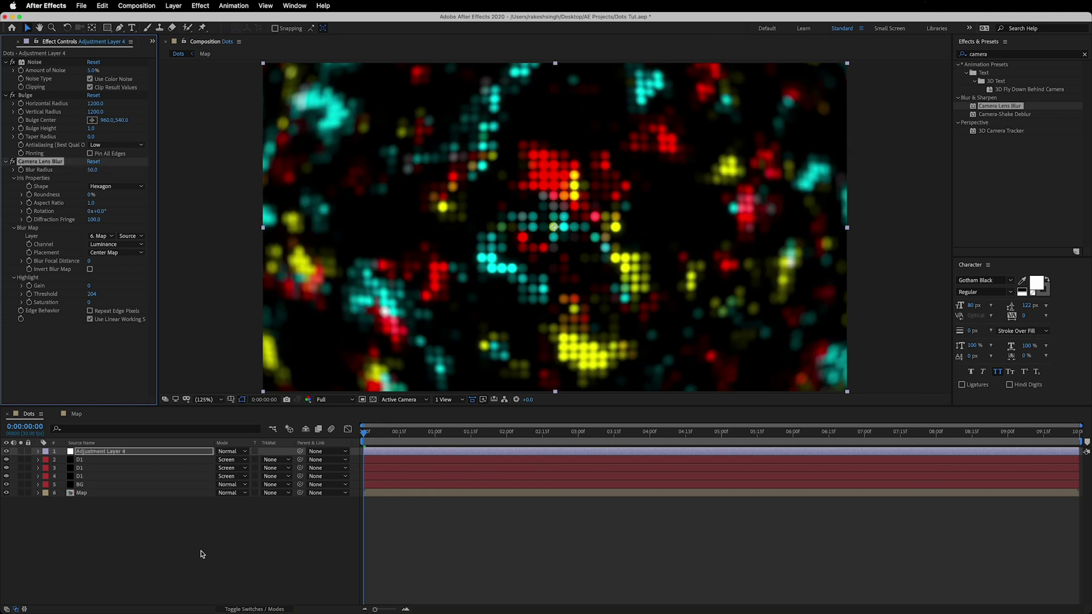
# Step: Set the Fractal Noise contrast of the yellow D1 layer to 670 and undo a trial brightness change
pyautogui.press('super+Tab')
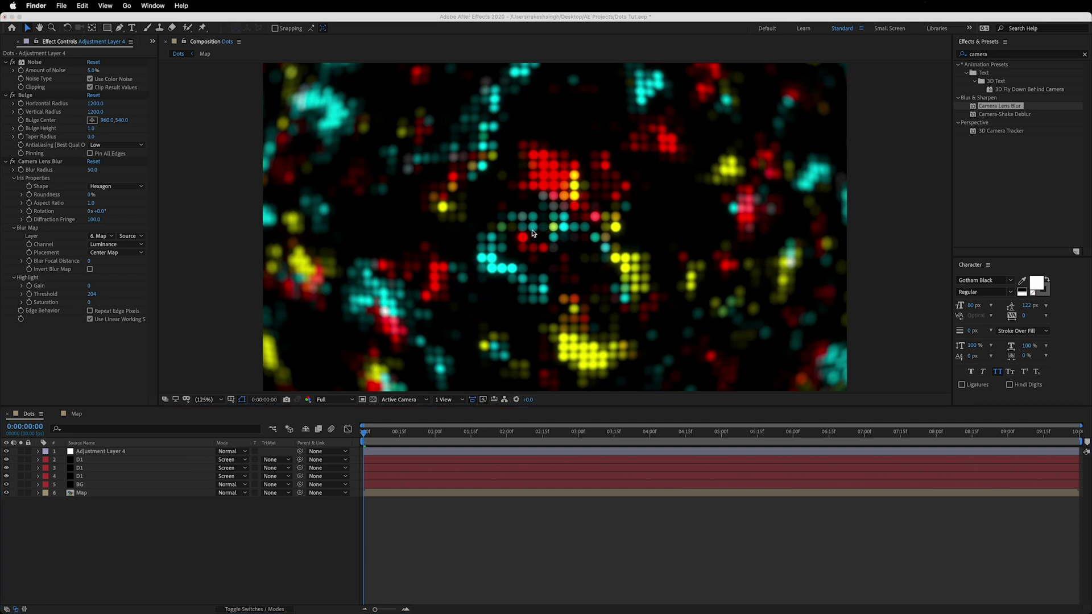
pyautogui.click(105, 464)
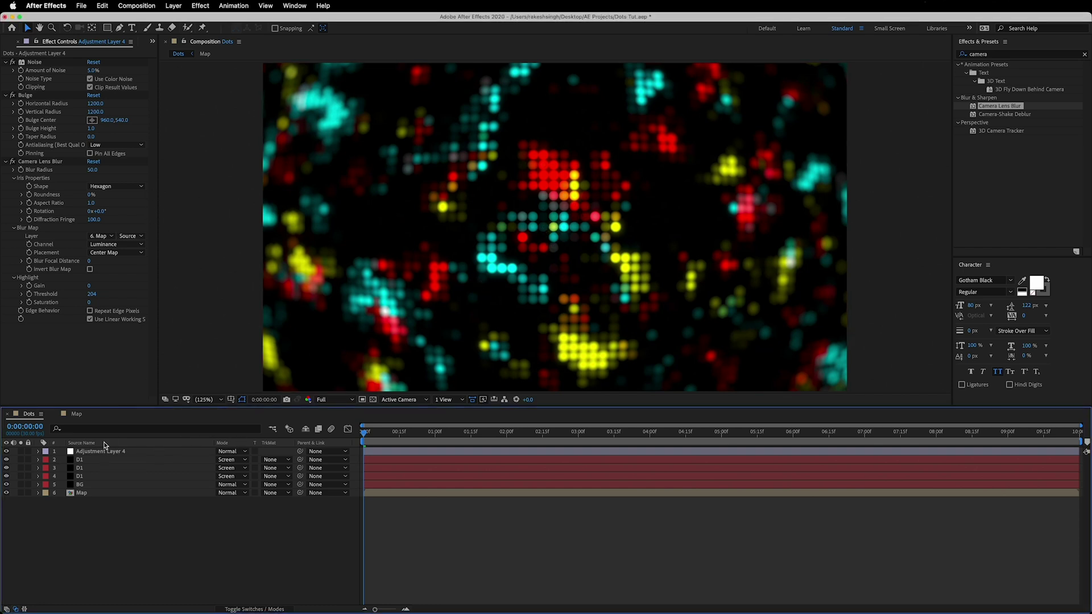
pyautogui.click(91, 470)
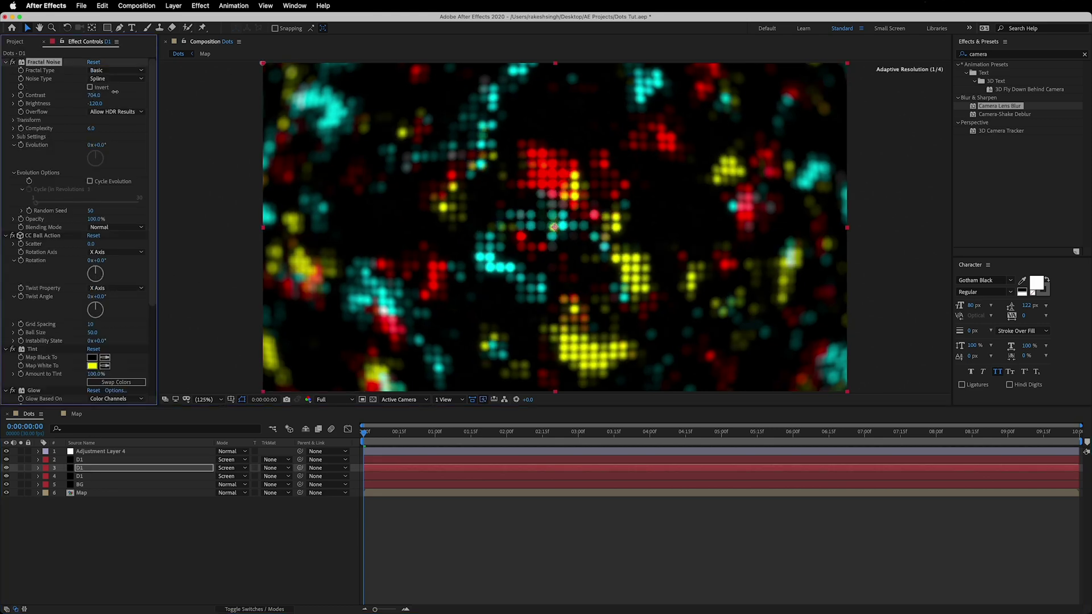
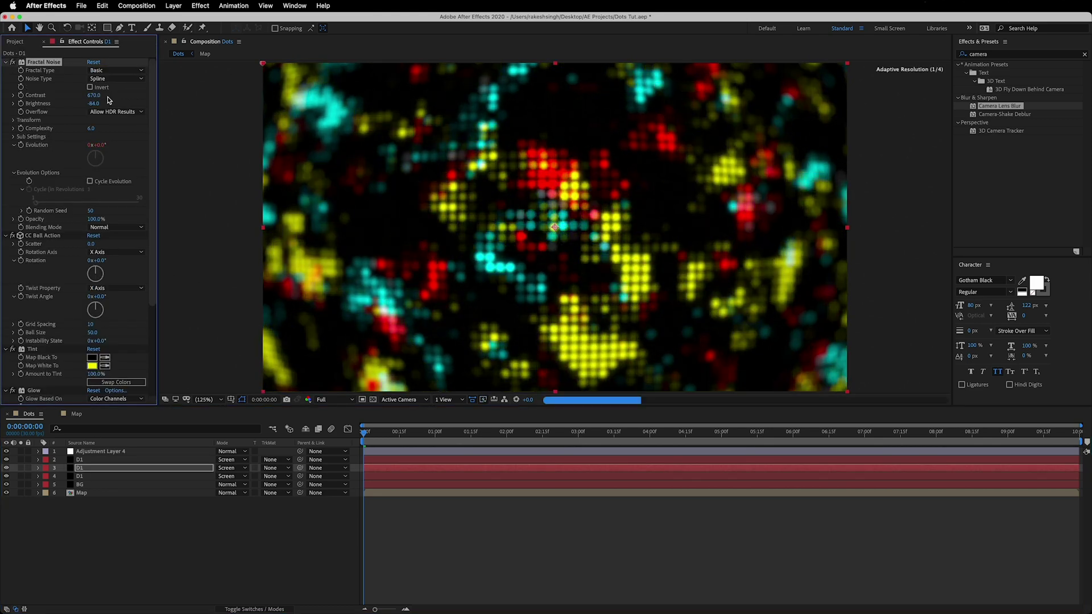
pyautogui.hotkey('ctrl', 'z')
pyautogui.click(180, 562)
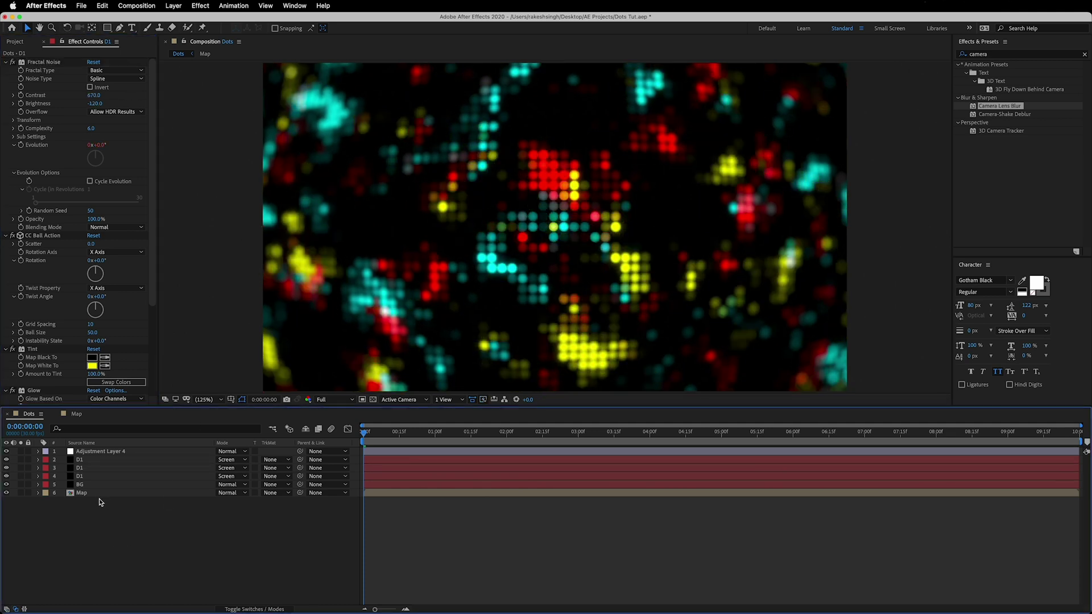
# Step: Copy all layers of the Dots composition, from the adjustment layer down to Map, and clear the selection
pyautogui.moveTo(98, 532); pyautogui.dragTo(121, 447)
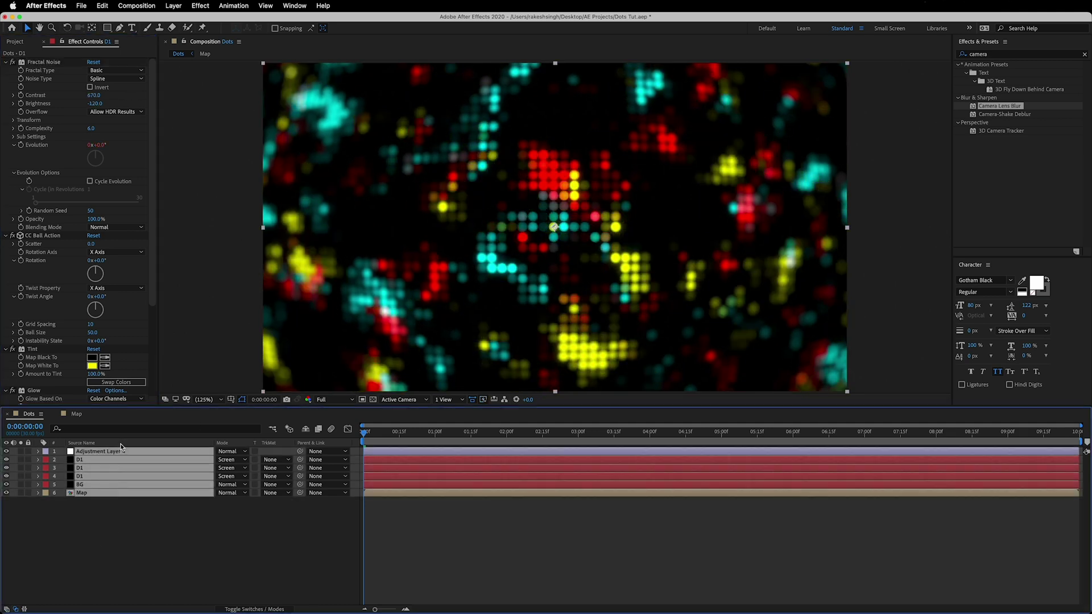
pyautogui.click(102, 6)
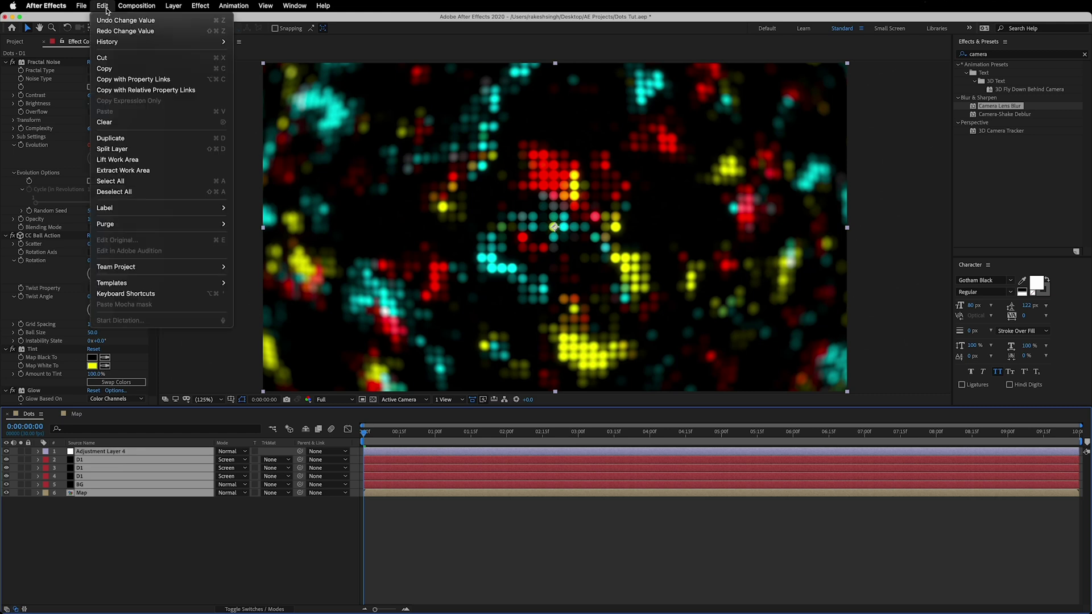
pyautogui.click(116, 68)
pyautogui.click(62, 556)
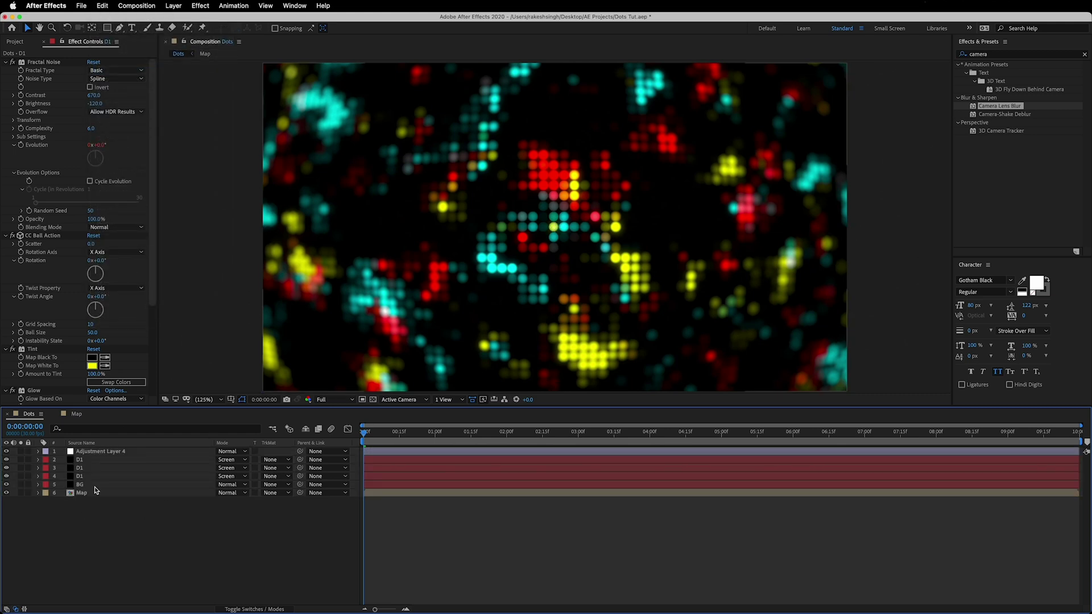
# Step: Pre-compose the three D1 dot layers into a new composition named E_01
pyautogui.click(97, 478)
pyautogui.keyDown('shift'); pyautogui.click(90, 468); pyautogui.keyUp('shift')
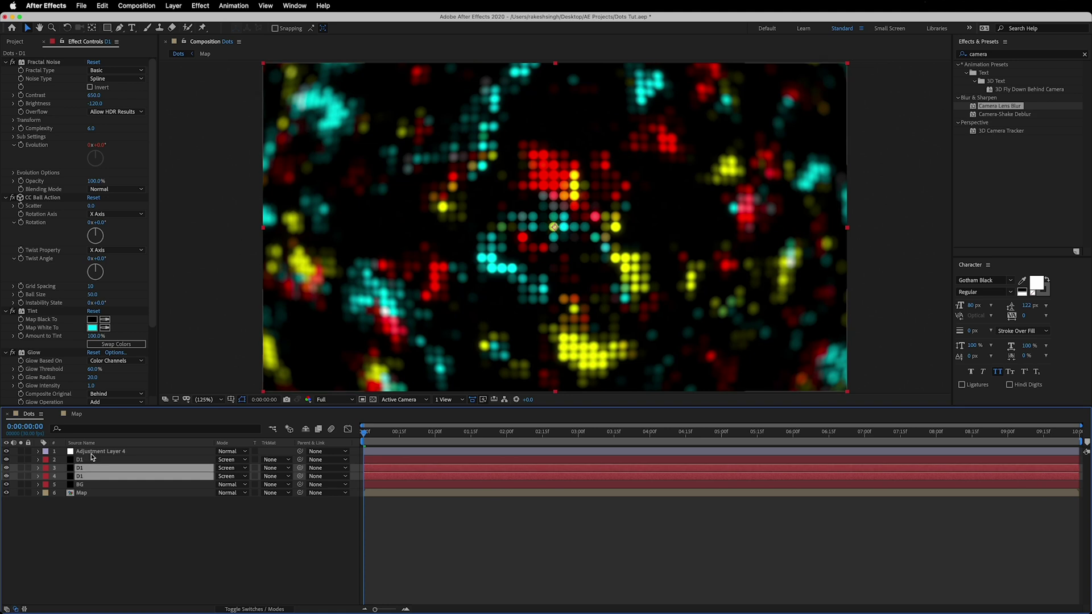
pyautogui.keyDown('shift'); pyautogui.click(91, 459); pyautogui.keyUp('shift')
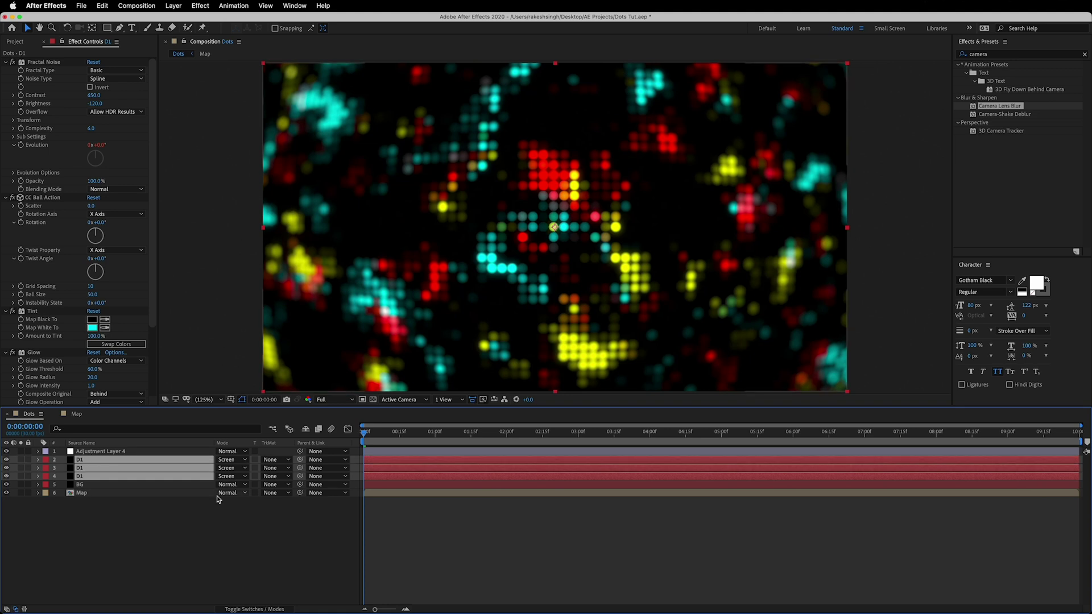
pyautogui.click(173, 6)
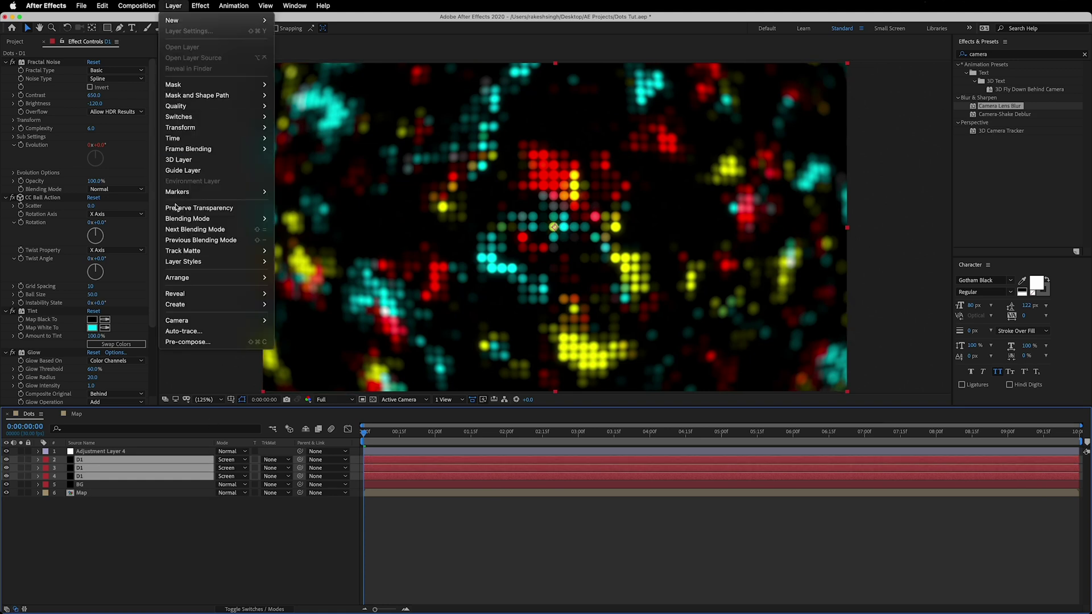
pyautogui.click(188, 342)
pyautogui.write('E_01')
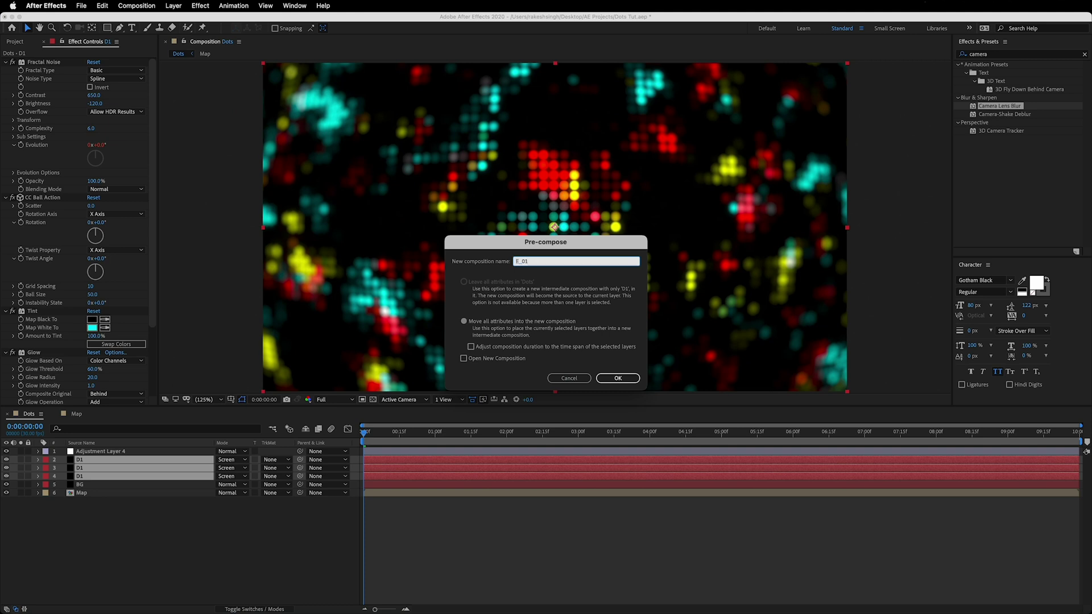
pyautogui.press('Return')
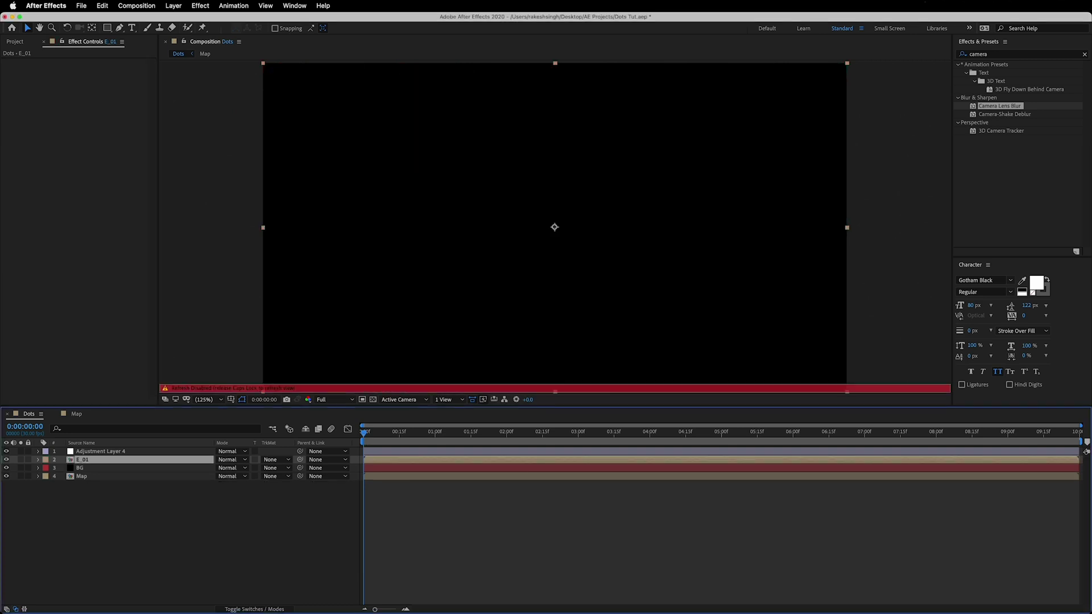
pyautogui.press('capslock')
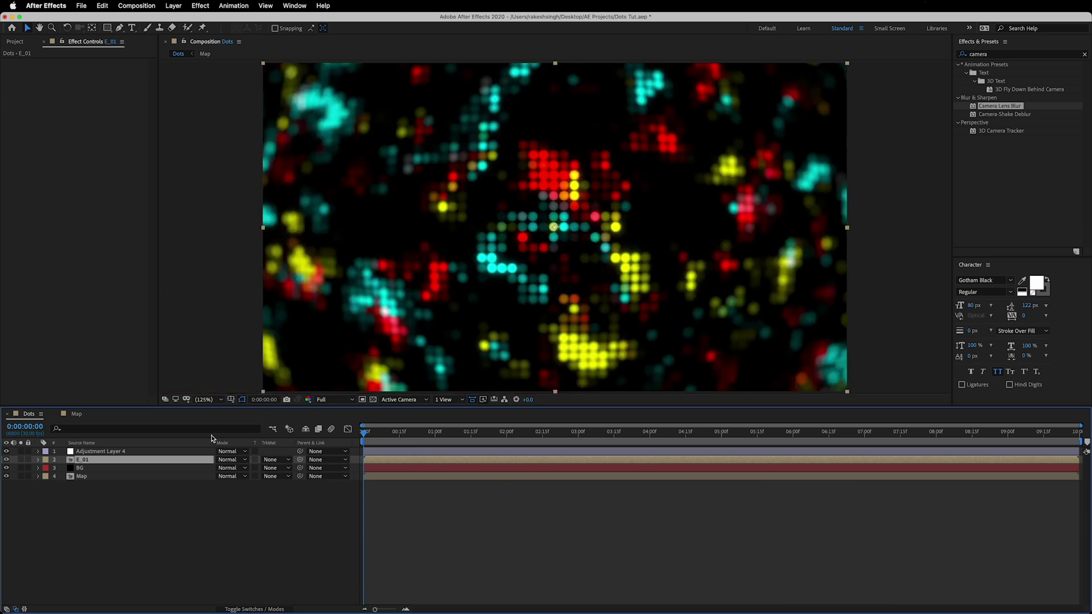
# Step: Find the Motion Tile effect and apply it to the E_01 layer
pyautogui.click(1001, 54)
pyautogui.write('Motion tile')
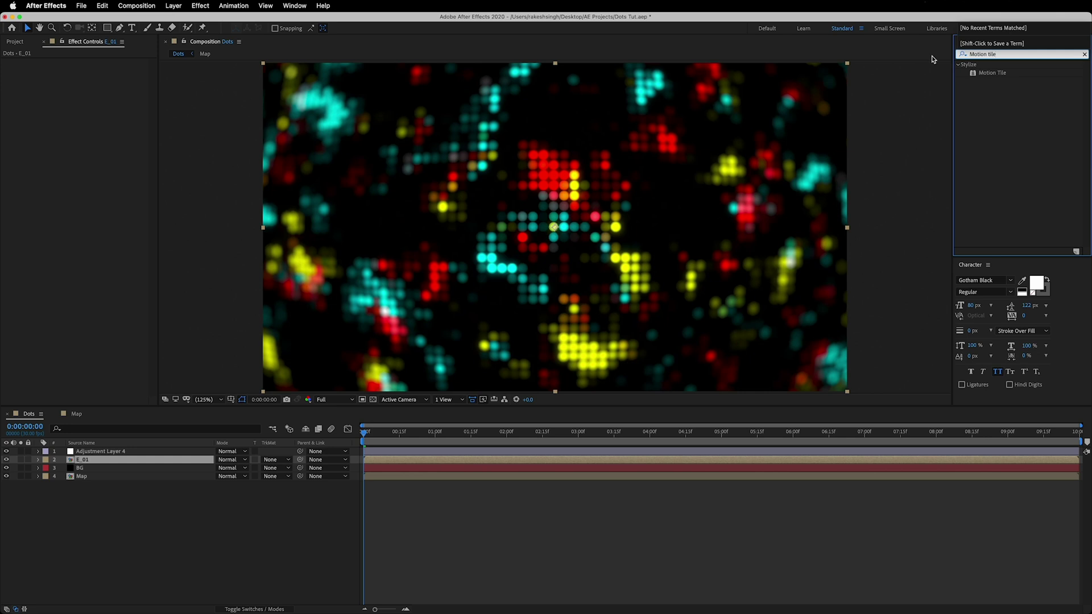
pyautogui.moveTo(996, 74); pyautogui.dragTo(122, 463)
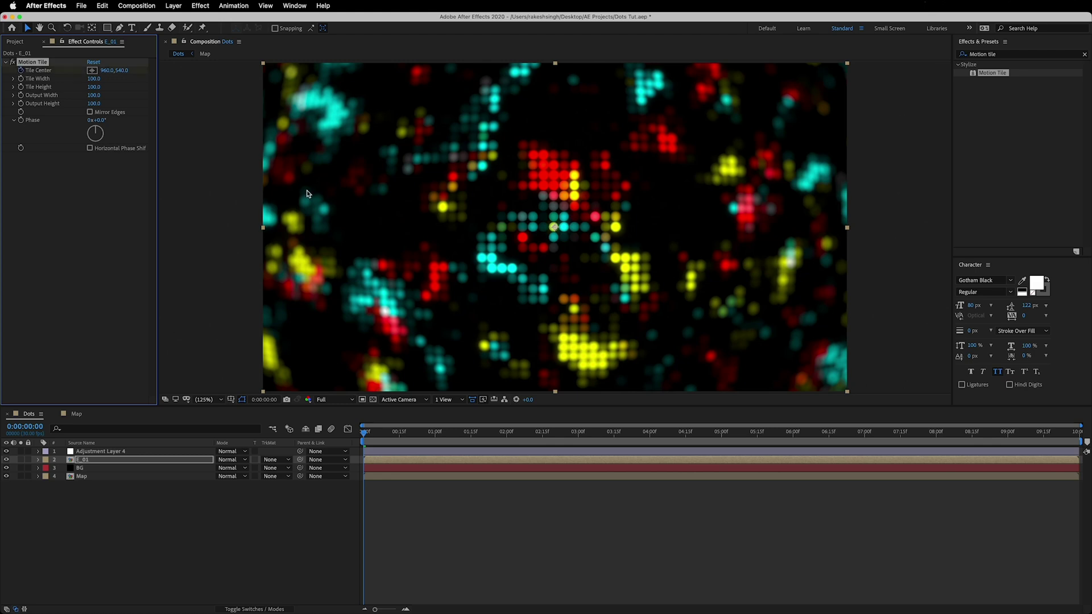
# Step: Keyframe Motion Tile's Tile Center to 1434, 540 at 7 seconds and set Output Width to 300
pyautogui.moveTo(377, 435); pyautogui.dragTo(866, 494)
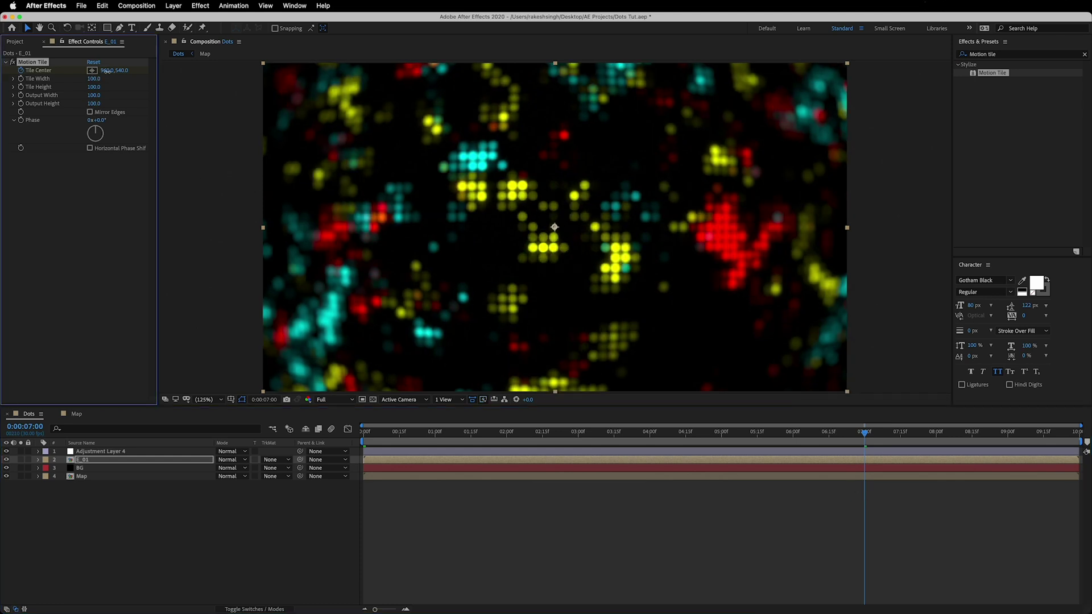
pyautogui.moveTo(114, 71); pyautogui.dragTo(353, 87)
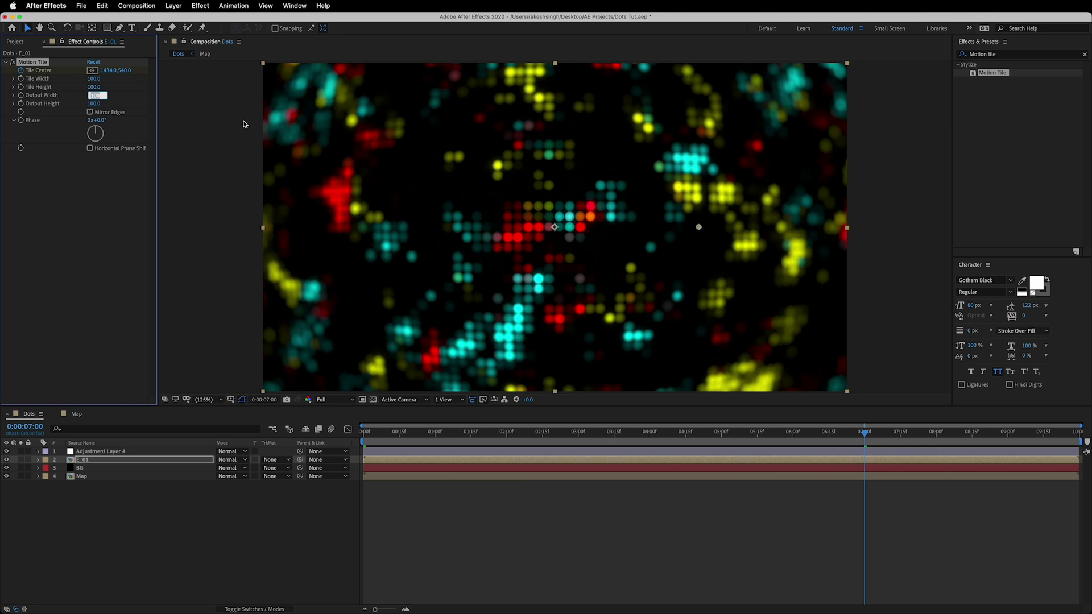
pyautogui.press('Return')
# Step: Preview the dot movement from the start and enable Mirror Edges in E_01's Motion Tile effect
pyautogui.moveTo(473, 436); pyautogui.dragTo(363, 436)
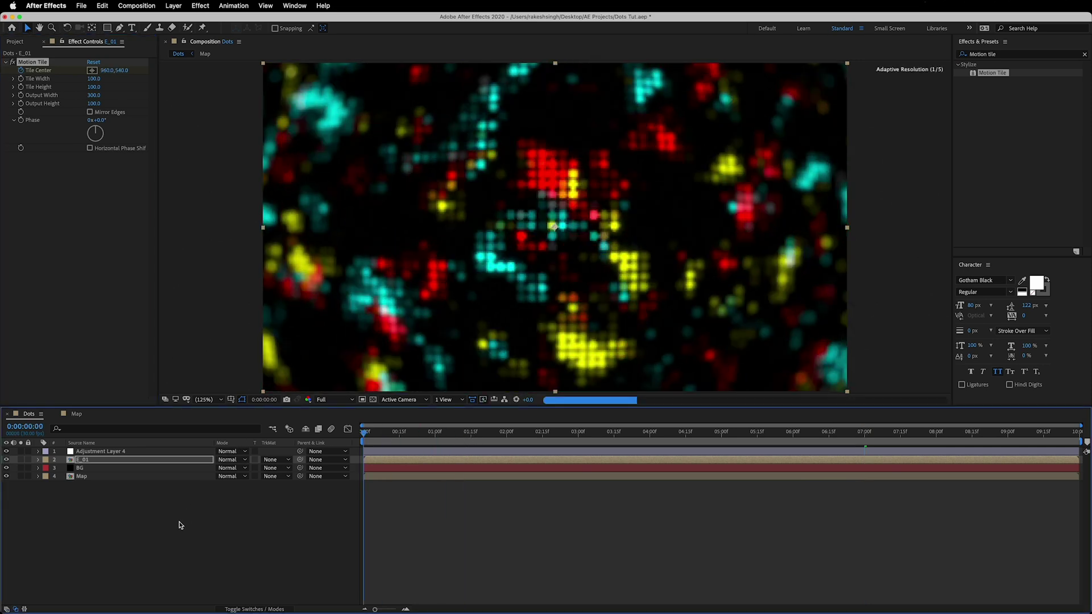
pyautogui.click(179, 523)
pyautogui.press('space')
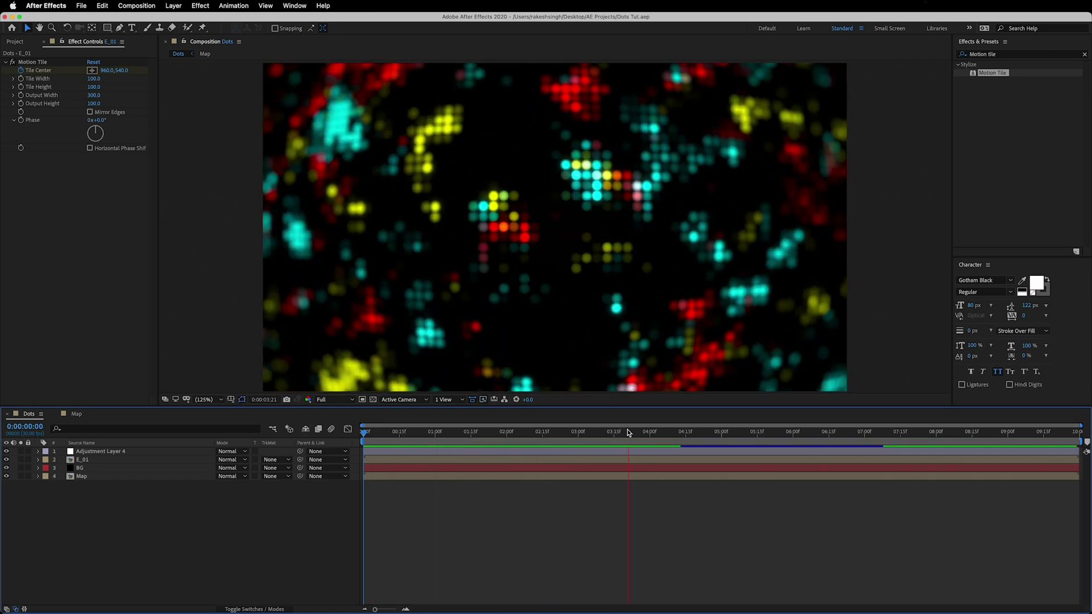
pyautogui.click(511, 435)
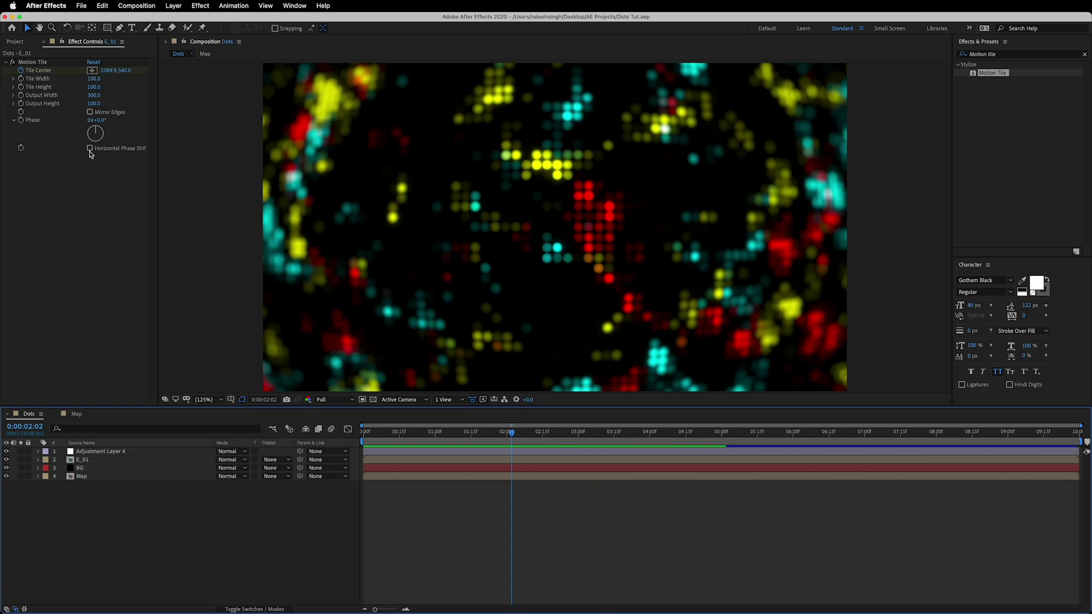
pyautogui.click(119, 216)
pyautogui.click(90, 112)
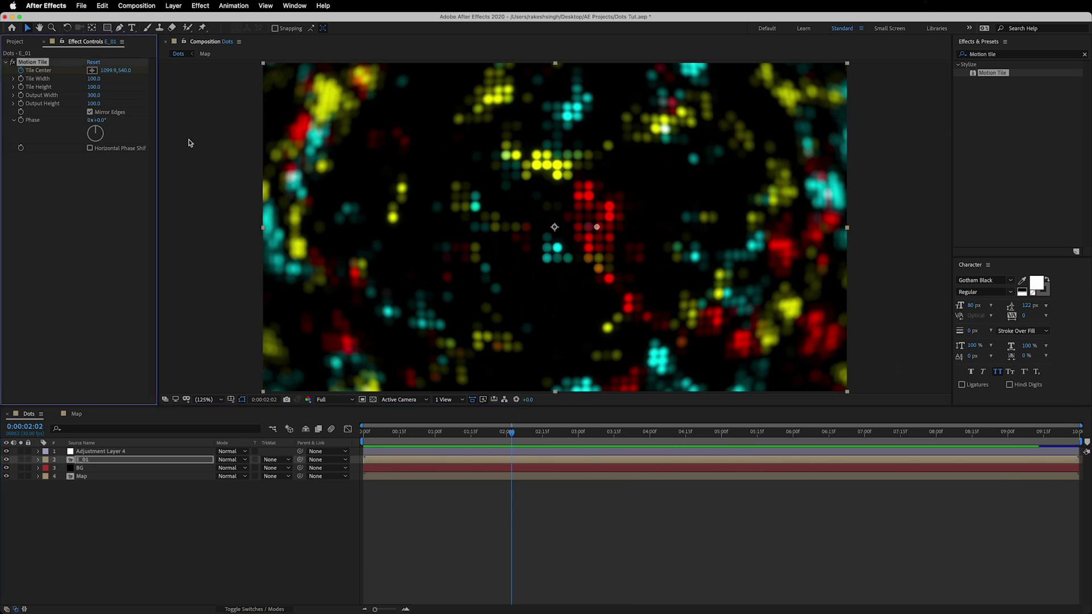
# Step: Create a paragraph text layer over the dots reading HI-TECH BACKGROUNDS
pyautogui.click(132, 28)
pyautogui.moveTo(286, 115); pyautogui.dragTo(792, 339)
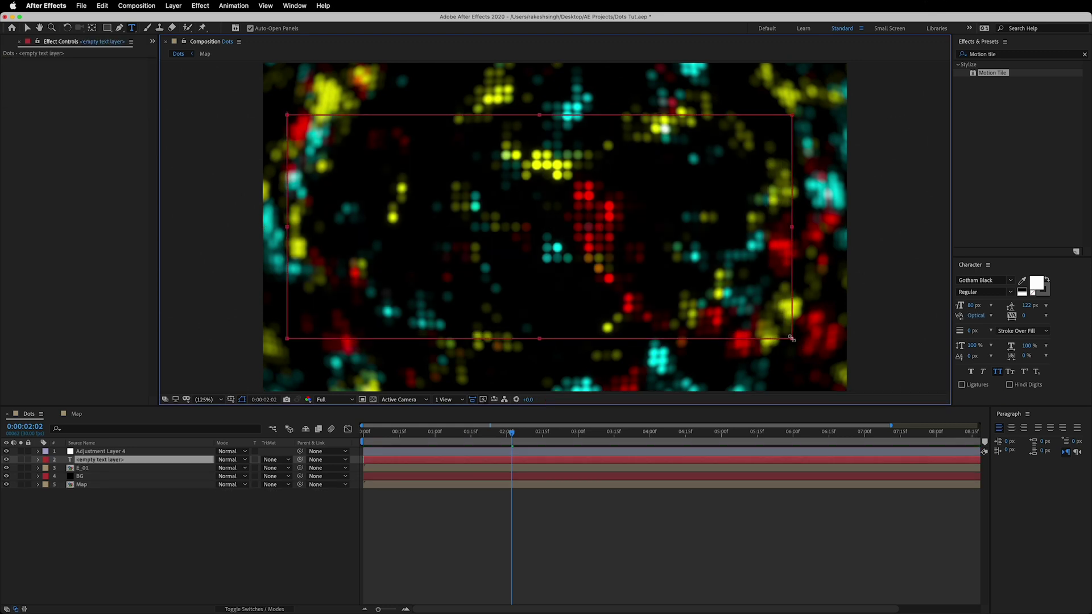
pyautogui.write('HI-T')
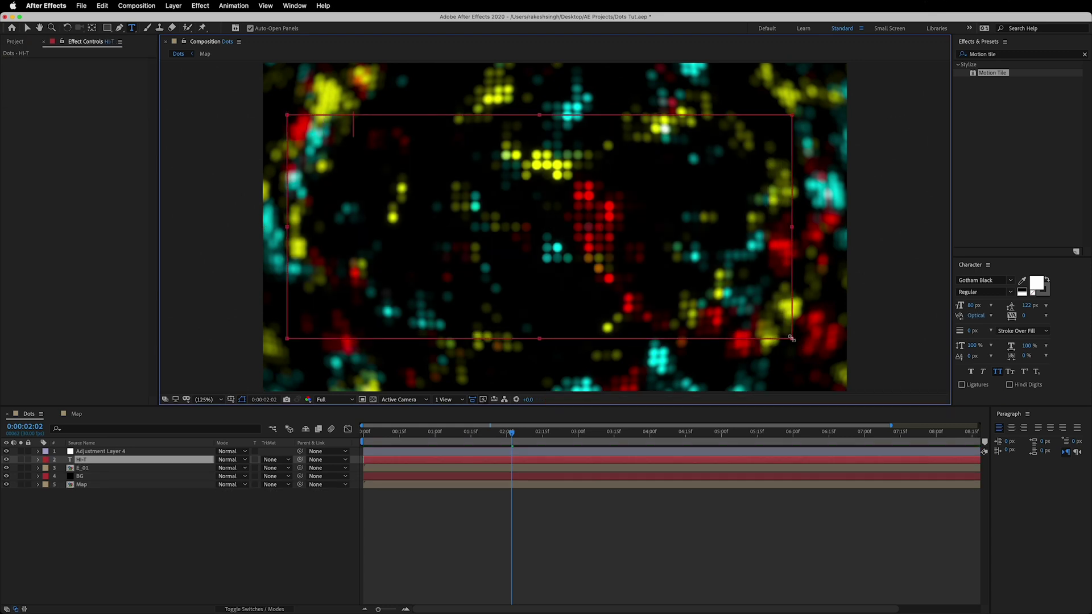
pyautogui.write('ECH BACKGROUNDS')
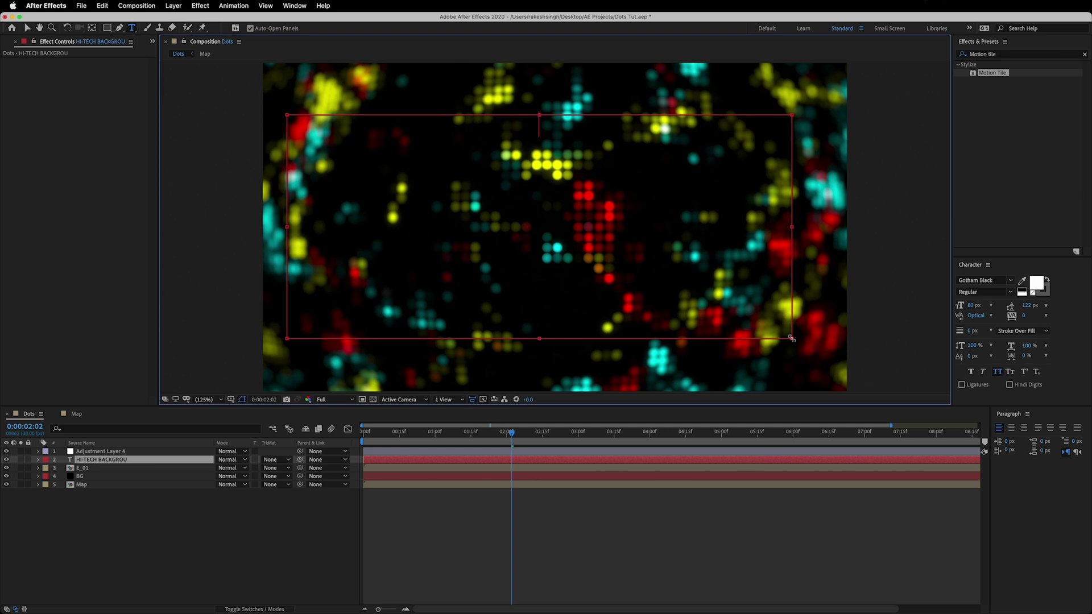
pyautogui.click(183, 510)
# Step: Move the HI-TECH BACKGROUNDS layer above the adjustment layer so the text escapes the blur
pyautogui.moveTo(125, 460); pyautogui.dragTo(121, 452)
pyautogui.press('capslock')
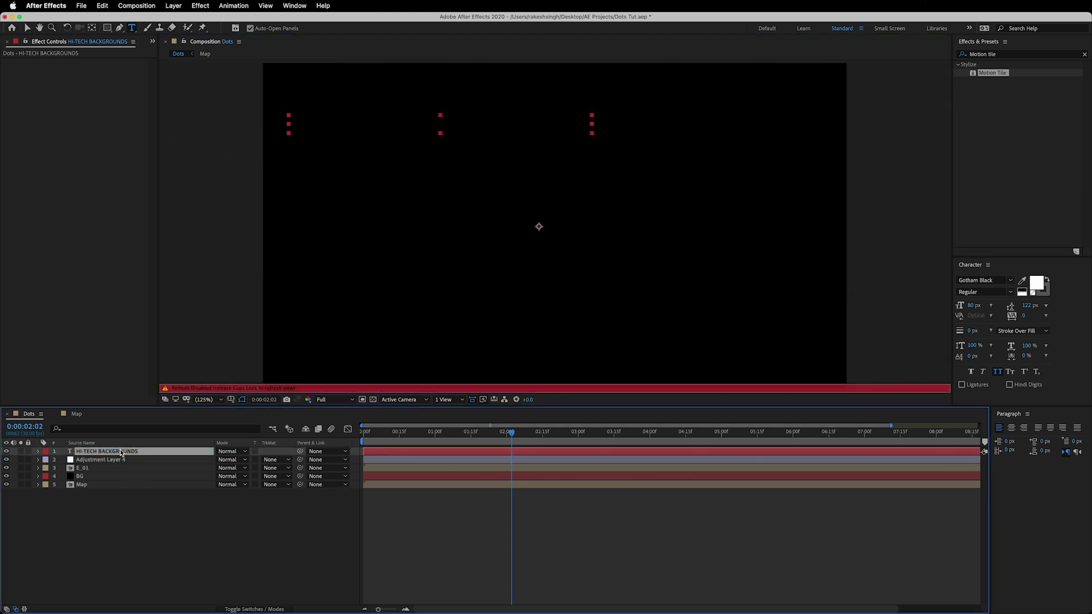
pyautogui.press('capslock')
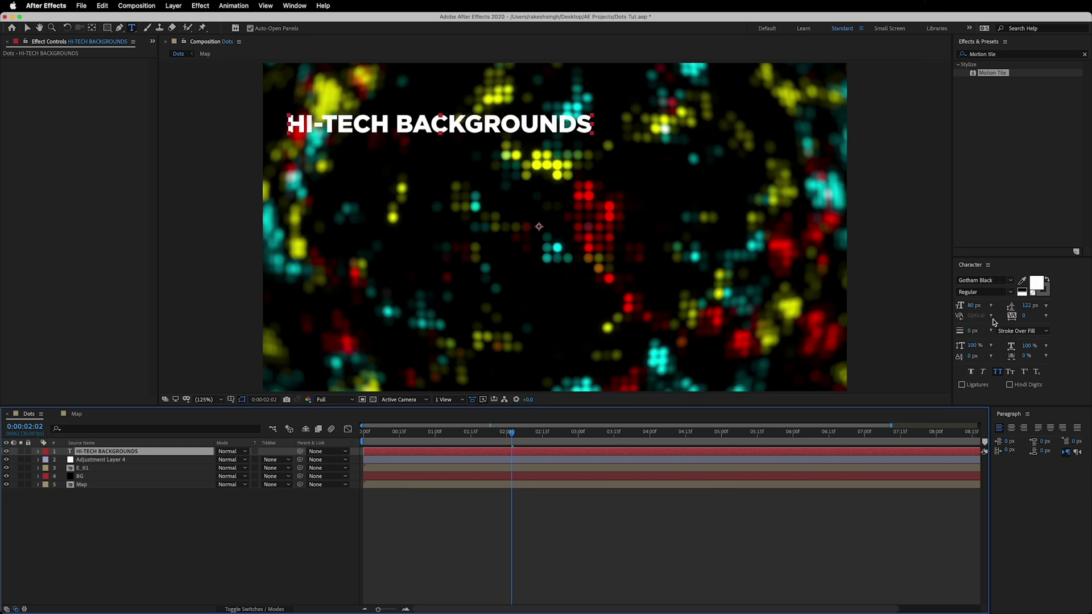
# Step: Close the paragraph settings and centre the HI-TECH BACKGROUNDS text horizontally and vertically in the composition
pyautogui.click(1029, 417)
pyautogui.click(967, 424)
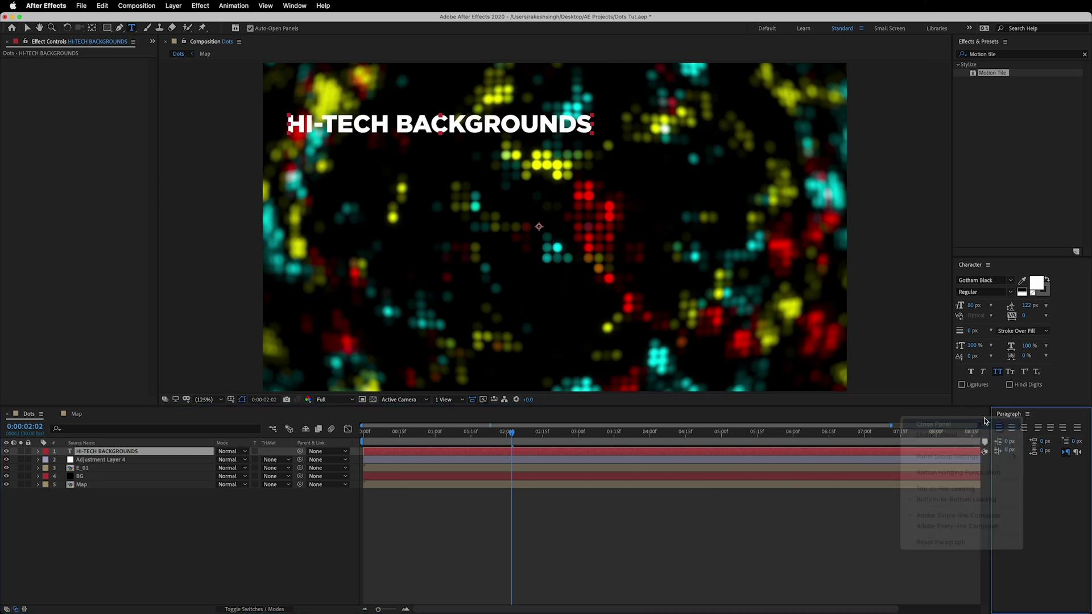
pyautogui.press('v')
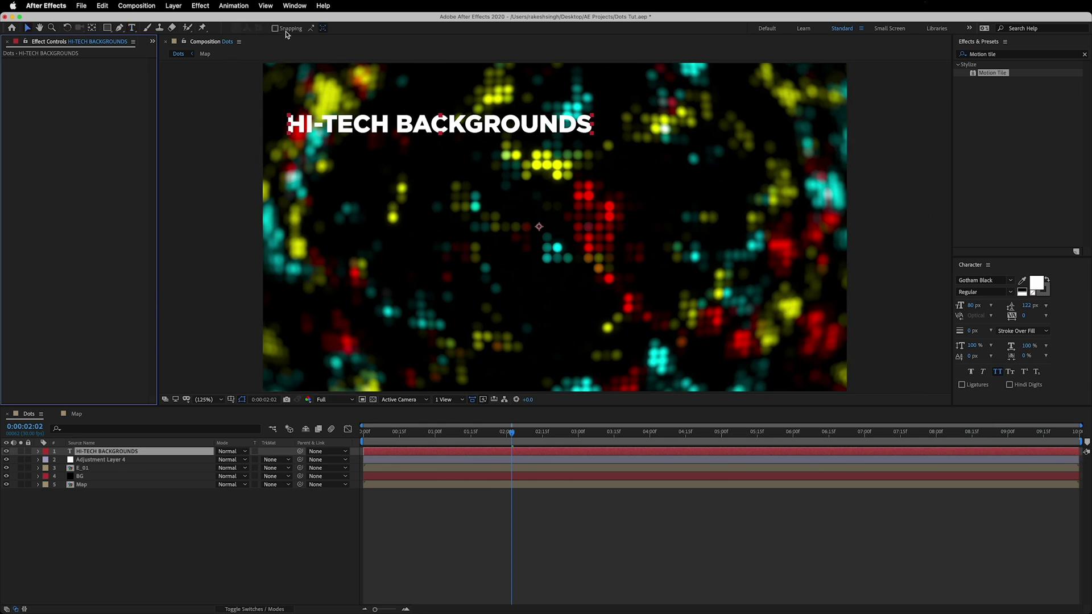
pyautogui.click(295, 7)
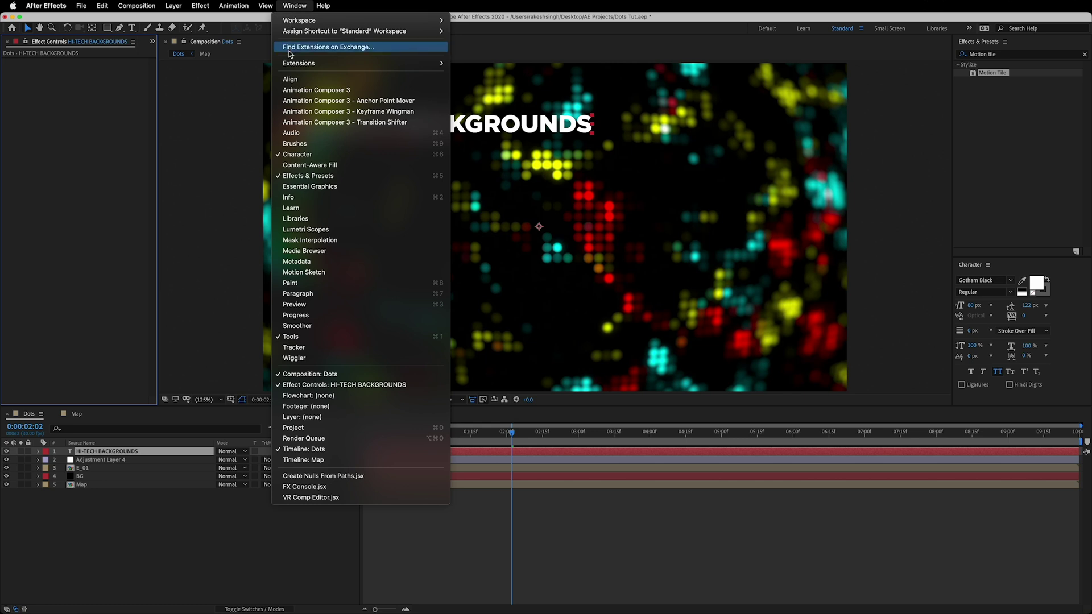
pyautogui.click(292, 80)
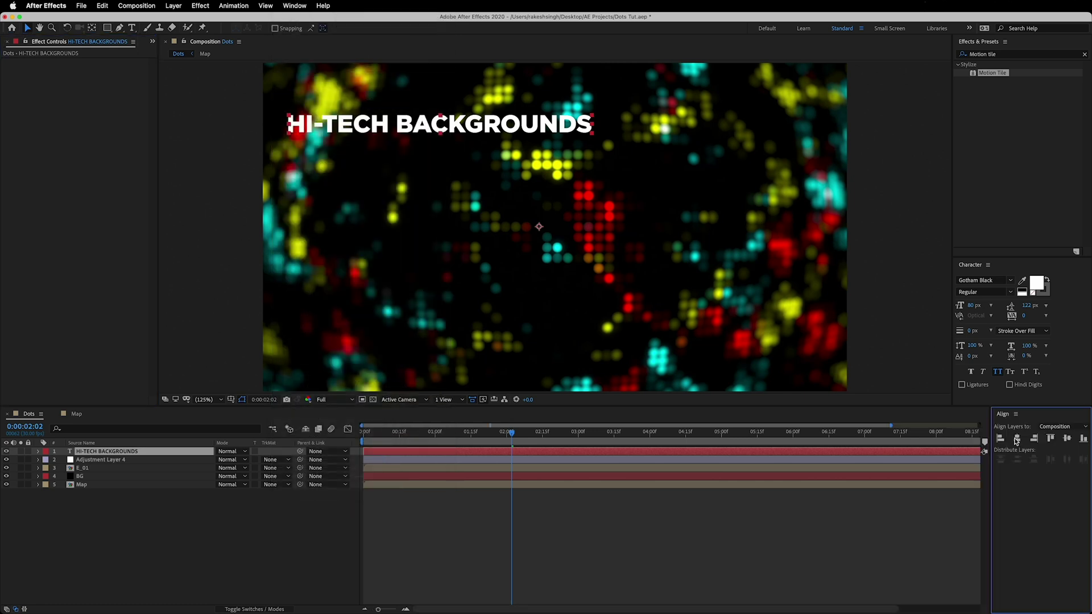
pyautogui.click(1017, 439)
pyautogui.click(1067, 439)
pyautogui.click(227, 538)
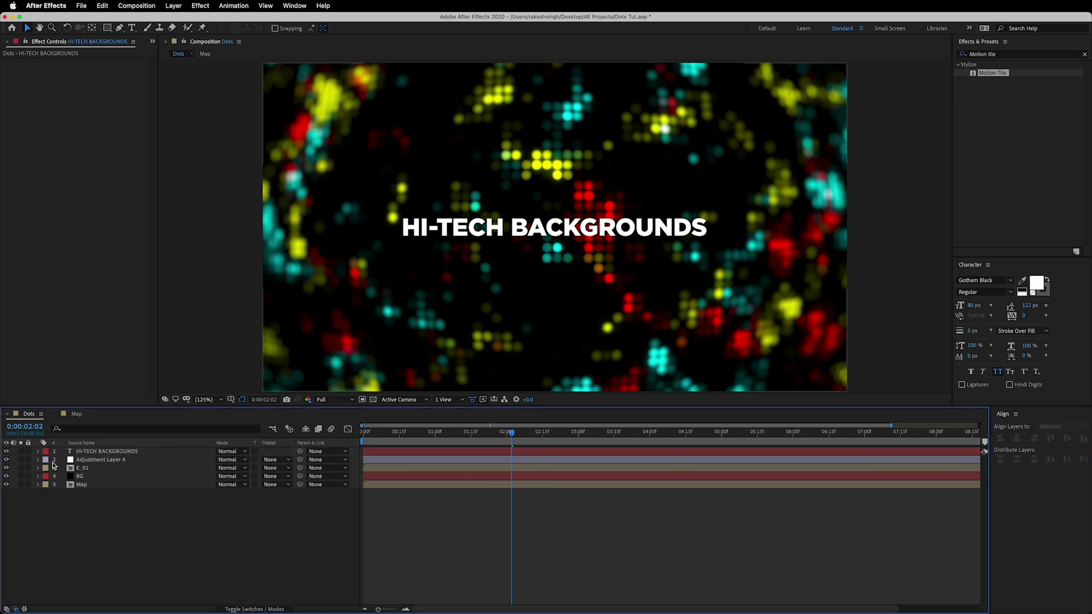
# Step: Add an Opacity text animator to the HI-TECH BACKGROUNDS layer and set its opacity to 0%
pyautogui.click(38, 452)
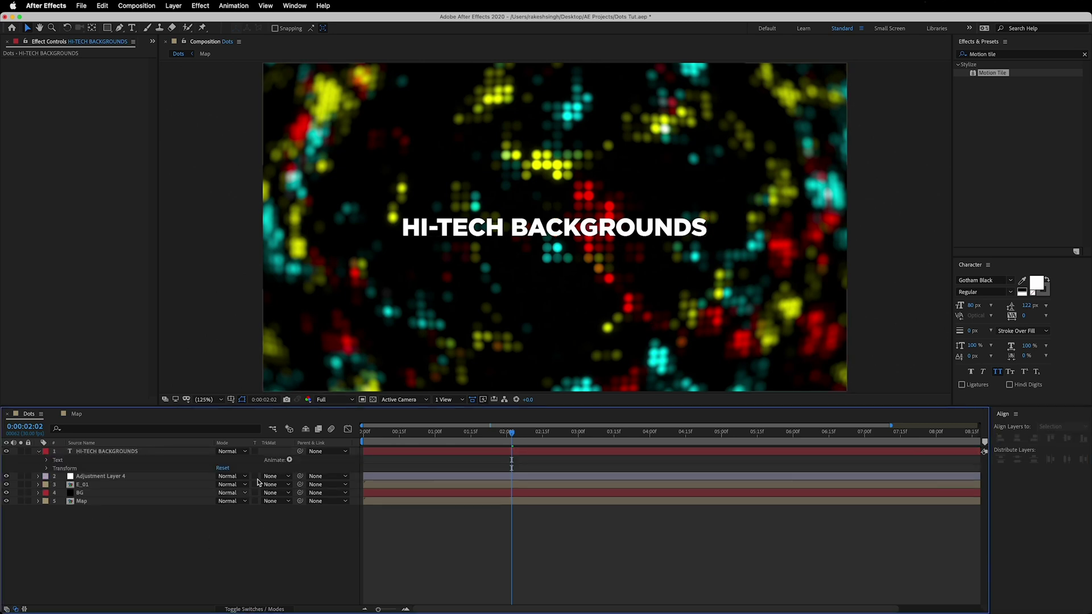
pyautogui.click(289, 460)
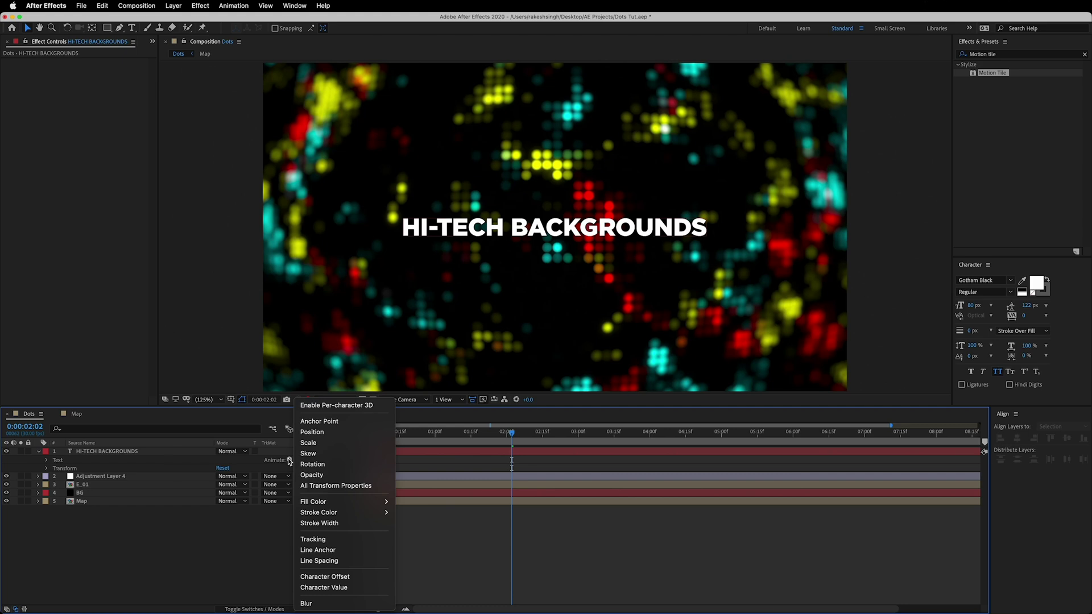
pyautogui.click(320, 475)
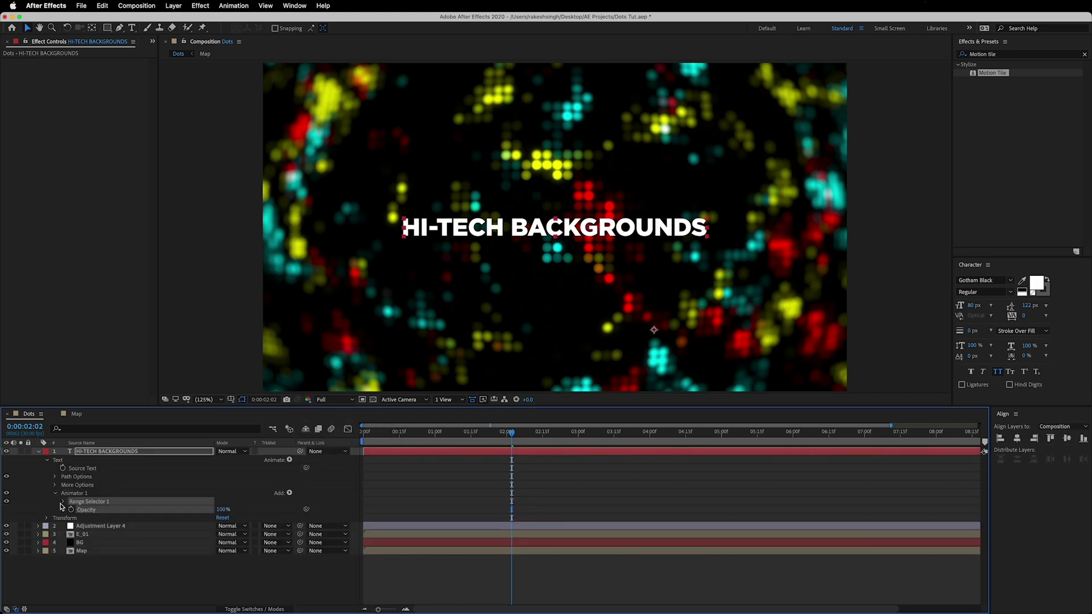
pyautogui.click(62, 503)
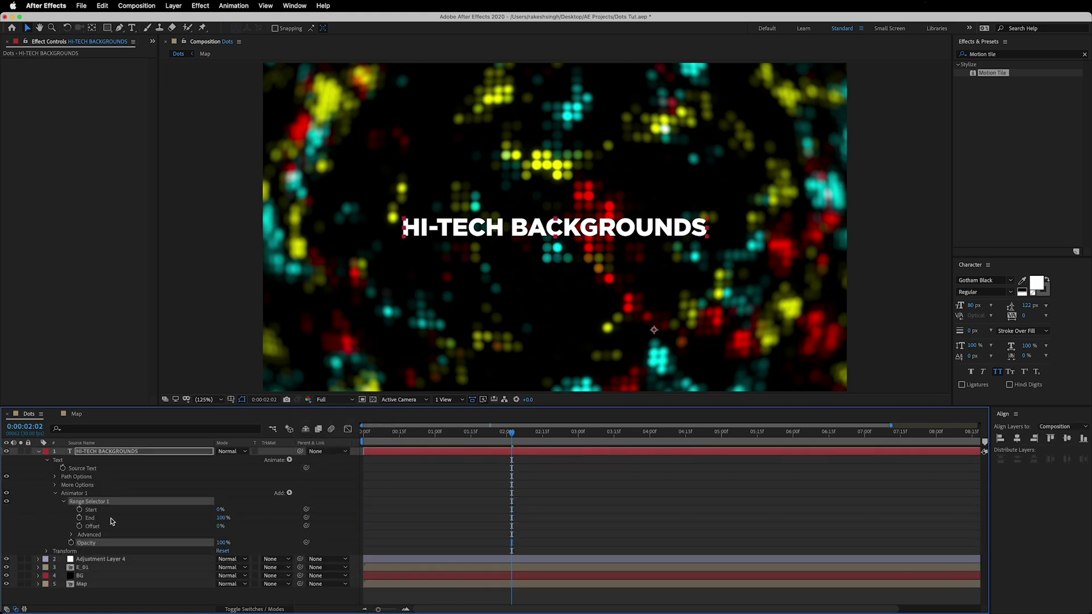
pyautogui.click(228, 541)
pyautogui.write('0')
pyautogui.press('Return')
# Step: Animate the Range Selector's Offset from 0% at the composition start to 100% at 2 seconds
pyautogui.press('Home')
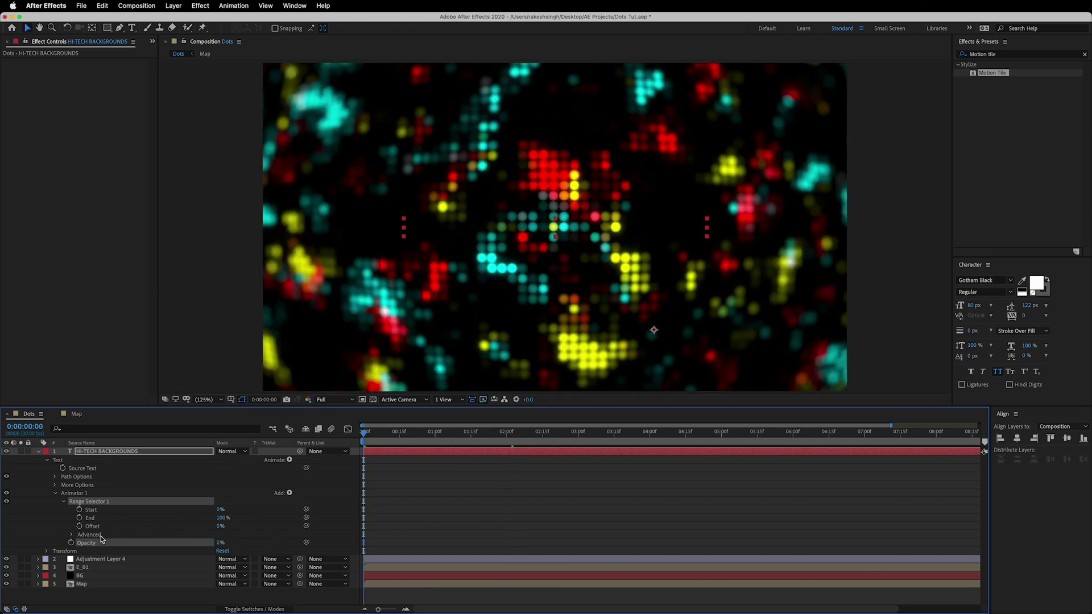
pyautogui.click(79, 526)
pyautogui.moveTo(421, 441); pyautogui.dragTo(507, 442)
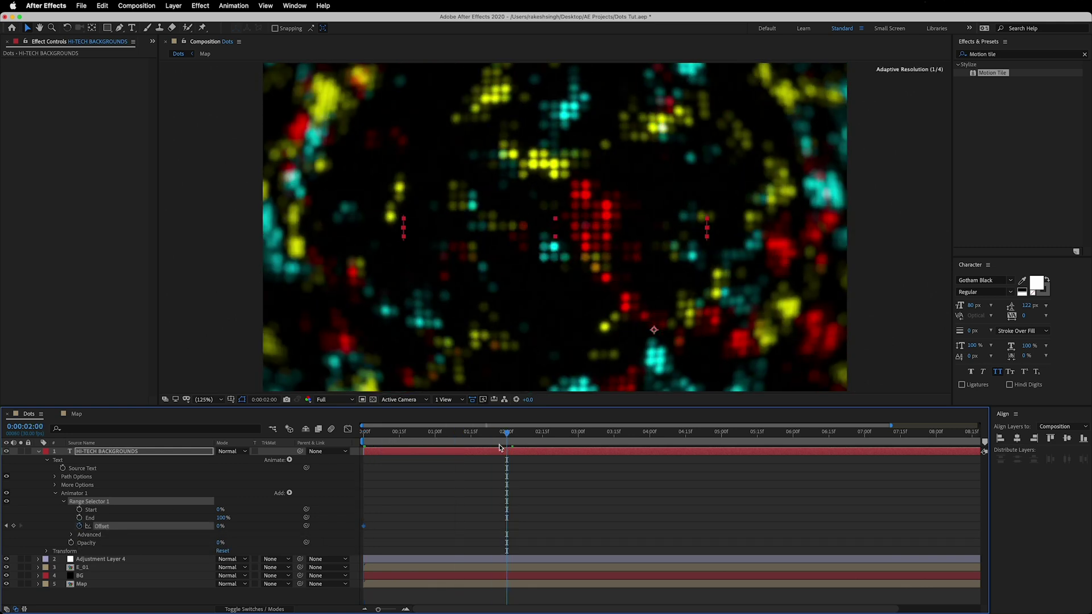
pyautogui.moveTo(222, 526); pyautogui.dragTo(285, 521)
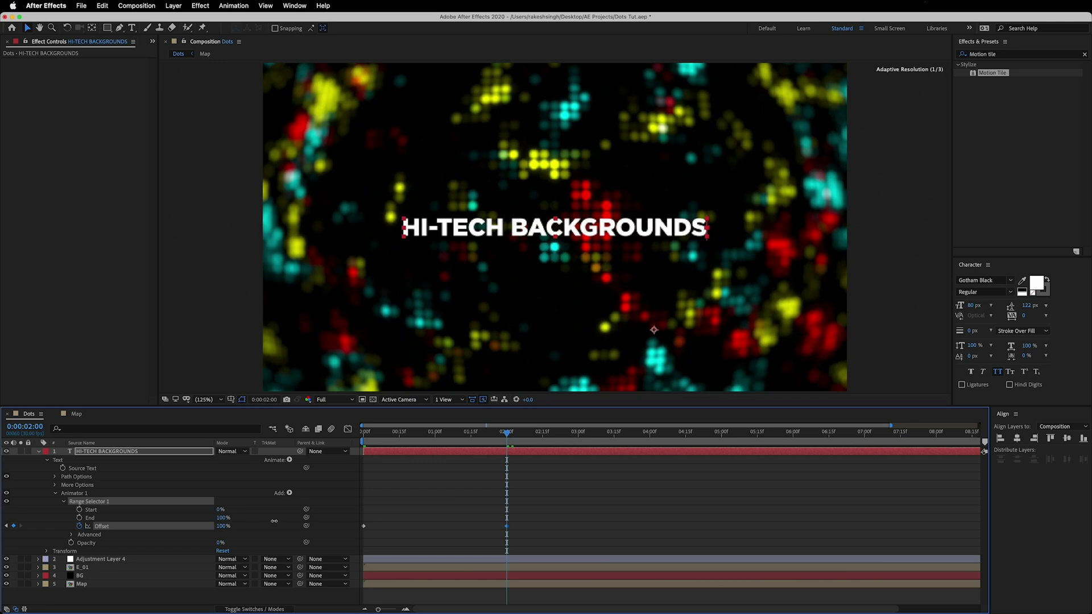
# Step: Turn on Randomize Order in the Range Selector's advanced options
pyautogui.click(72, 535)
pyautogui.scroll(-3, 983, 544)
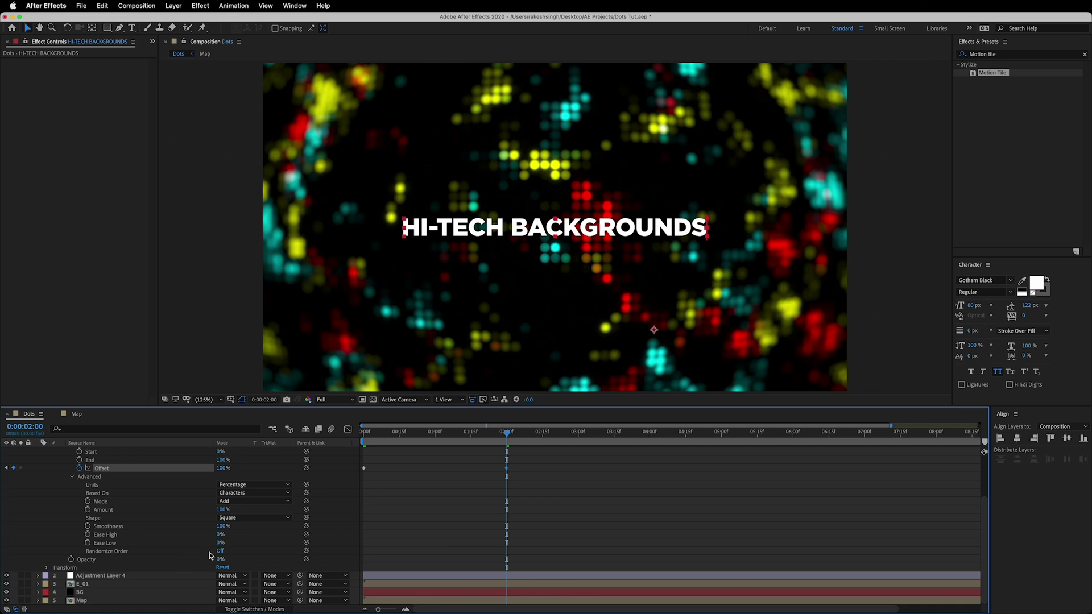
pyautogui.click(220, 551)
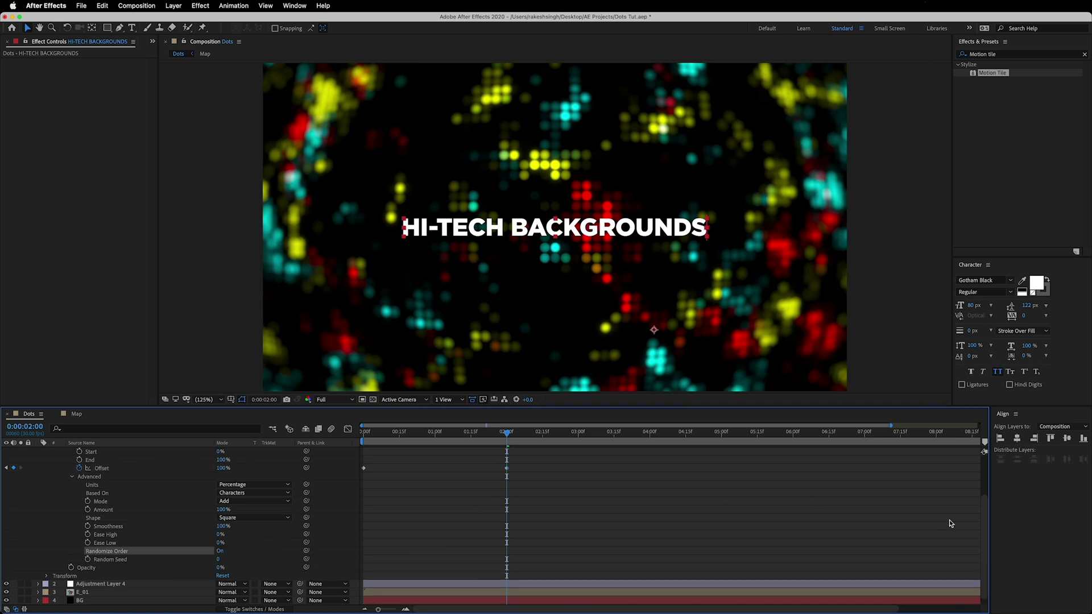
# Step: Add a Blur property to the HI-TECH BACKGROUNDS text animator, edit its amount, check the reveal and collapse the layer
pyautogui.scroll(2, 768, 500)
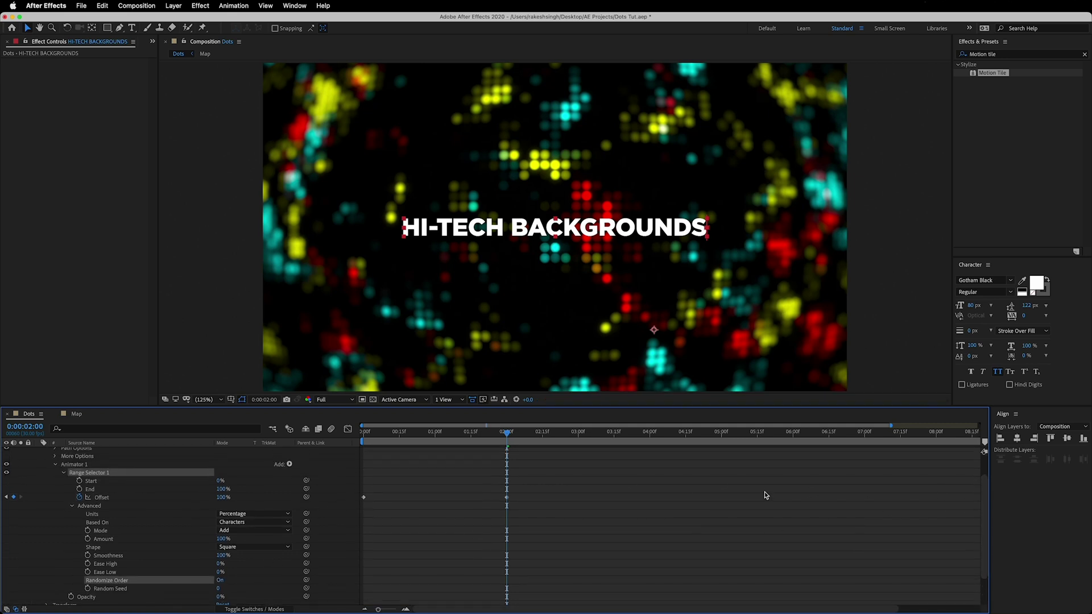
pyautogui.click(289, 465)
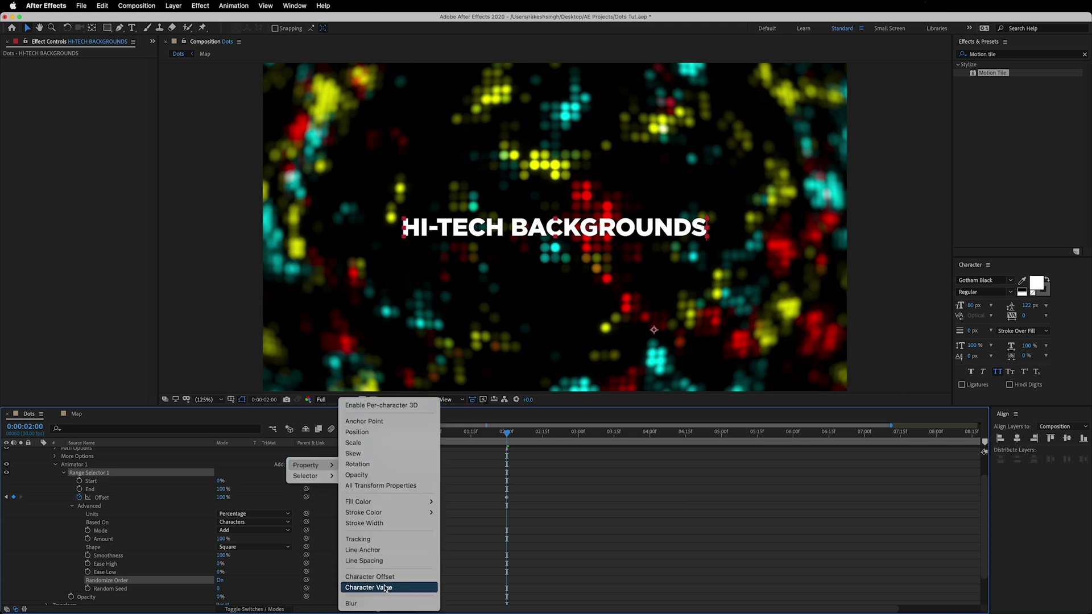
pyautogui.click(375, 603)
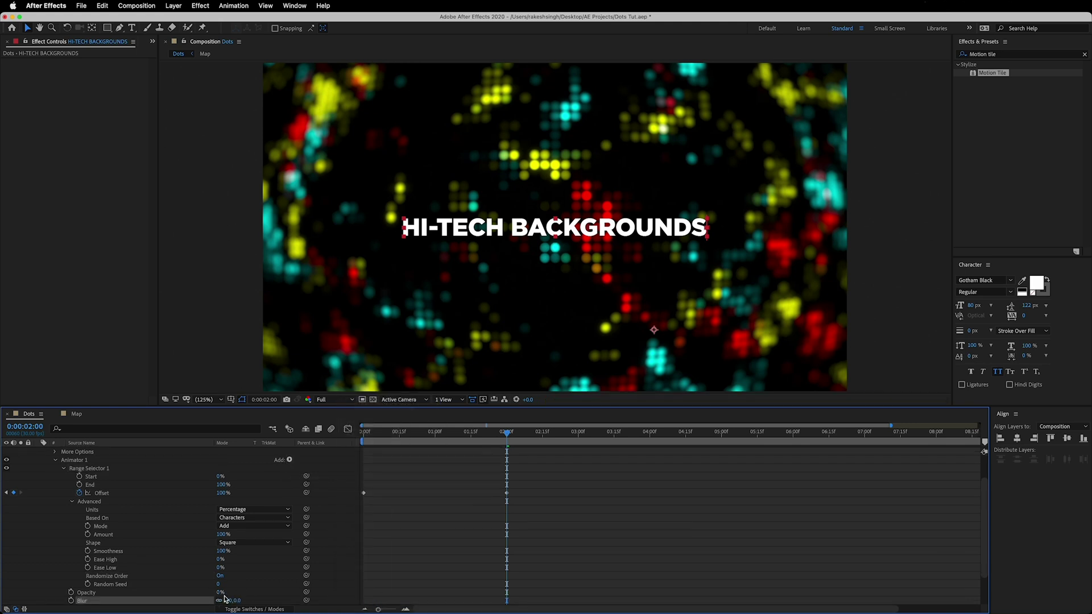
pyautogui.click(236, 602)
pyautogui.press('Return')
pyautogui.moveTo(506, 434); pyautogui.dragTo(414, 435)
pyautogui.scroll(2, 102, 536)
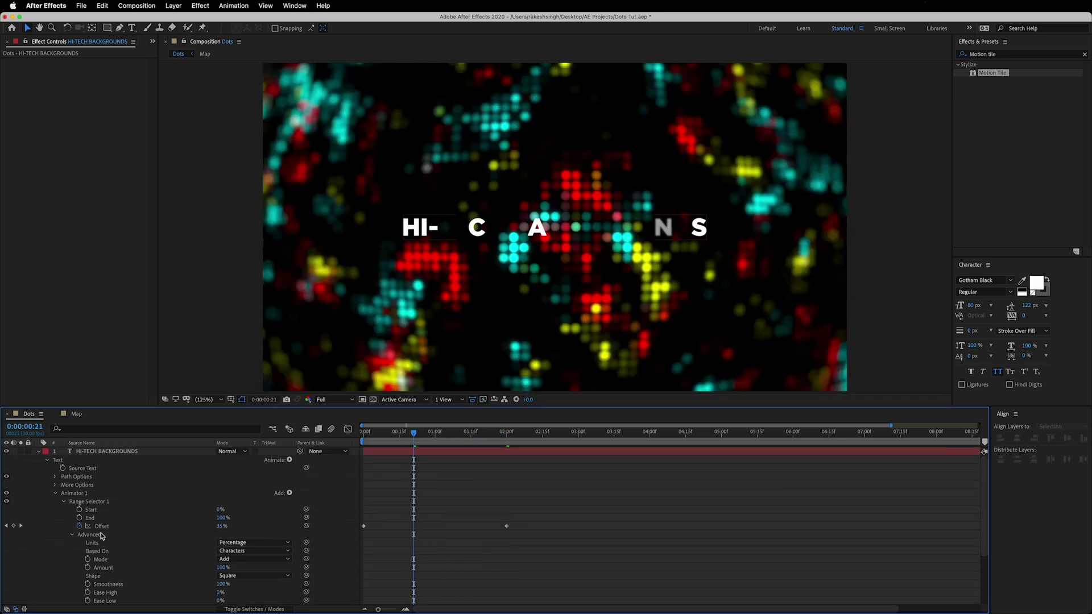
pyautogui.click(40, 452)
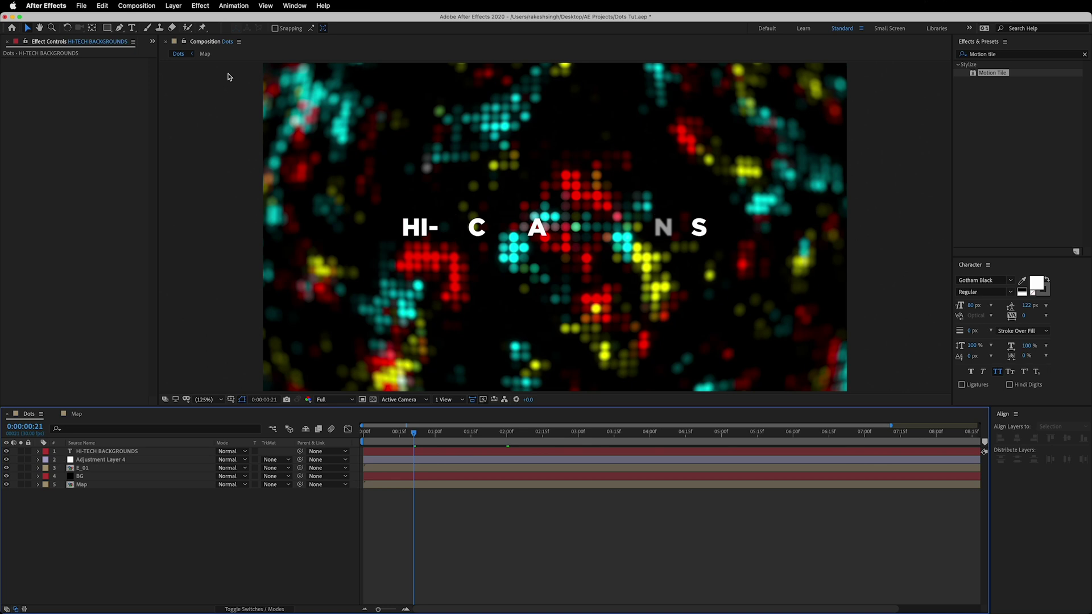
# Step: Draw an outlined rectangle about 1096 by 133 px around the title and centre it in the composition
pyautogui.click(107, 28)
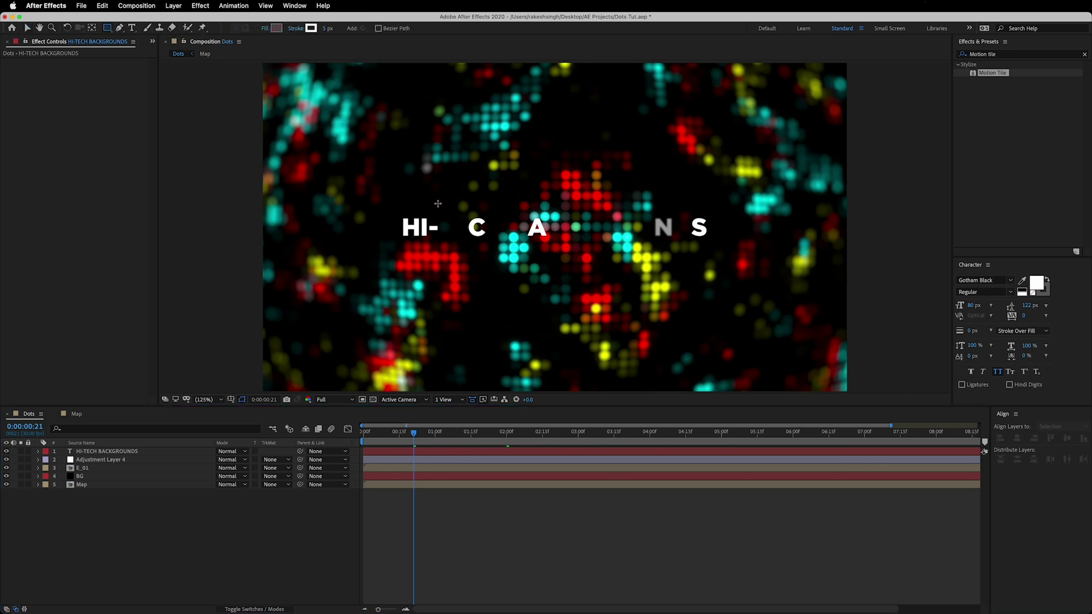
pyautogui.moveTo(391, 207)
pyautogui.mouseDown()
pyautogui.moveTo(442, 241)
pyautogui.moveTo(723, 246)
pyautogui.mouseUp()
pyautogui.click(1061, 448)
pyautogui.click(1066, 438)
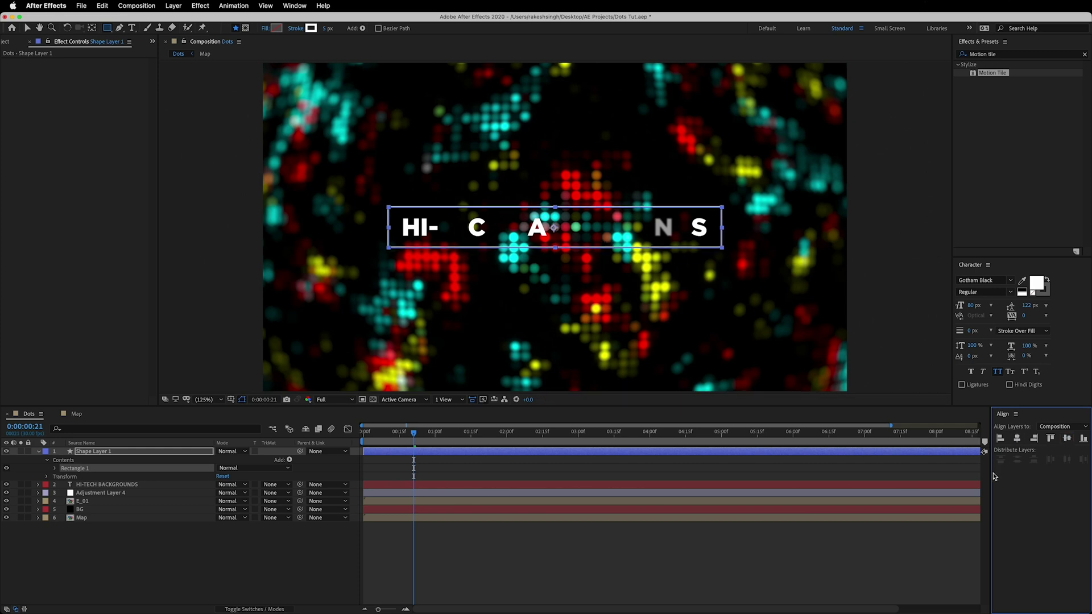
pyautogui.moveTo(988, 477); pyautogui.dragTo(952, 478)
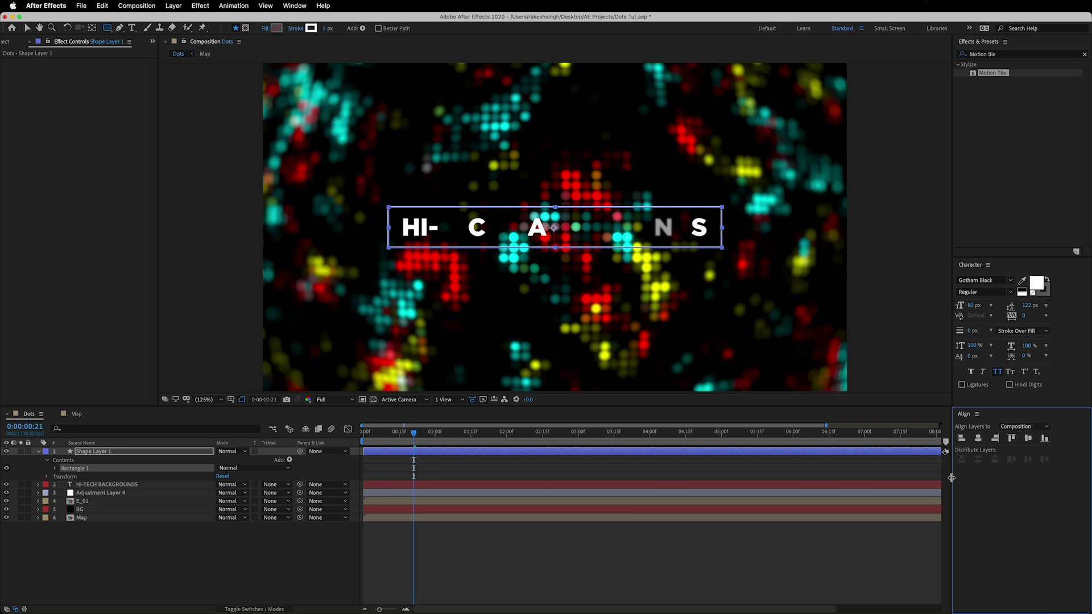
pyautogui.click(124, 563)
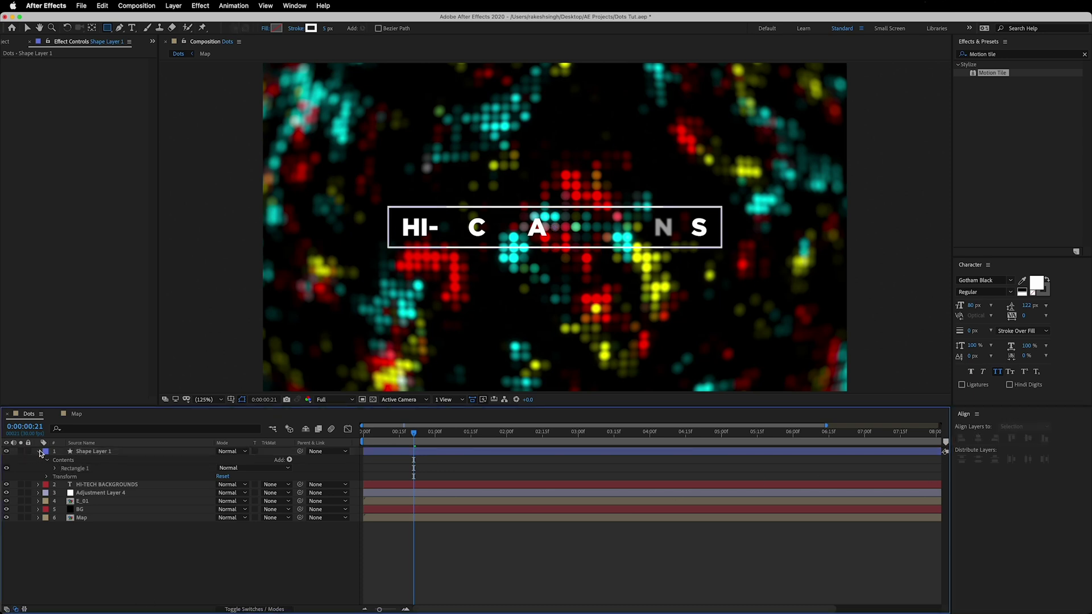
pyautogui.click(40, 452)
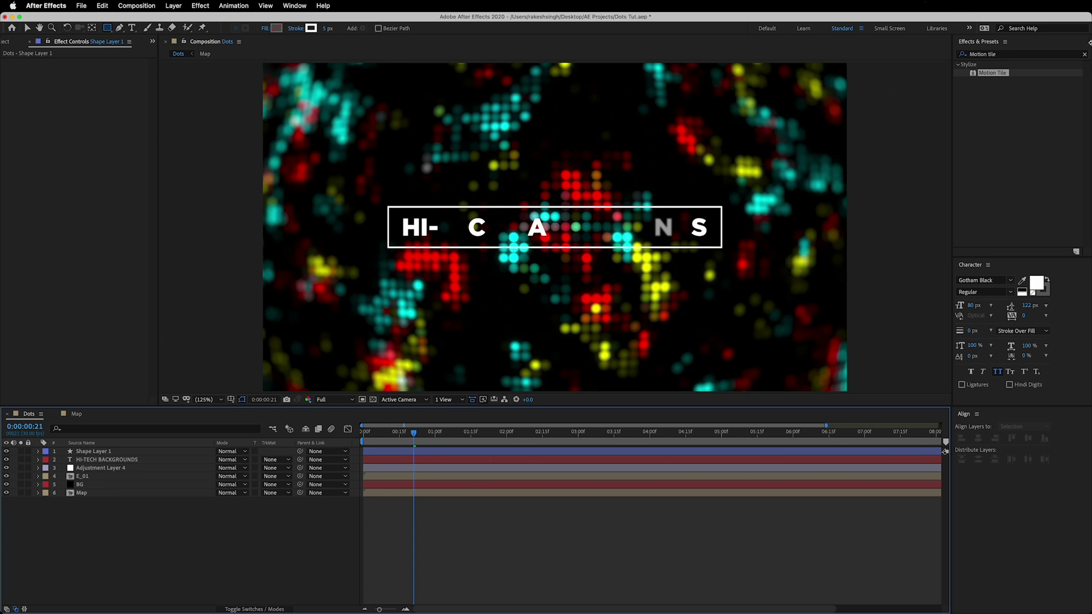
# Step: Apply Optics Compensation to Adjustment Layer 4 and turn on Reverse Lens Distortion
pyautogui.click(1010, 52)
pyautogui.write('optic')
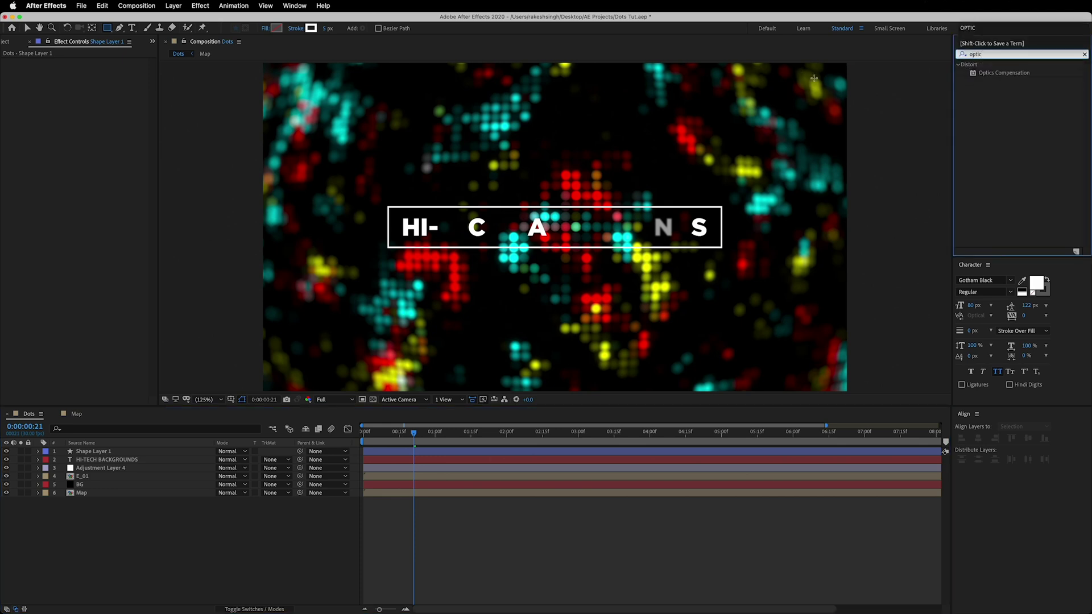
pyautogui.moveTo(988, 78); pyautogui.dragTo(137, 469)
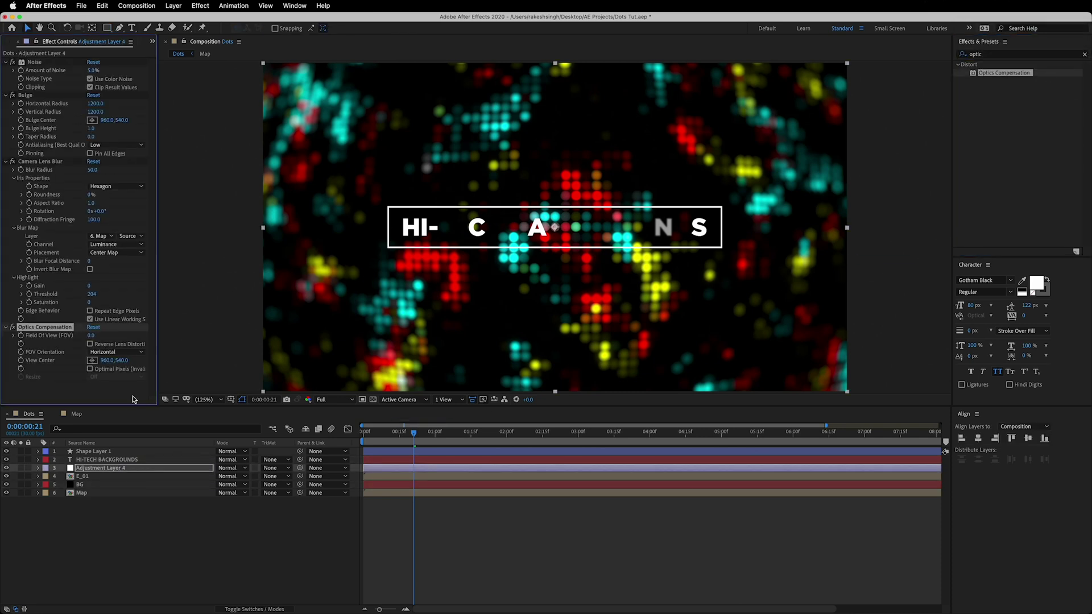
pyautogui.click(126, 560)
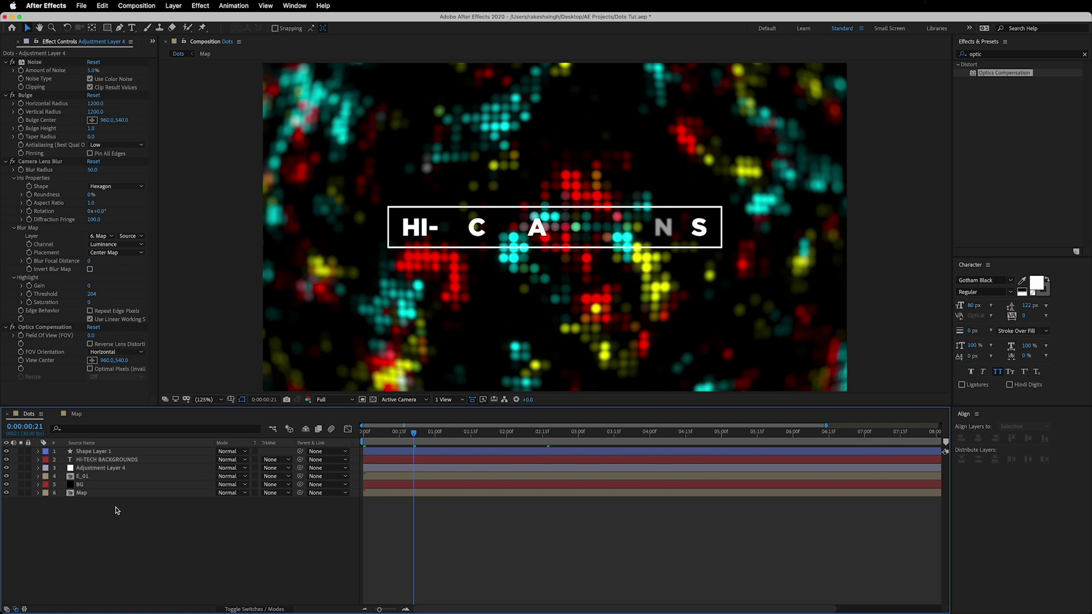
pyautogui.click(129, 468)
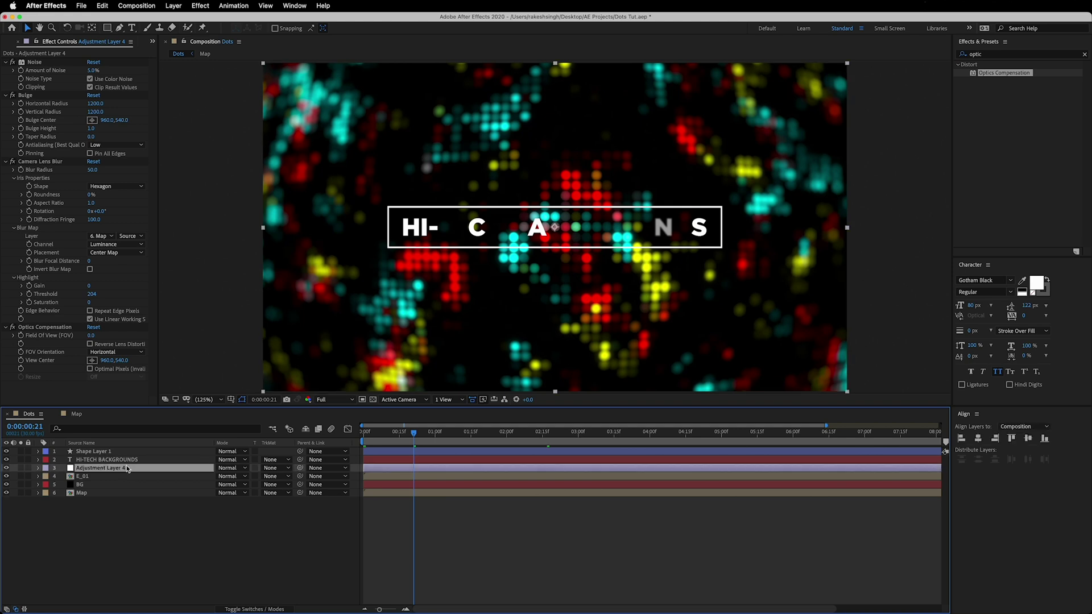
pyautogui.click(90, 344)
# Step: Animate the Optics Compensation Field of View from 180 at the composition start to 0 at 2 seconds
pyautogui.moveTo(425, 432); pyautogui.dragTo(507, 452)
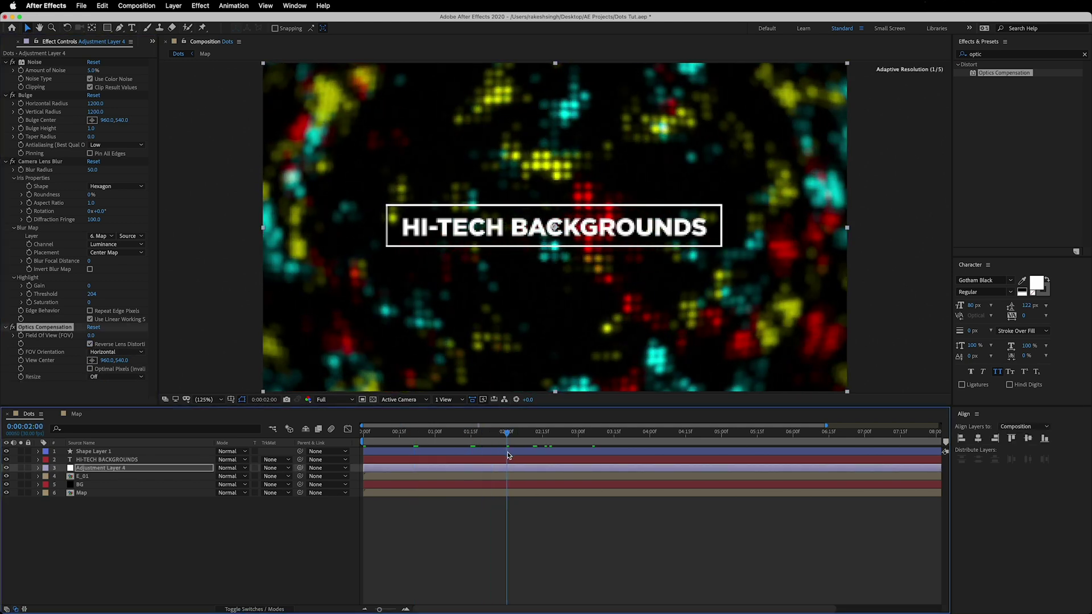
pyautogui.click(23, 339)
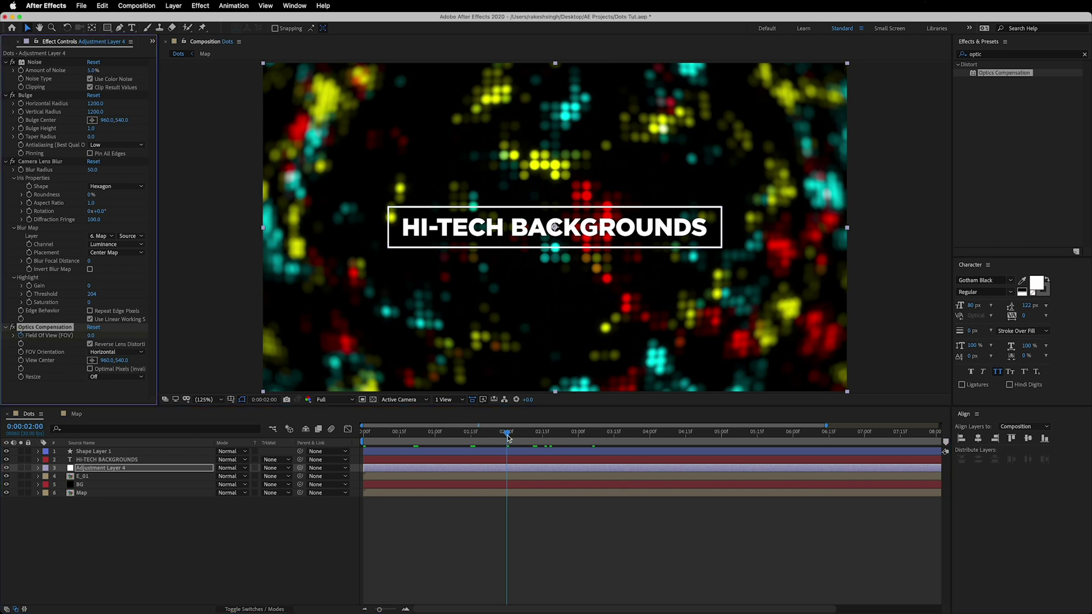
pyautogui.moveTo(508, 437); pyautogui.dragTo(364, 433)
pyautogui.click(91, 335)
pyautogui.write('18')
pyautogui.press('Return')
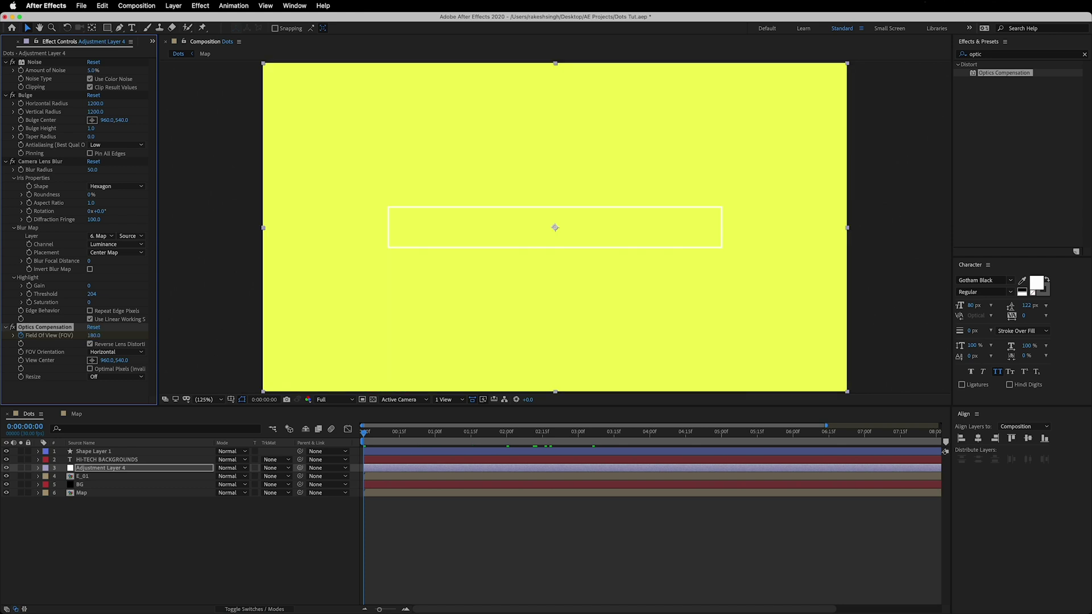
pyautogui.press('super+z')
pyautogui.moveTo(435, 434); pyautogui.dragTo(555, 433)
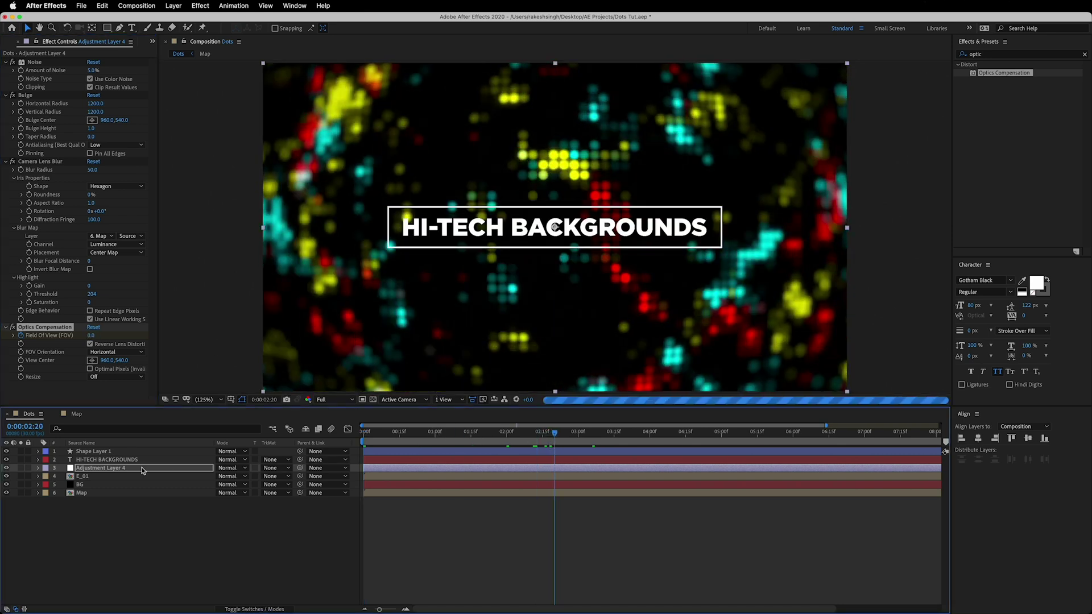
# Step: Rename Shape Layer 1 as Border
pyautogui.click(118, 453)
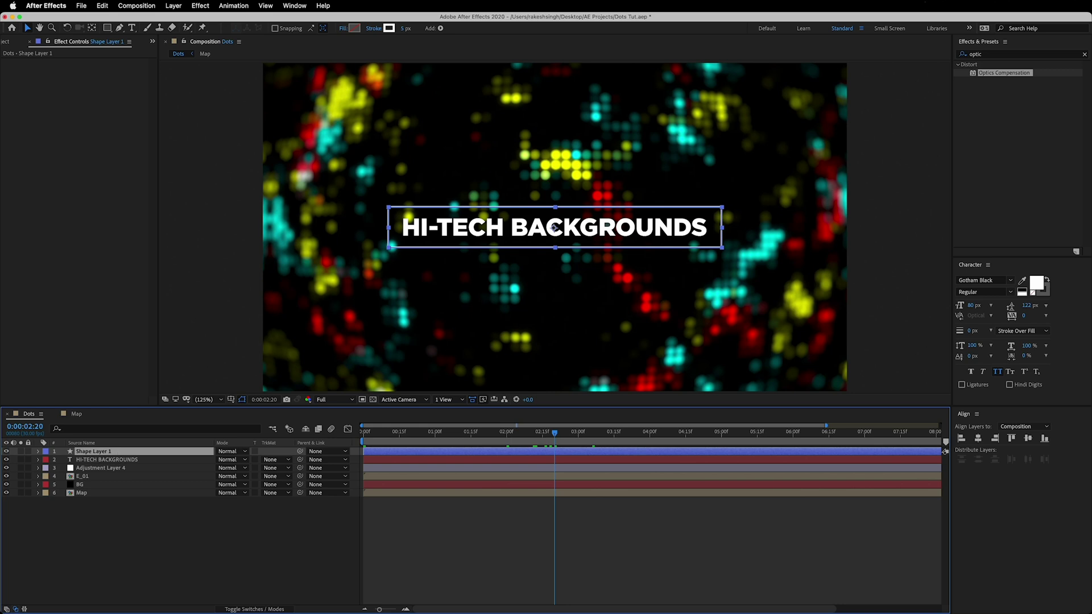
pyautogui.press('Return')
pyautogui.write('BNo')
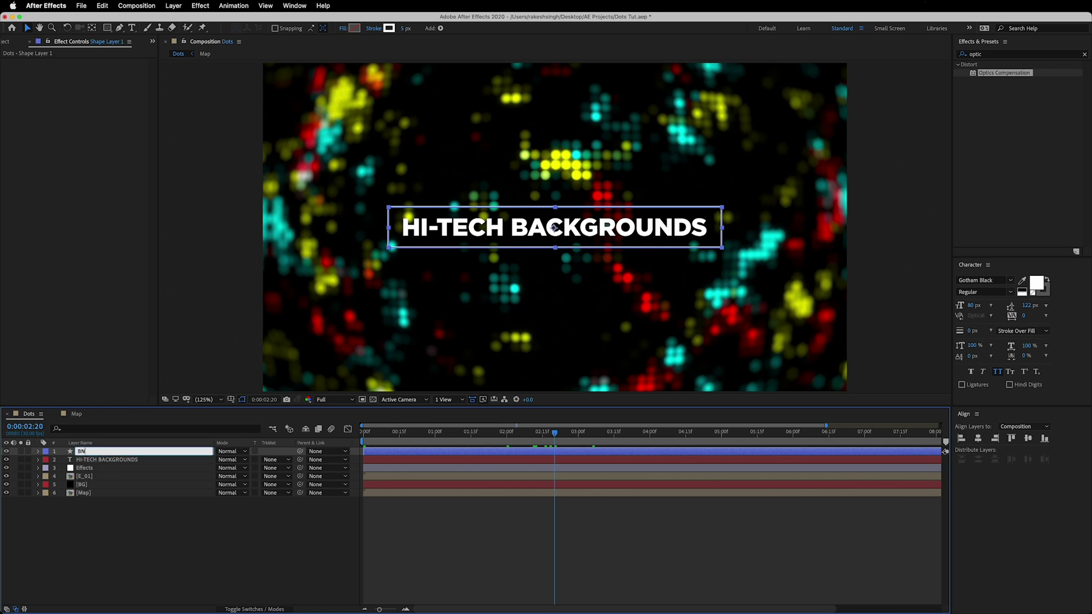
pyautogui.write('der')
pyautogui.press('Return')
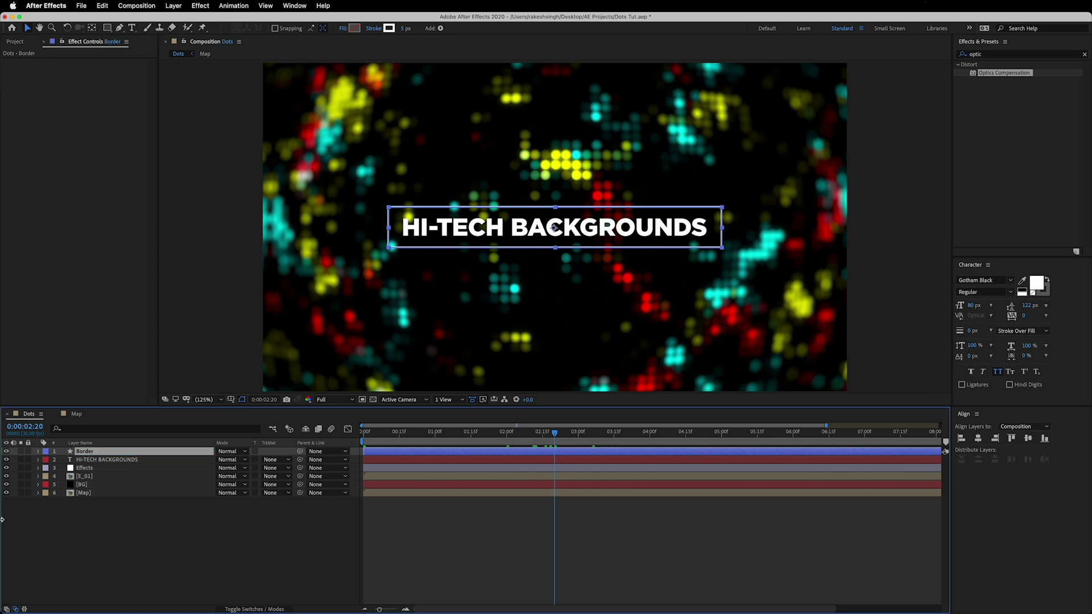
# Step: Add Trim Paths to the Border layer and expand its properties
pyautogui.click(38, 452)
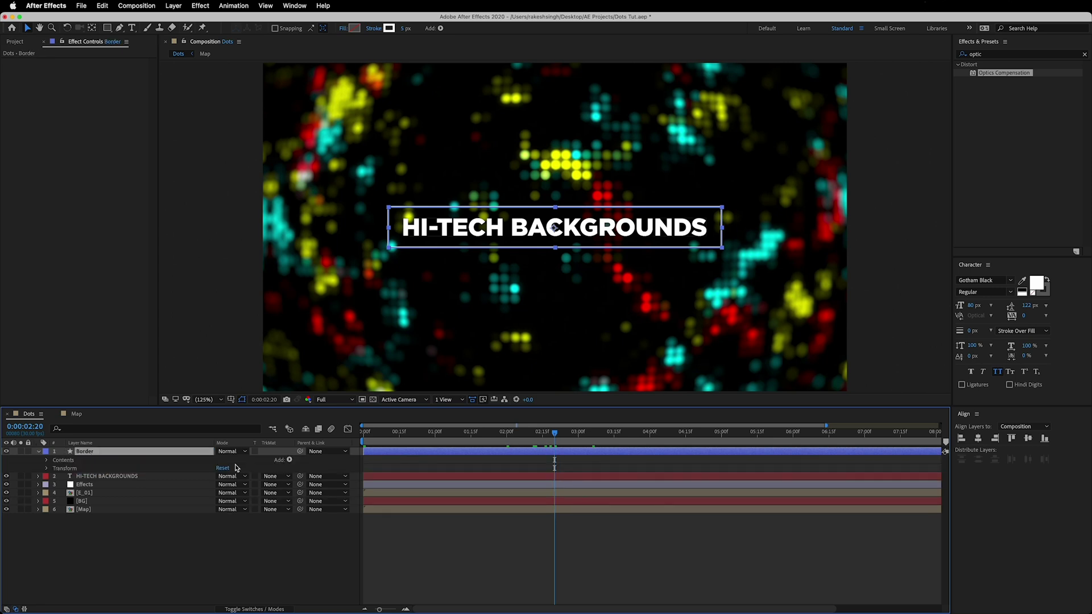
pyautogui.click(291, 461)
pyautogui.click(314, 561)
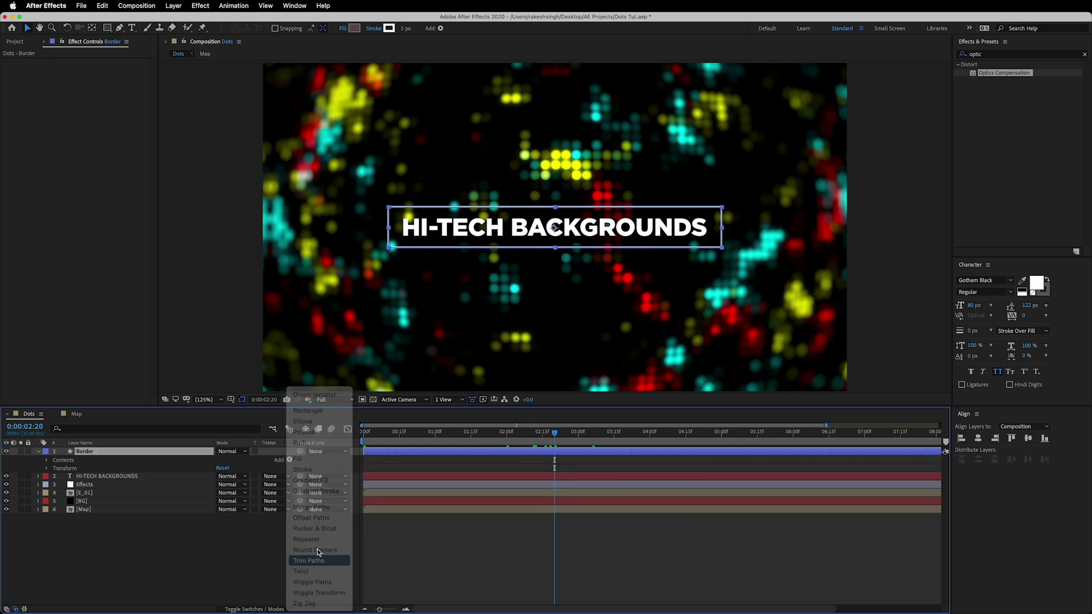
pyautogui.click(56, 477)
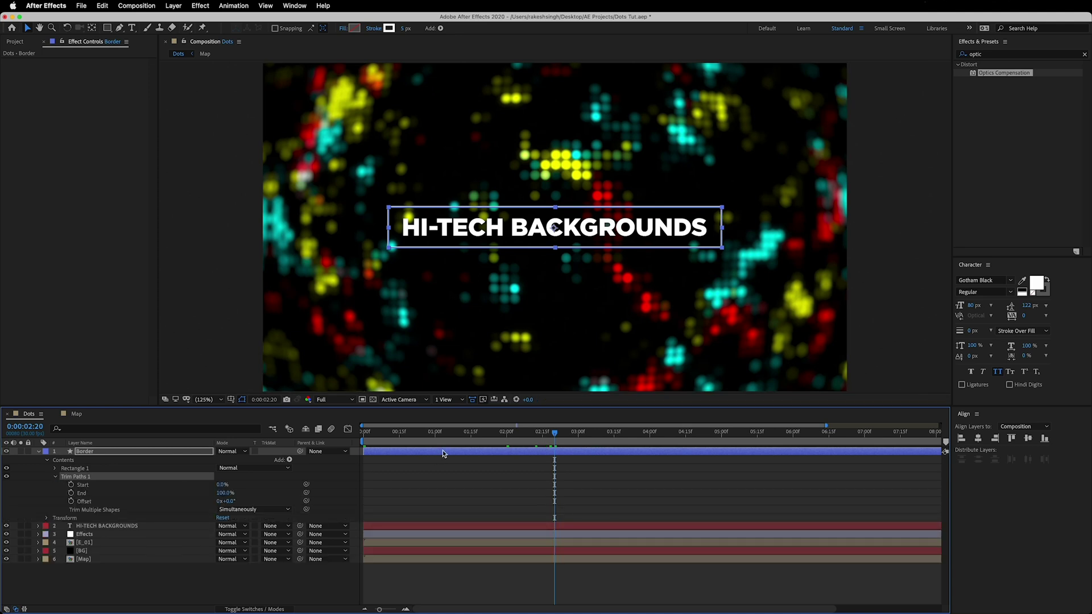
# Step: Animate the Trim Paths End of the Border layer from 0% at the start to 100% at 2 seconds
pyautogui.moveTo(546, 437); pyautogui.dragTo(163, 542)
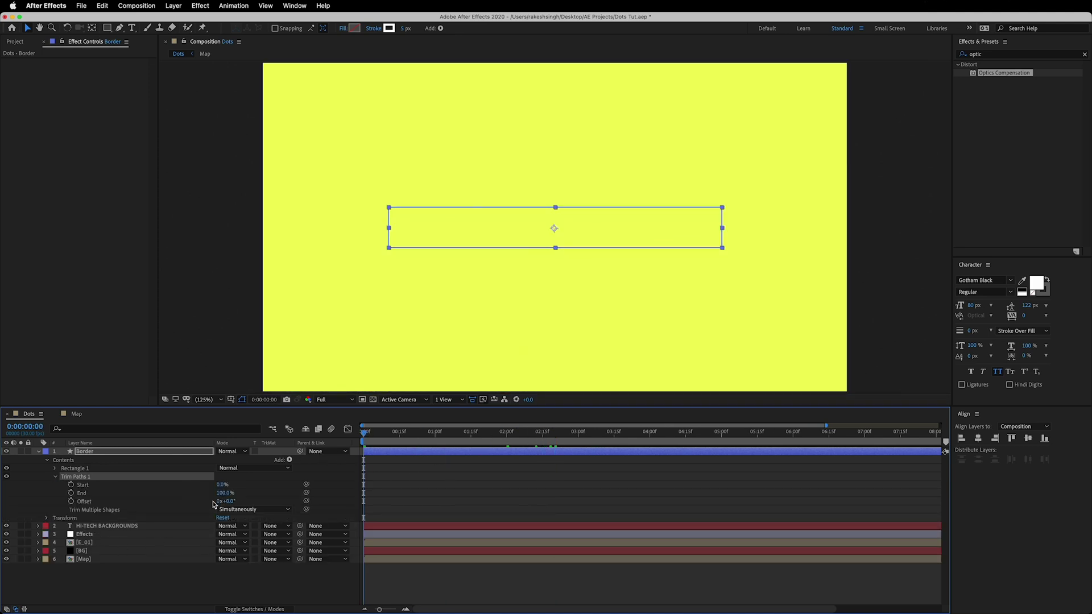
pyautogui.moveTo(225, 493); pyautogui.dragTo(163, 496)
pyautogui.click(71, 494)
pyautogui.moveTo(415, 435); pyautogui.dragTo(507, 441)
pyautogui.moveTo(223, 494); pyautogui.dragTo(322, 495)
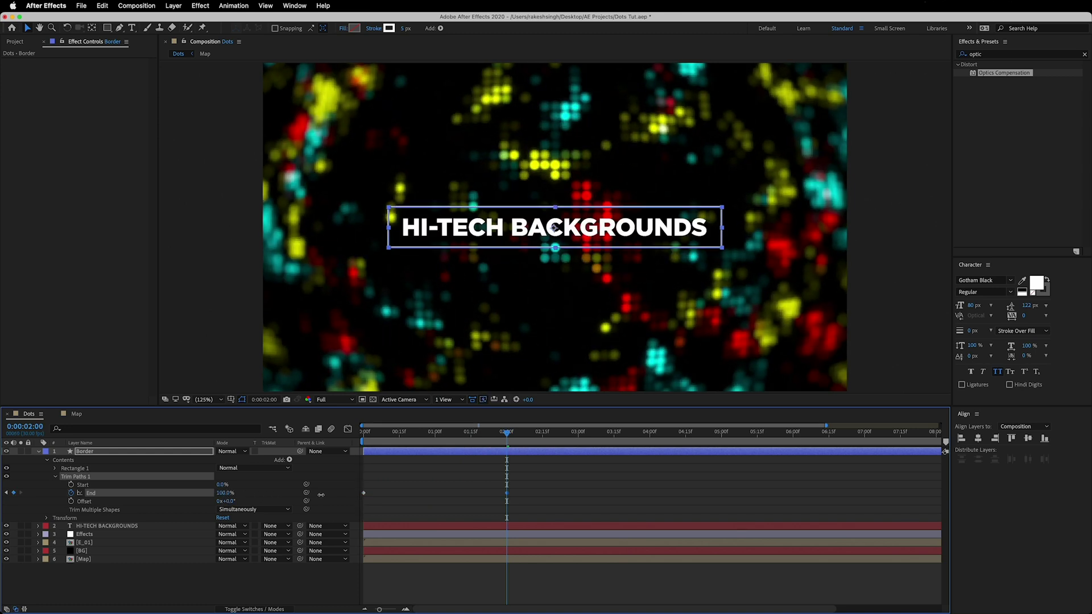
pyautogui.click(522, 500)
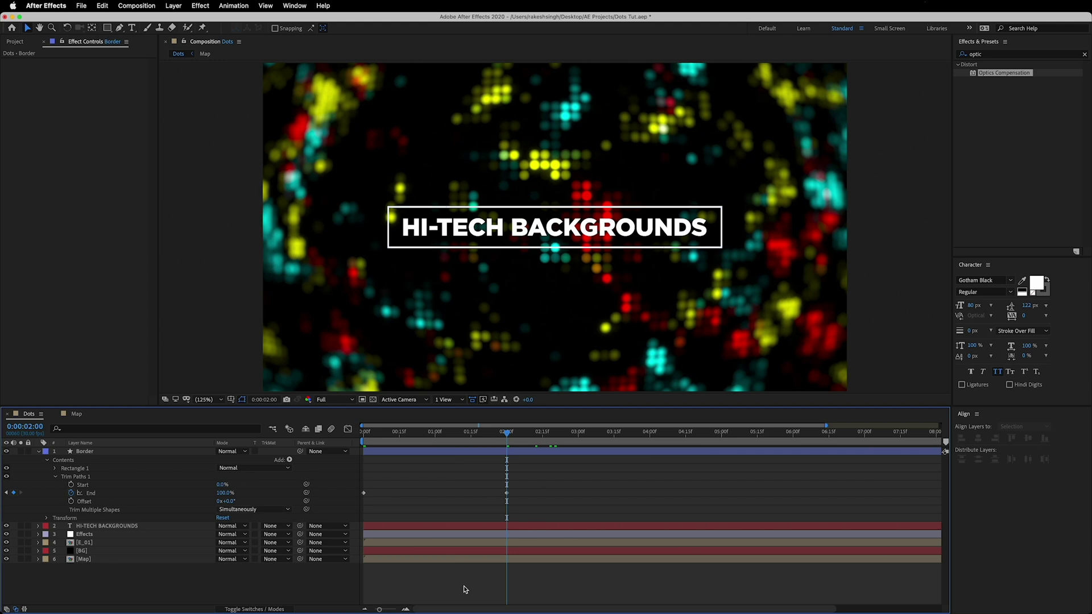
# Step: Ease the Border End, text Offset and Field of View keyframes, extending their ending speed handles to about the middle of the animation
pyautogui.press('u')
pyautogui.moveTo(539, 458); pyautogui.dragTo(360, 521)
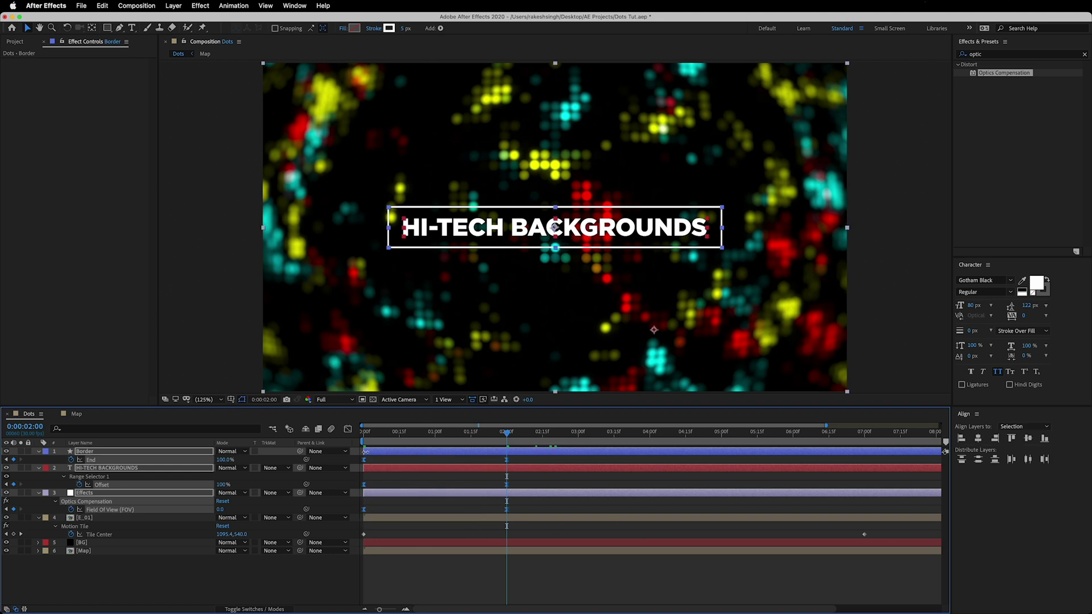
pyautogui.click(348, 429)
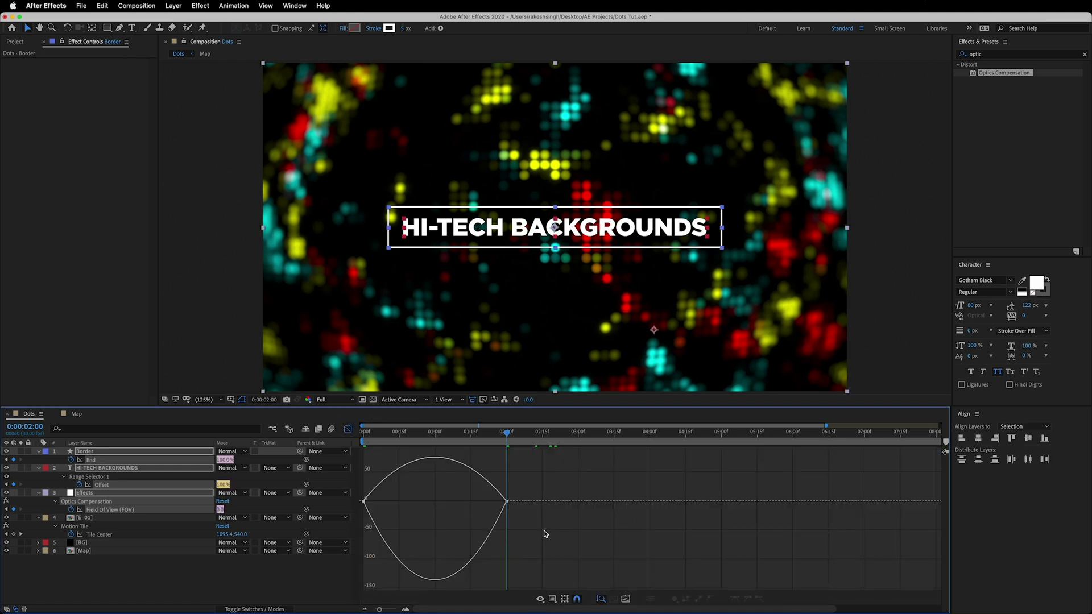
pyautogui.rightClick(583, 550)
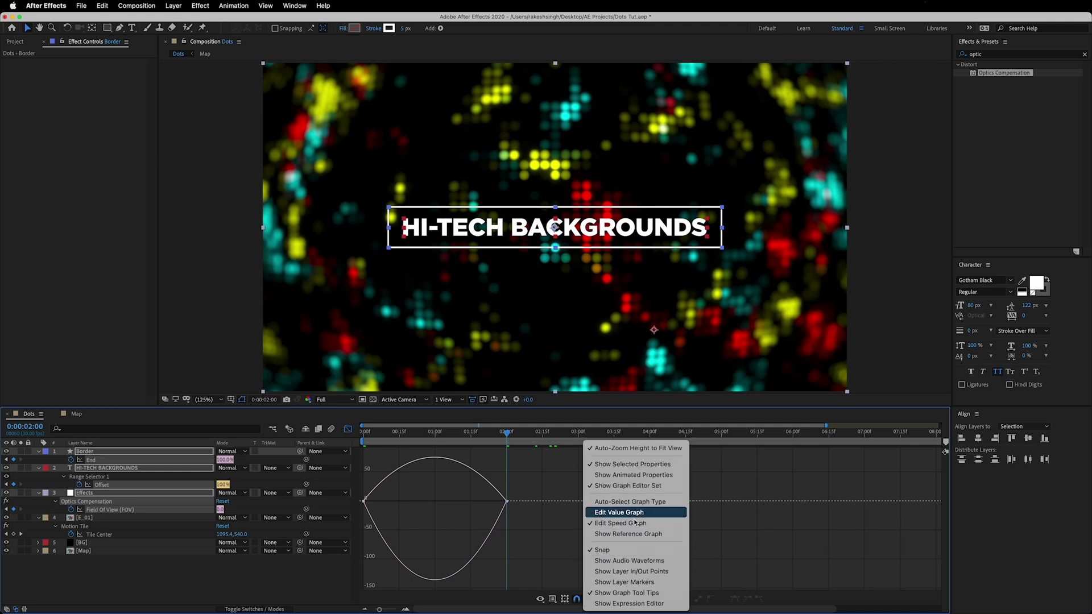
pyautogui.click(470, 520)
pyautogui.press('super+a')
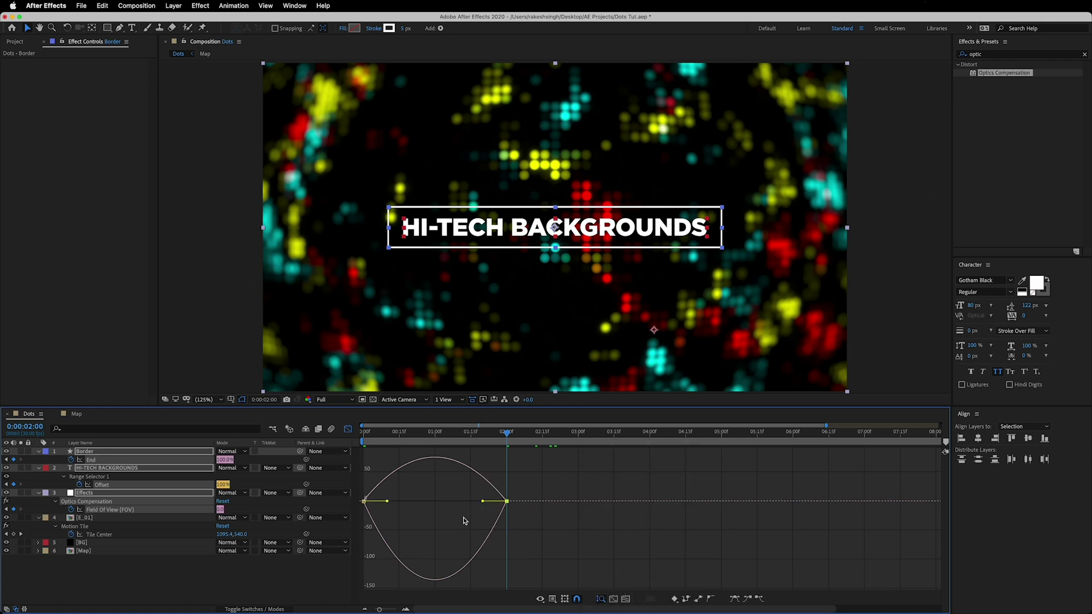
pyautogui.moveTo(485, 504); pyautogui.dragTo(435, 501)
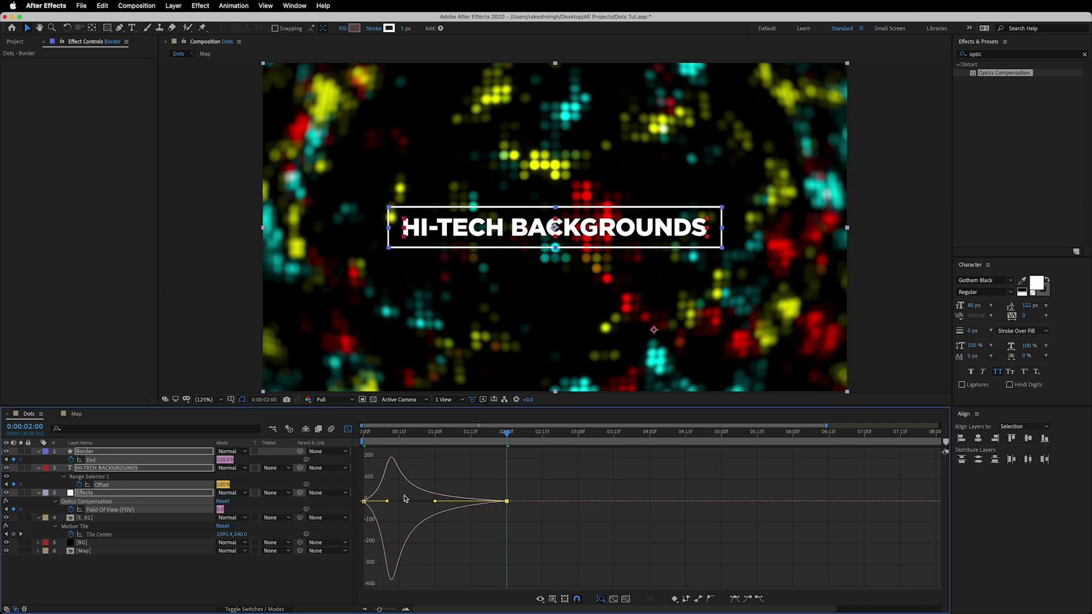
pyautogui.click(348, 430)
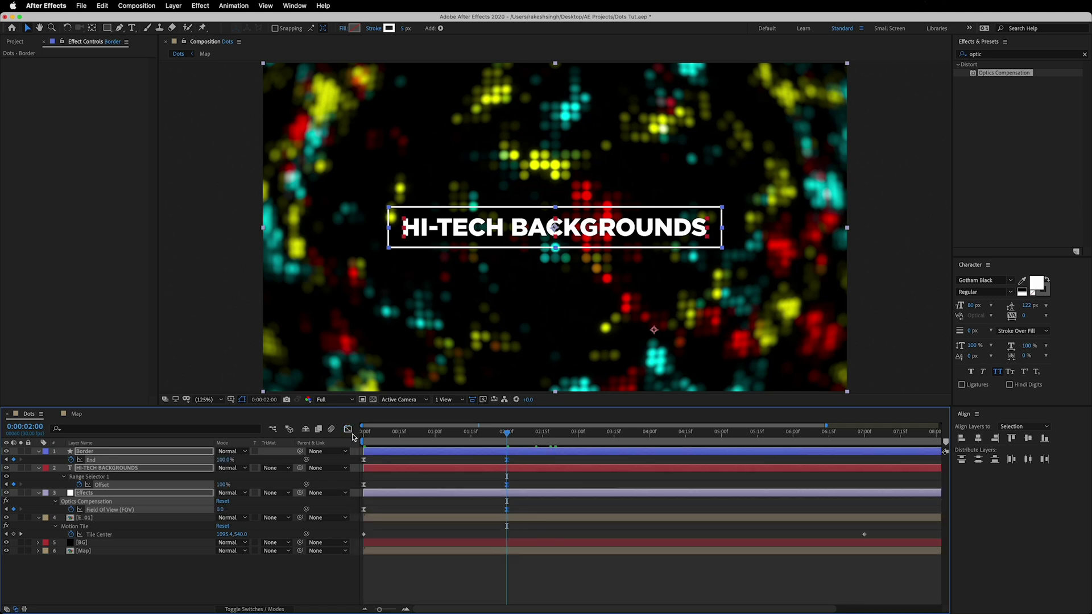
# Step: Collapse the properties of all layers and preview the animation from the composition start
pyautogui.click(324, 575)
pyautogui.press('u')
pyautogui.press('u')
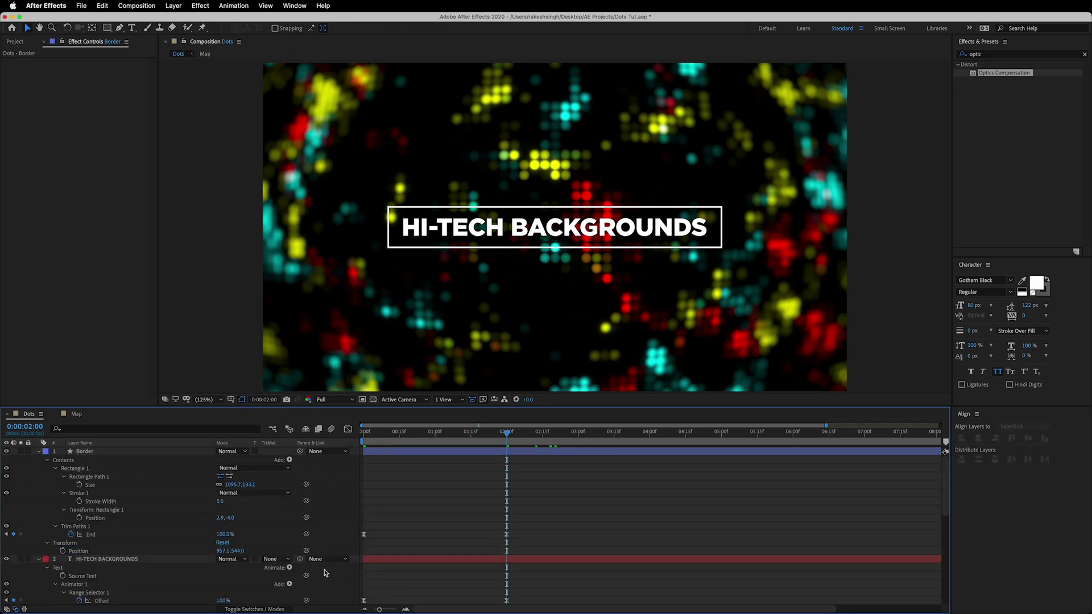
pyautogui.press('u')
pyautogui.press('Home')
pyautogui.press('space')
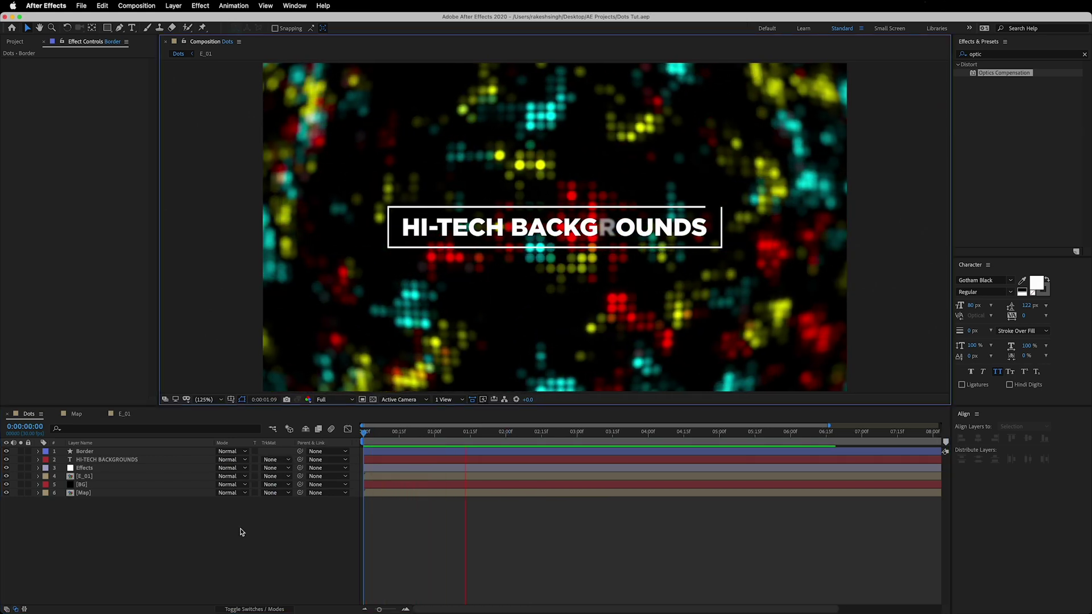
# Step: Extend the Motion Tile animation of the E_01 layer by moving its last Tile Center keyframe to the composition end
pyautogui.moveTo(602, 436); pyautogui.dragTo(511, 433)
pyautogui.click(118, 479)
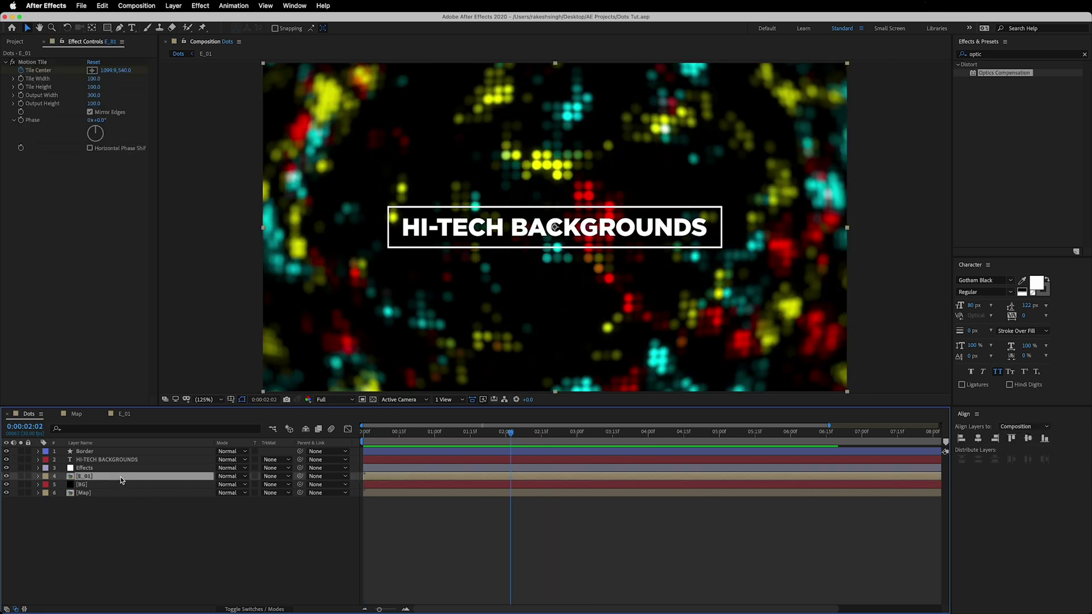
pyautogui.press('u')
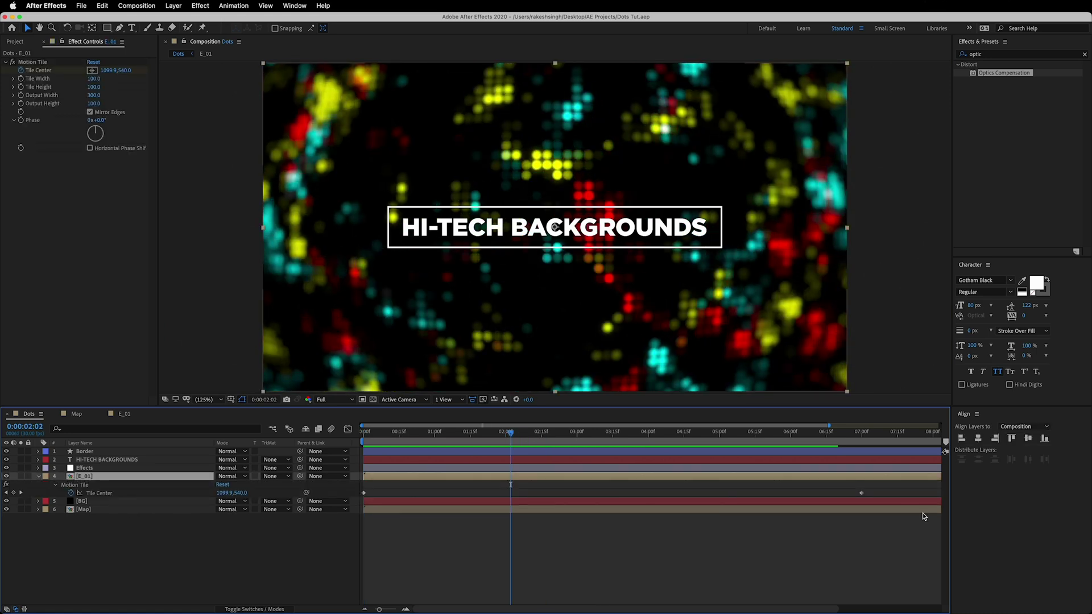
pyautogui.moveTo(379, 609); pyautogui.dragTo(370, 609)
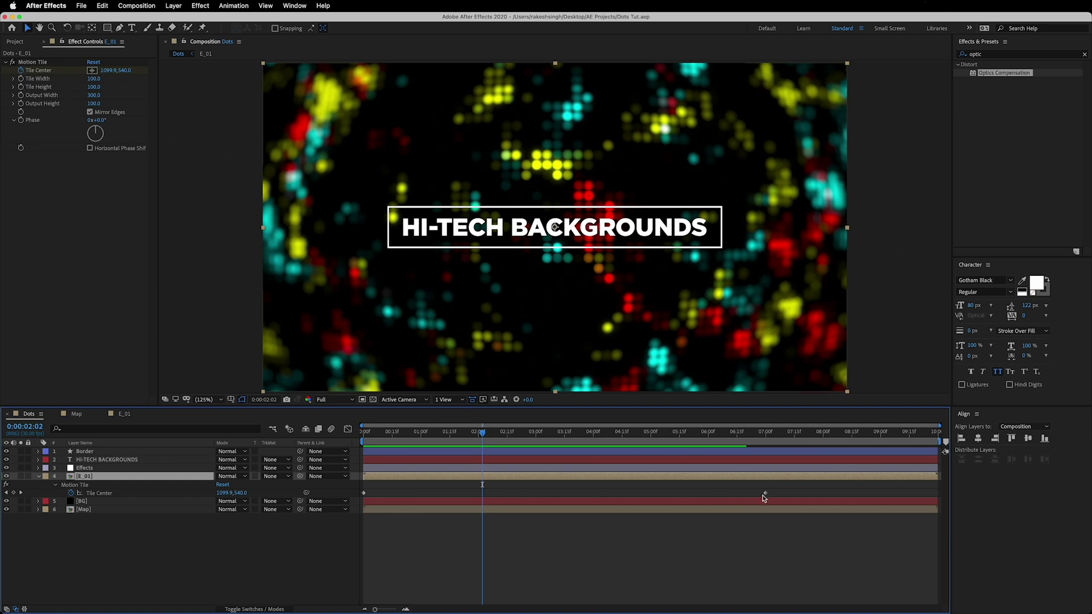
pyautogui.moveTo(766, 495); pyautogui.dragTo(938, 505)
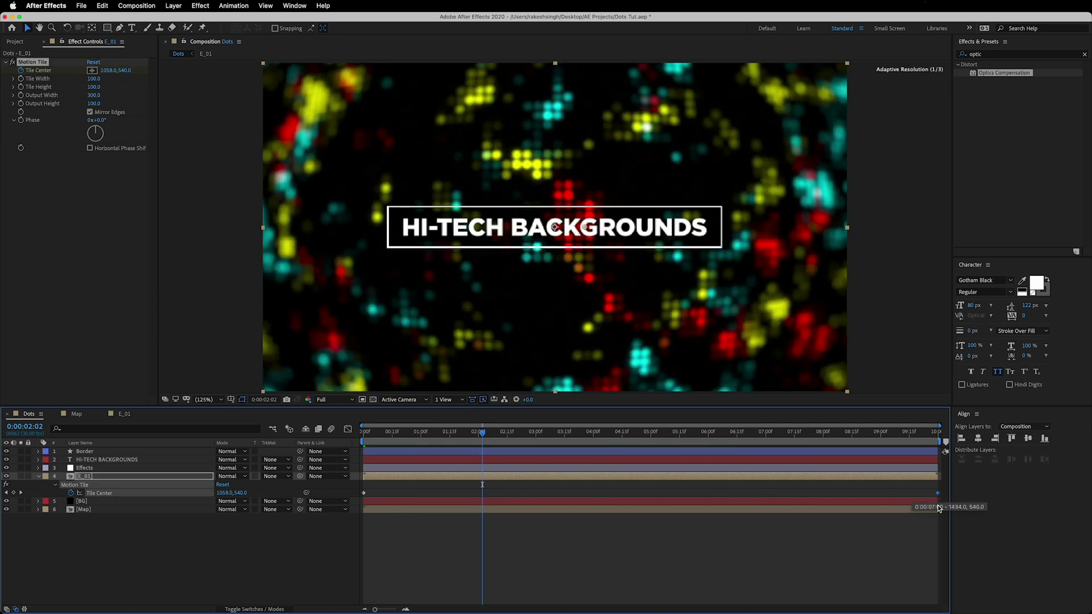
# Step: Reveal the Effects layer's keyframes and convert both Optics Compensation Field of View keyframes back to linear
pyautogui.click(85, 468)
pyautogui.press('u')
pyautogui.moveTo(529, 478); pyautogui.dragTo(354, 494)
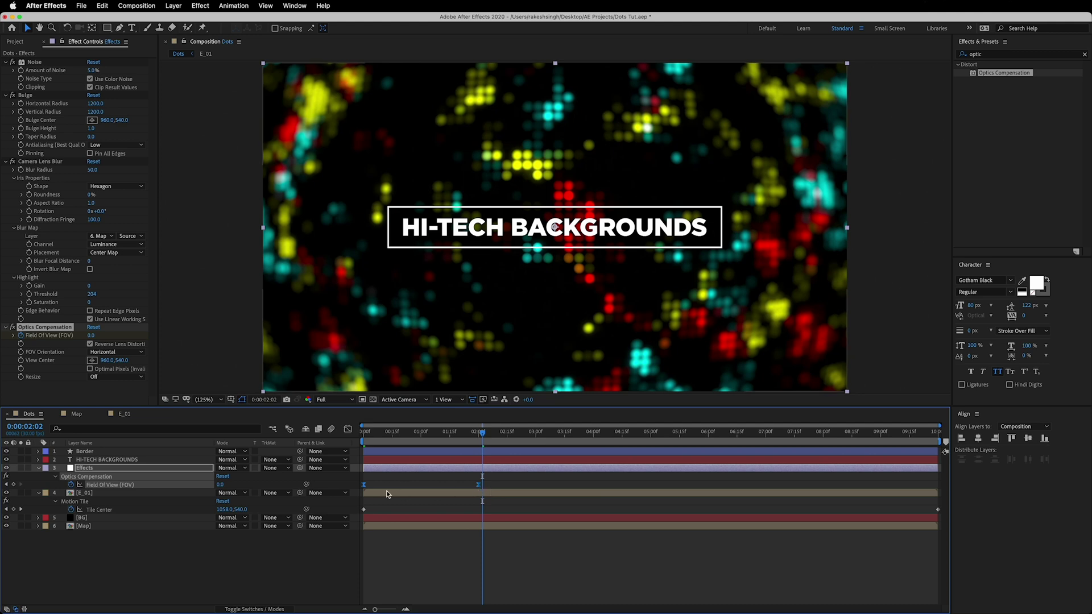
pyautogui.keyDown('super'); pyautogui.click(479, 485); pyautogui.keyUp('super')
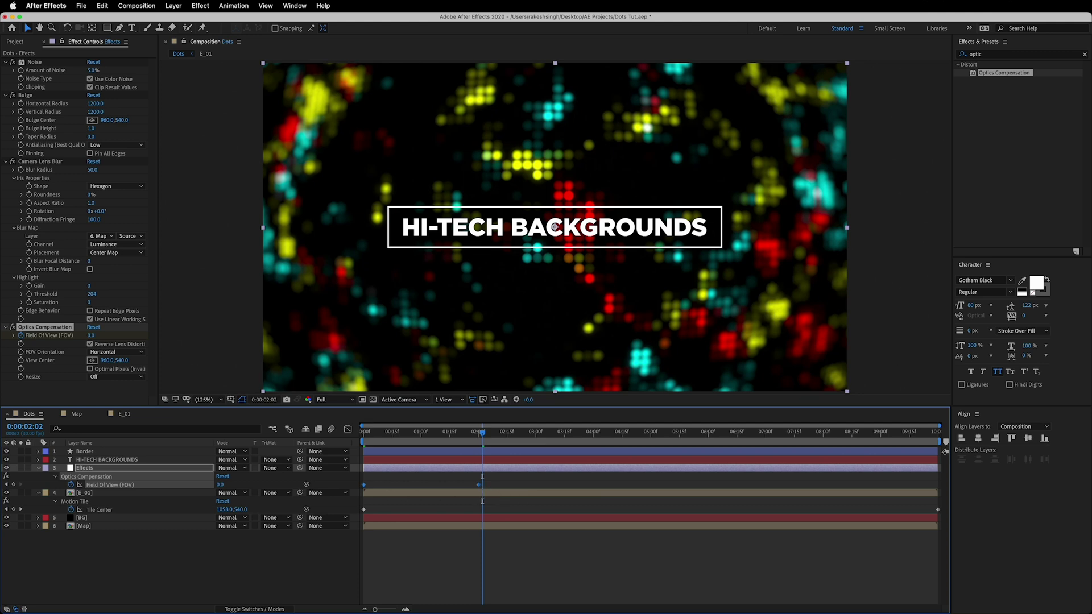
# Step: Preview the complete title animation from the composition start to about 6 seconds
pyautogui.moveTo(480, 436); pyautogui.dragTo(364, 436)
pyautogui.click(289, 580)
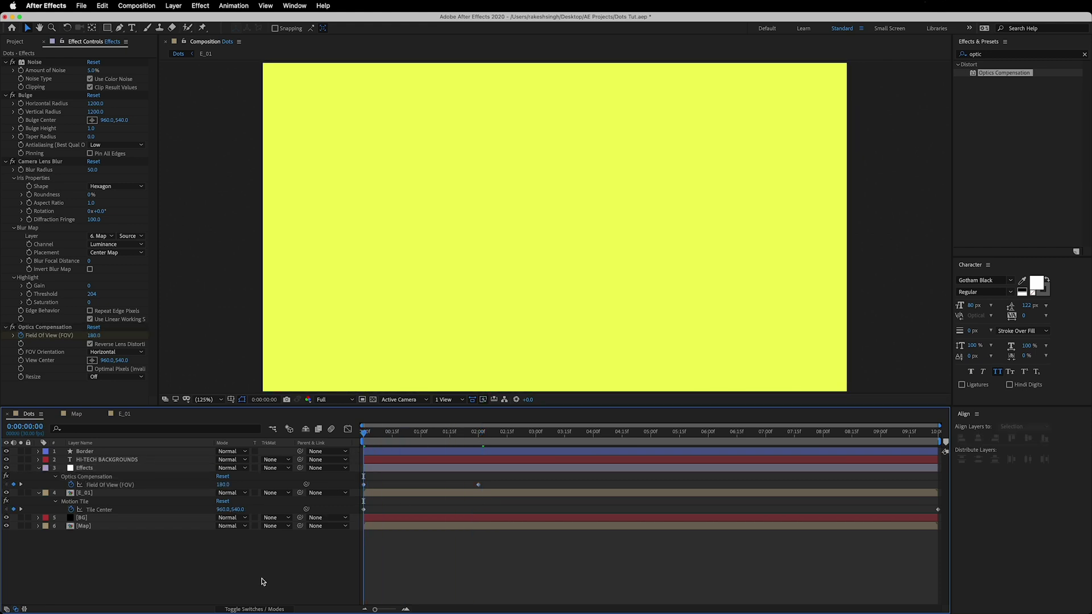
pyautogui.press('space')
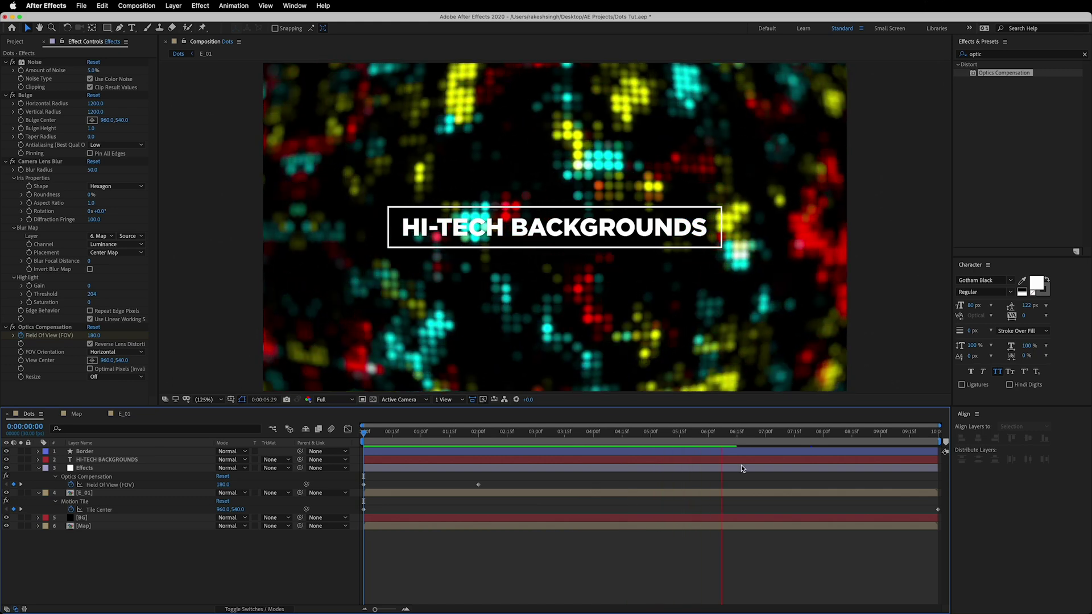
pyautogui.click(735, 437)
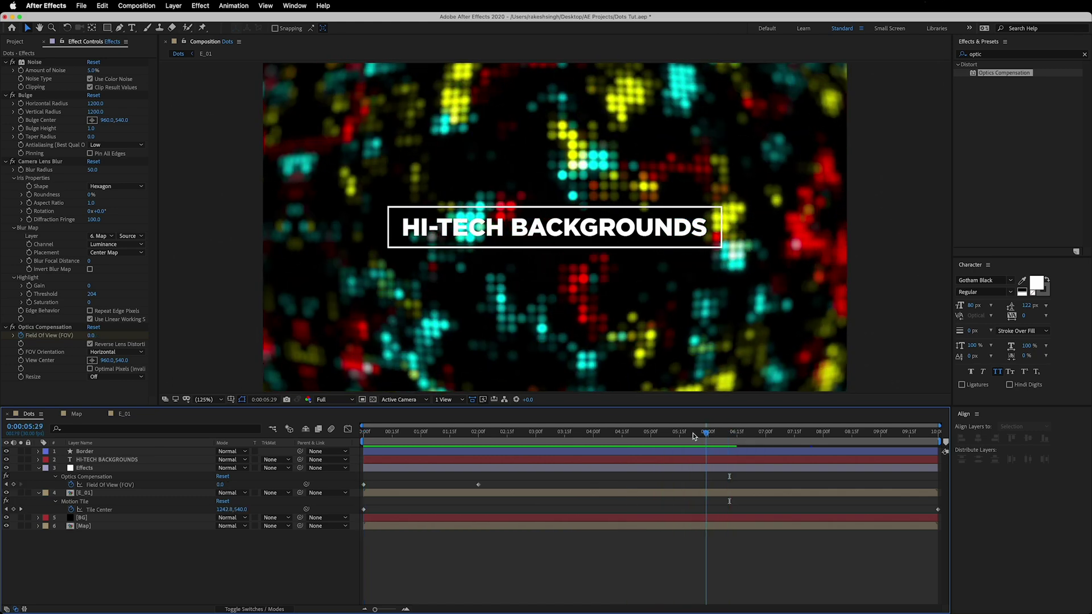
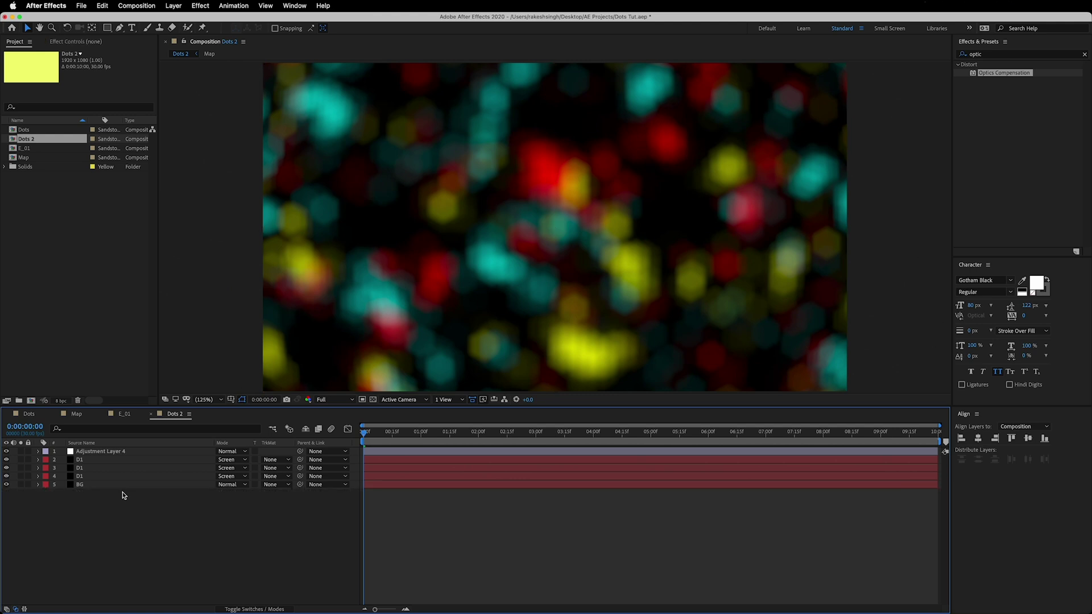
# Step: Remove the Bulge and Camera Lens Blur effects from Adjustment Layer 4 in the Dots 2 composition
pyautogui.click(106, 452)
pyautogui.click(105, 43)
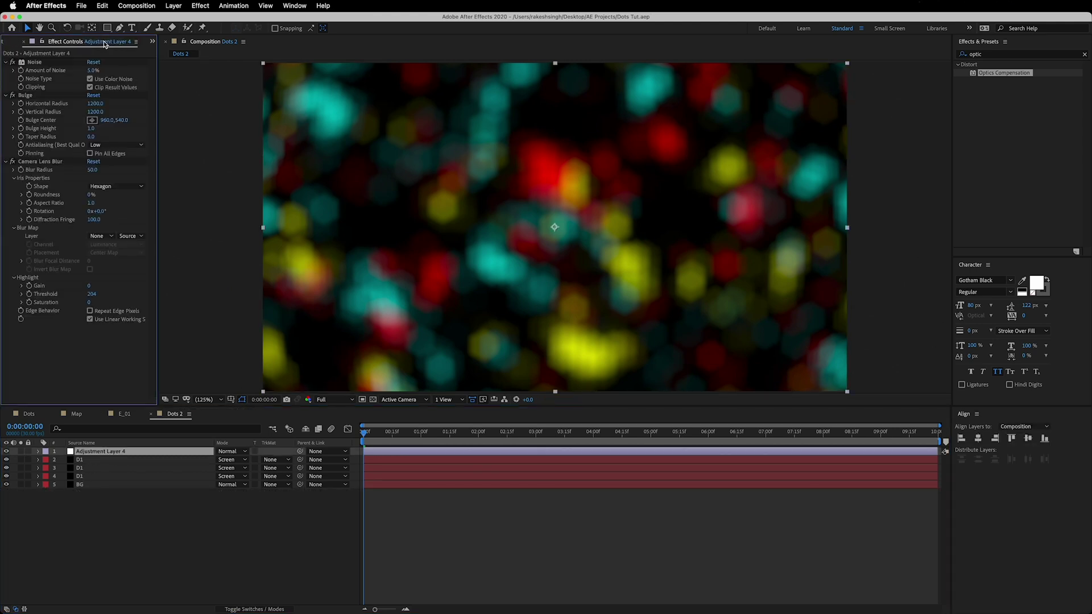
pyautogui.click(44, 95)
pyautogui.press('Delete')
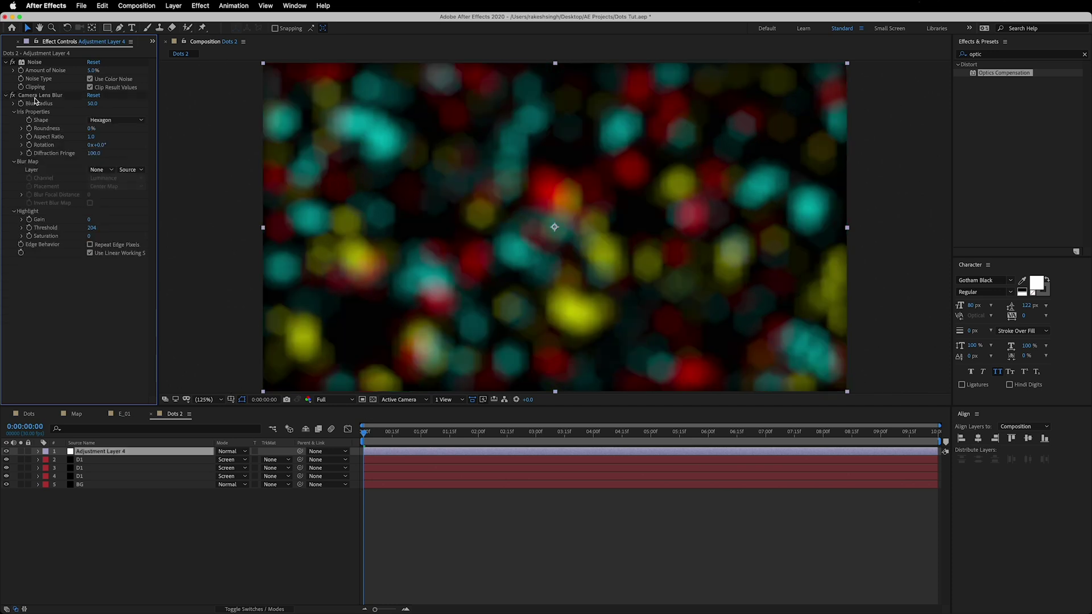
pyautogui.click(35, 100)
pyautogui.press('Delete')
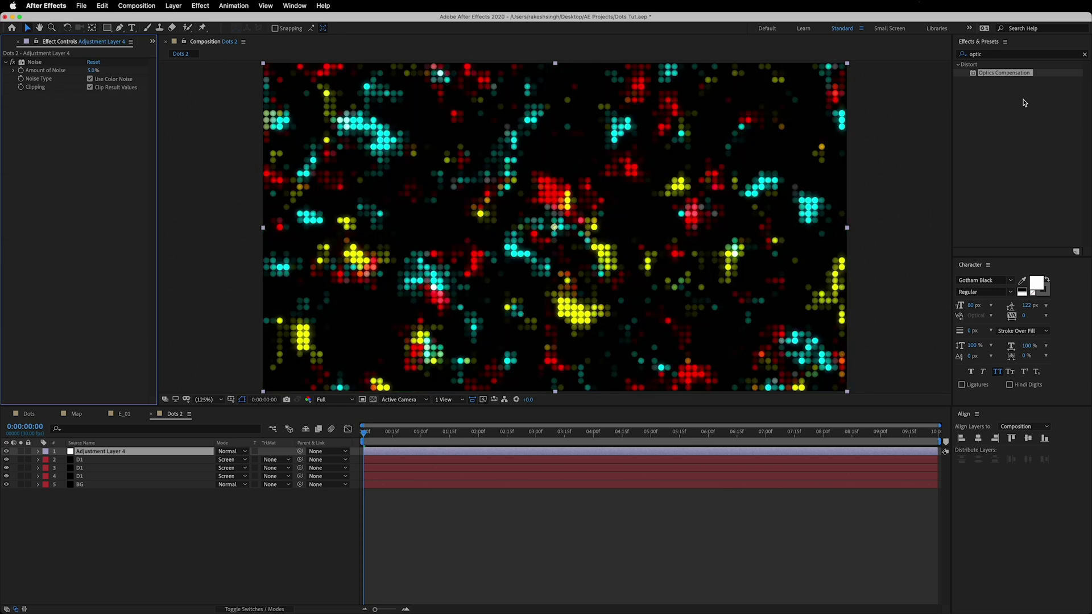
# Step: Add the Minimax effect to Adjustment Layer 4, place it above Noise and set its Radius to 12
pyautogui.click(1013, 54)
pyautogui.write('minimax')
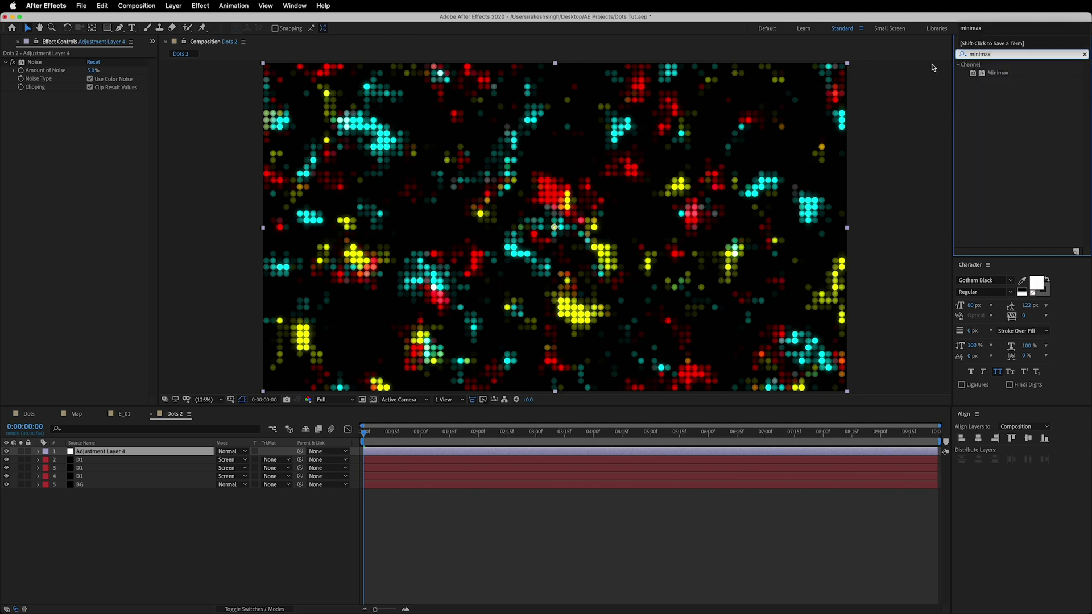
pyautogui.moveTo(998, 73); pyautogui.dragTo(51, 162)
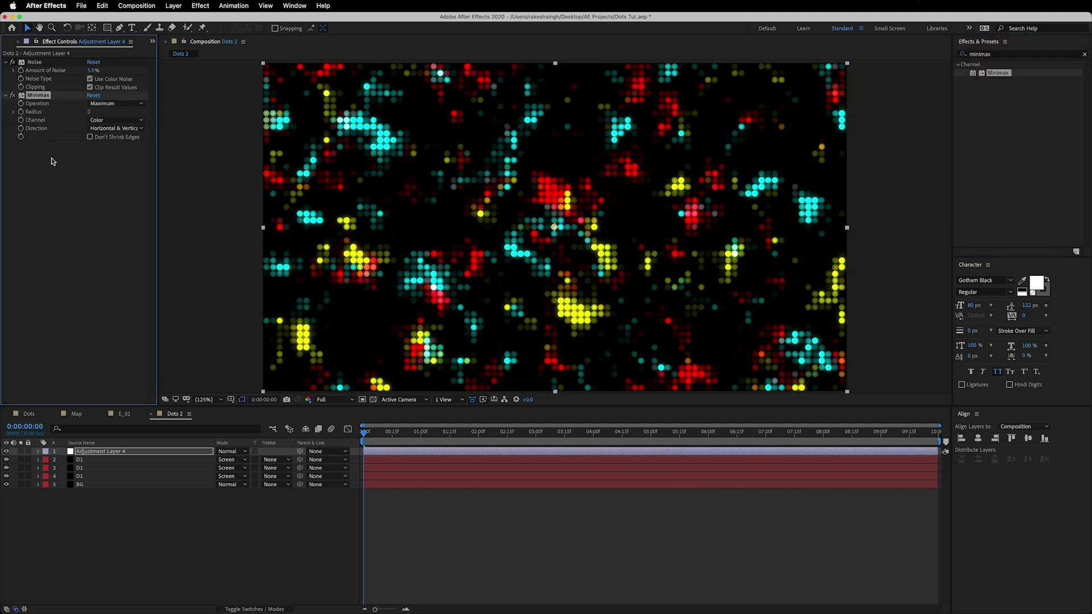
pyautogui.moveTo(39, 95); pyautogui.dragTo(32, 62)
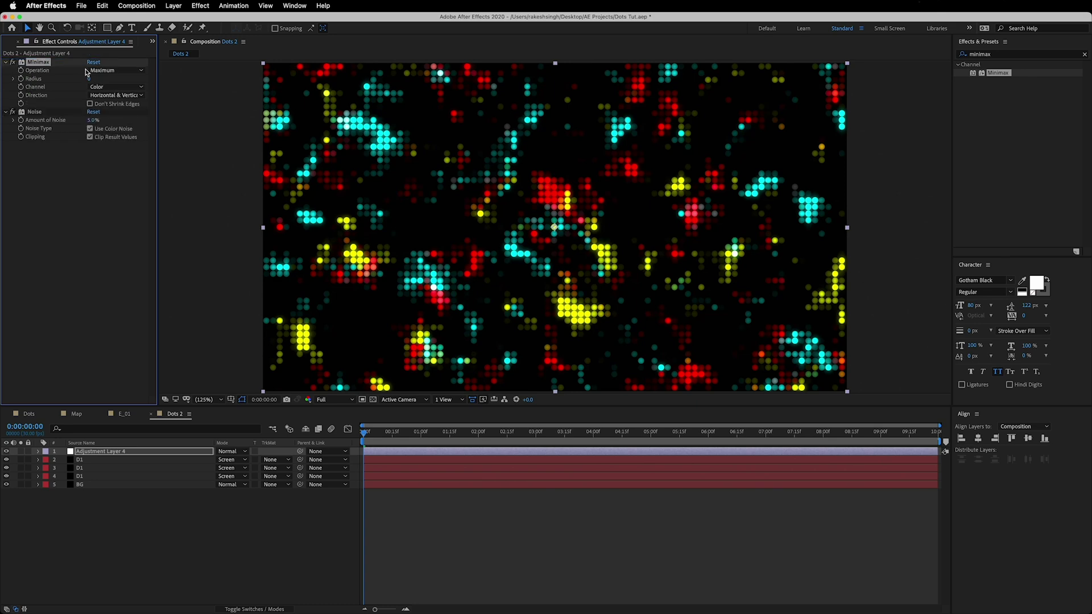
pyautogui.click(90, 79)
pyautogui.write('12')
# Step: Set the CC Ball Action Grid Spacing to 15 and Ball Size to 10 on the red D1 layer
pyautogui.click(94, 465)
pyautogui.scroll(-3, 137, 313)
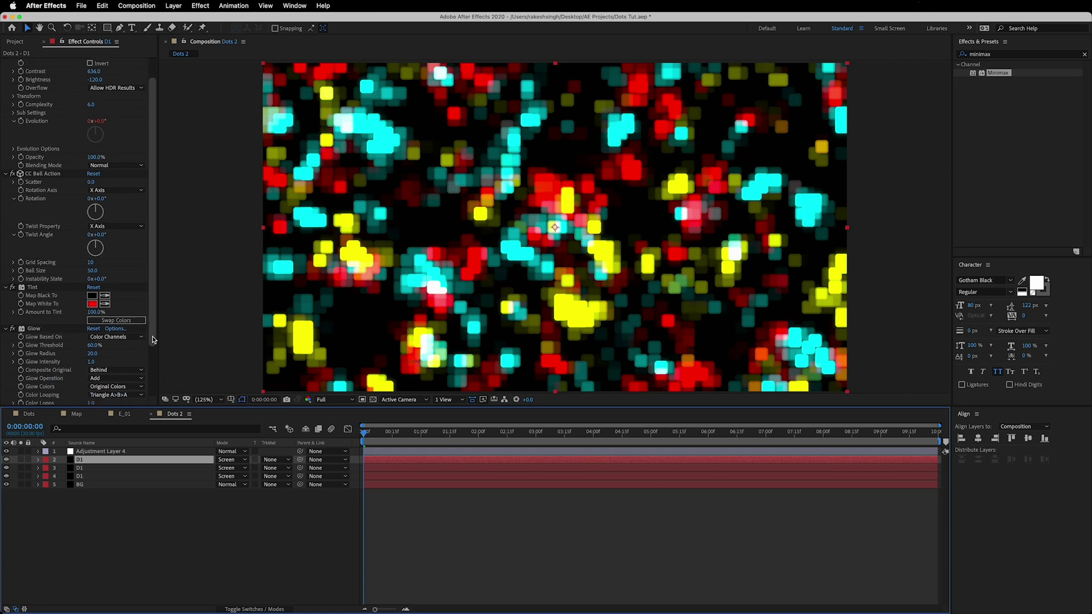
pyautogui.scroll(3, 125, 284)
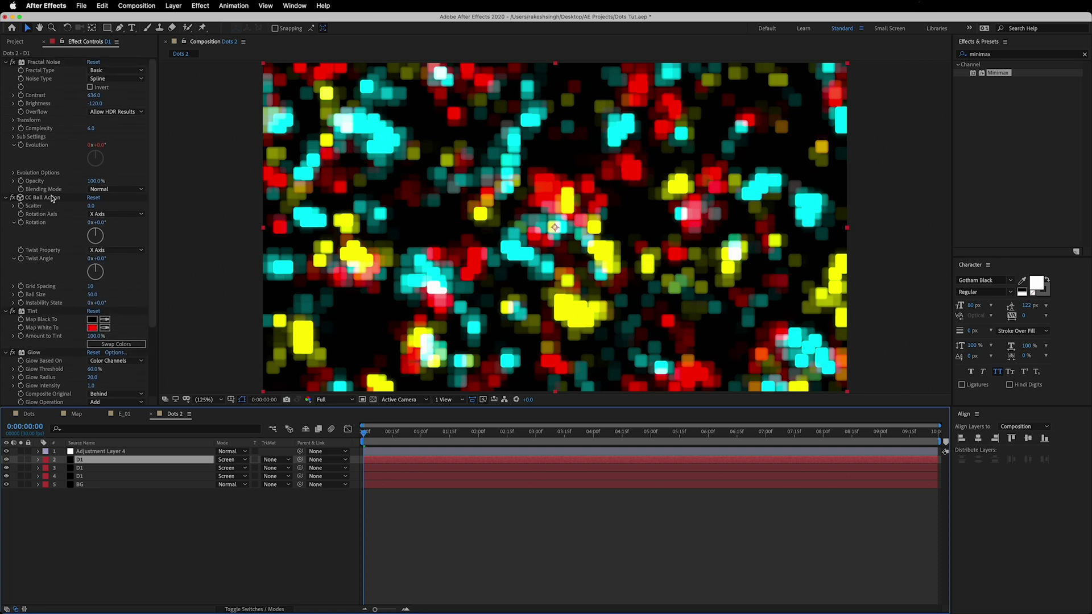
pyautogui.click(92, 286)
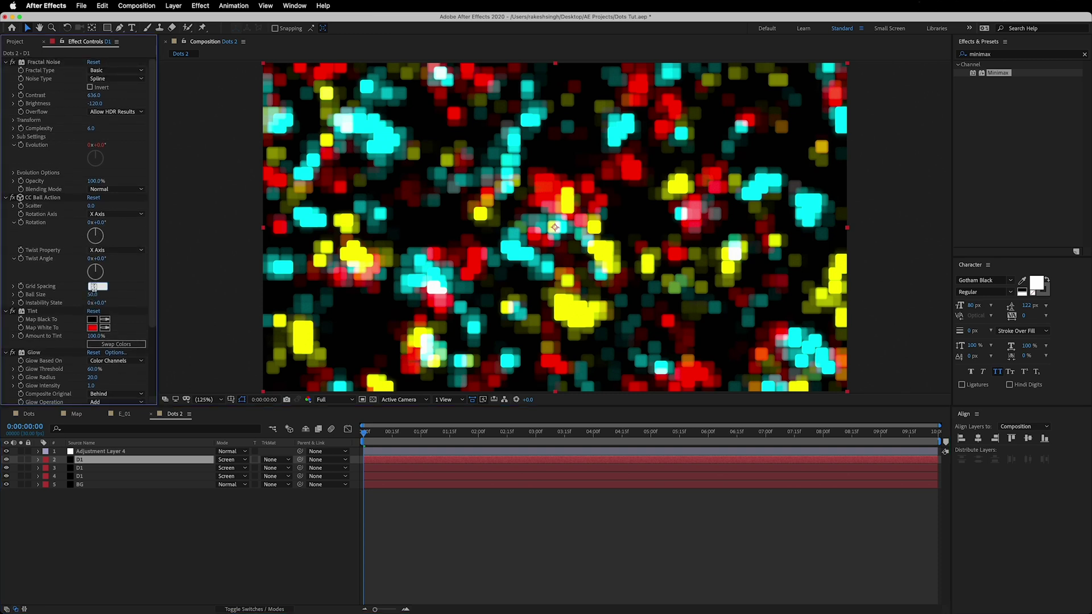
pyautogui.write('15')
pyautogui.click(92, 294)
pyautogui.write('10')
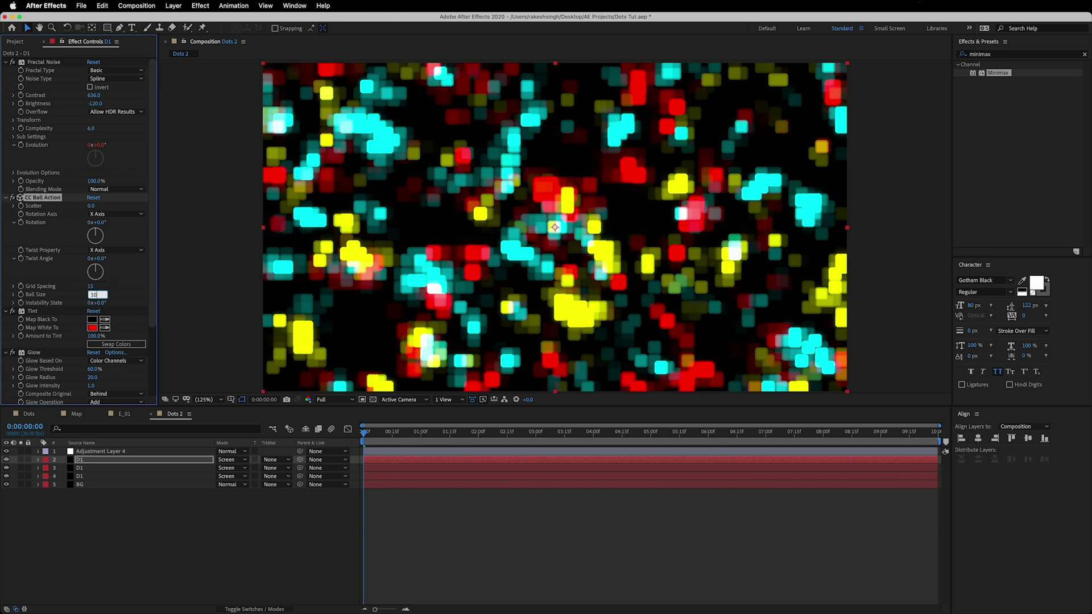
# Step: Set the CC Ball Action Grid Spacing to 15 and Ball Size to 10 on the yellow D1 layer
pyautogui.click(109, 468)
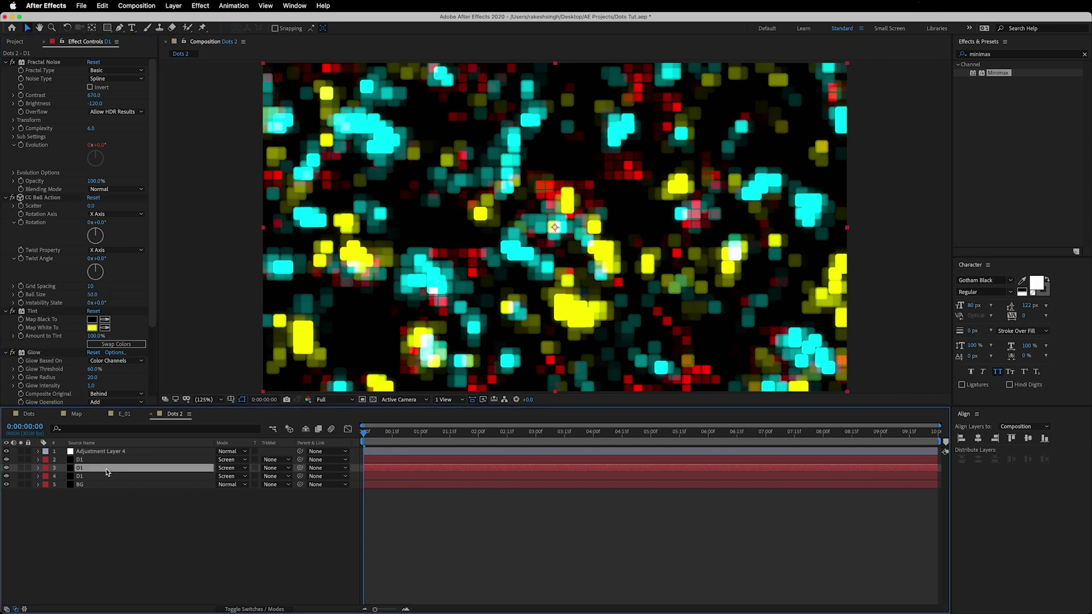
pyautogui.click(91, 287)
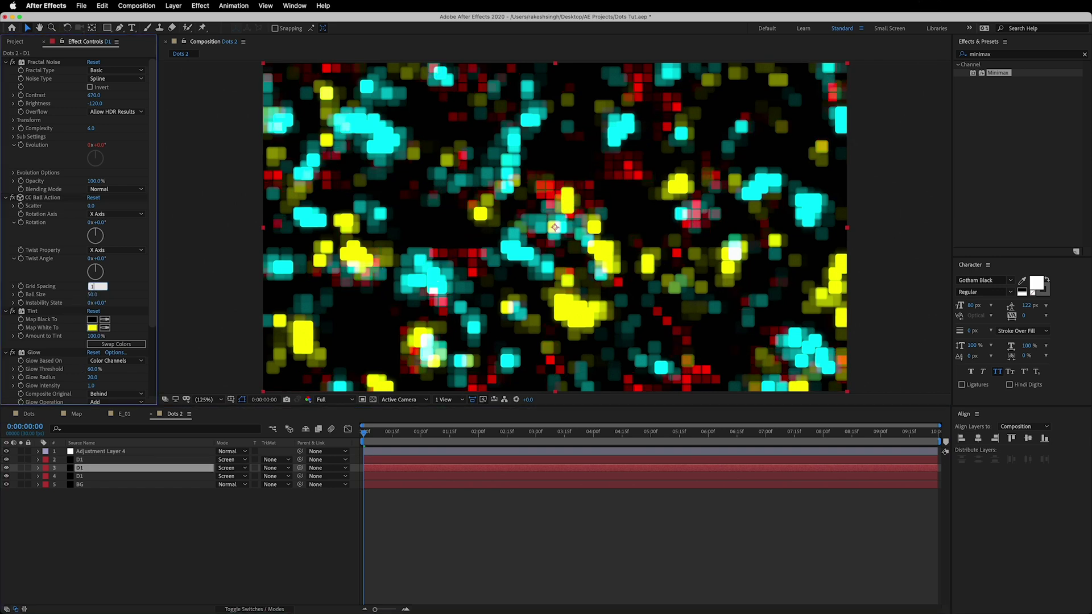
pyautogui.write('15')
pyautogui.click(92, 295)
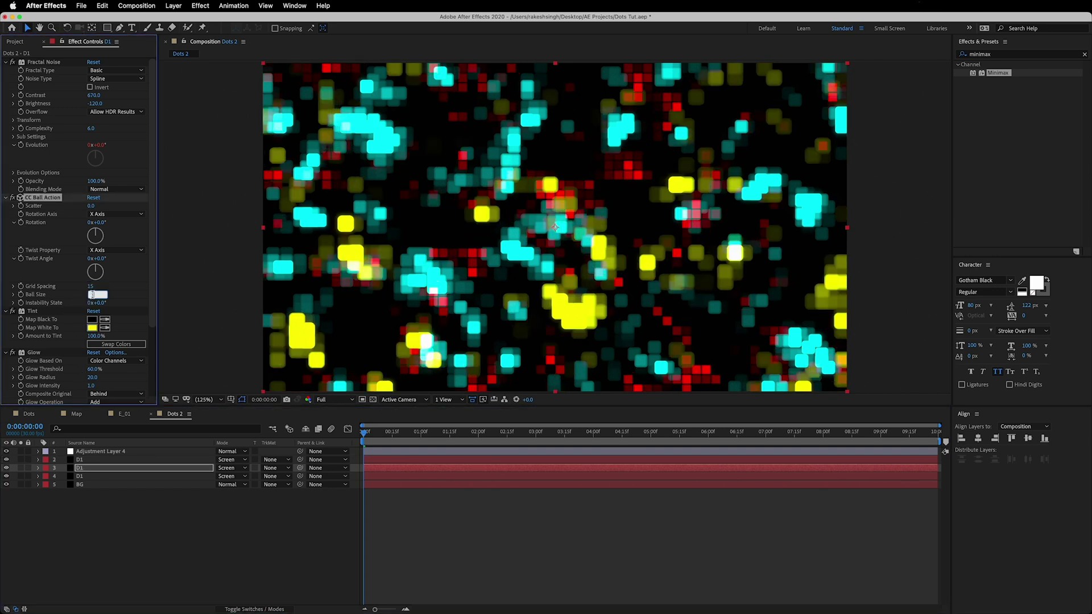
pyautogui.write('10')
# Step: Set the CC Ball Action Grid Spacing to 15 and Ball Size to 10 on the cyan D1 layer
pyautogui.click(94, 476)
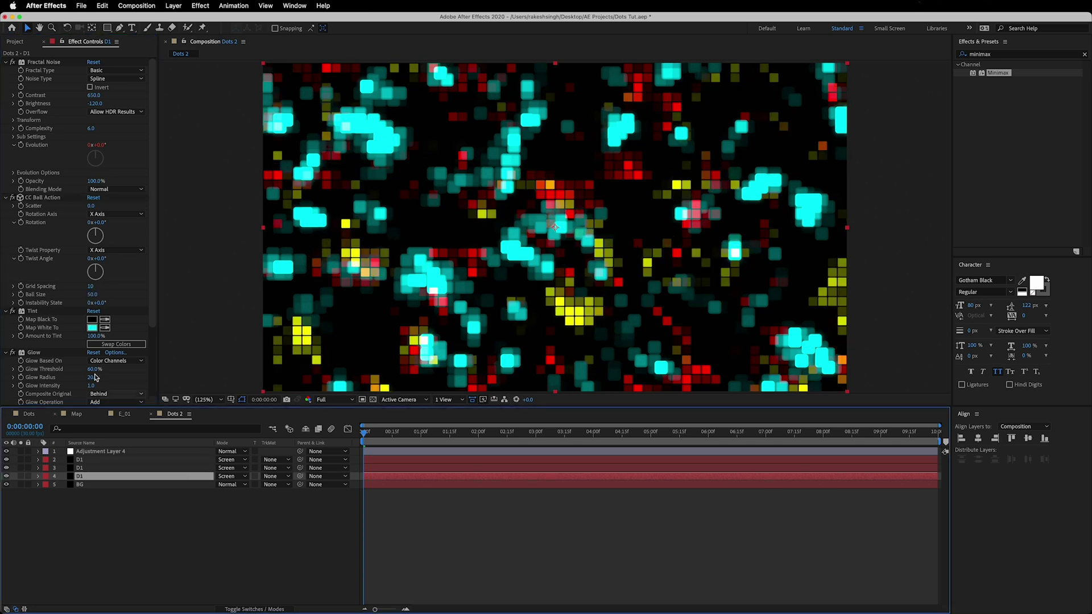
pyautogui.click(91, 287)
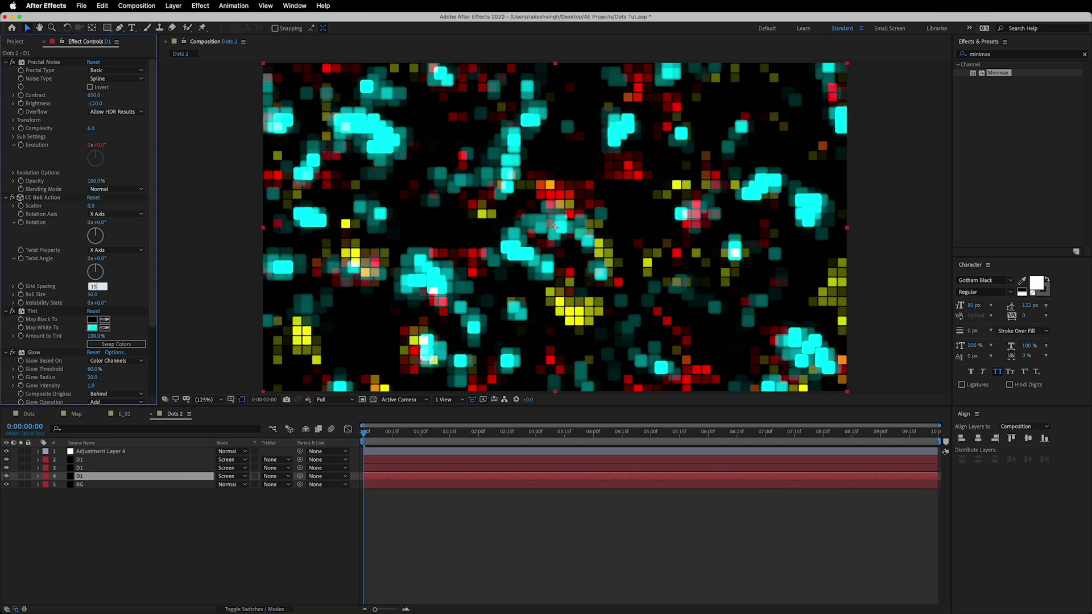
pyautogui.press('Tab')
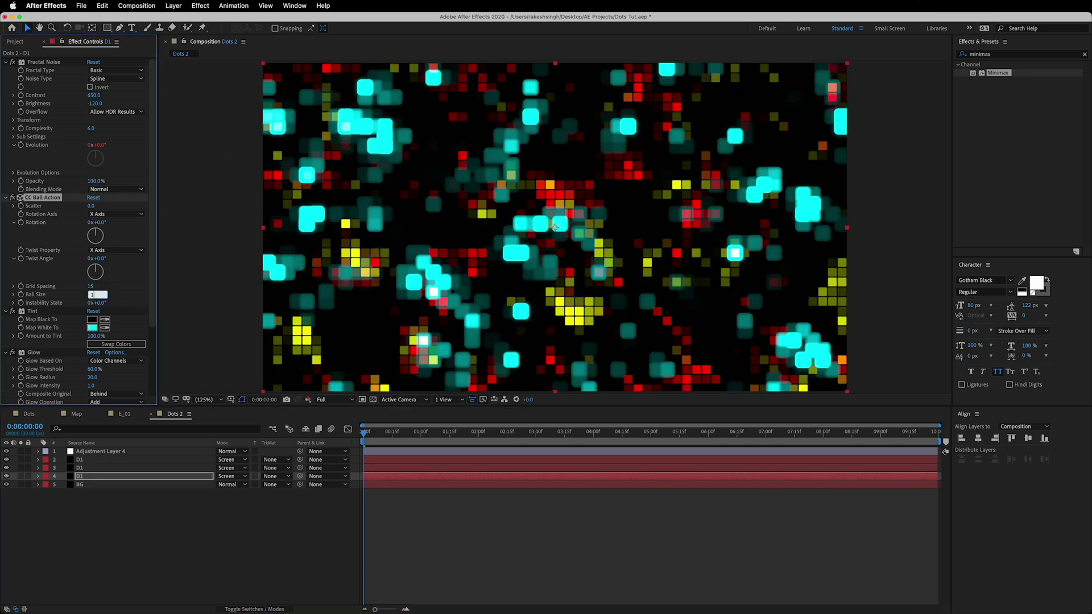
pyautogui.write('10')
pyautogui.press('Return')
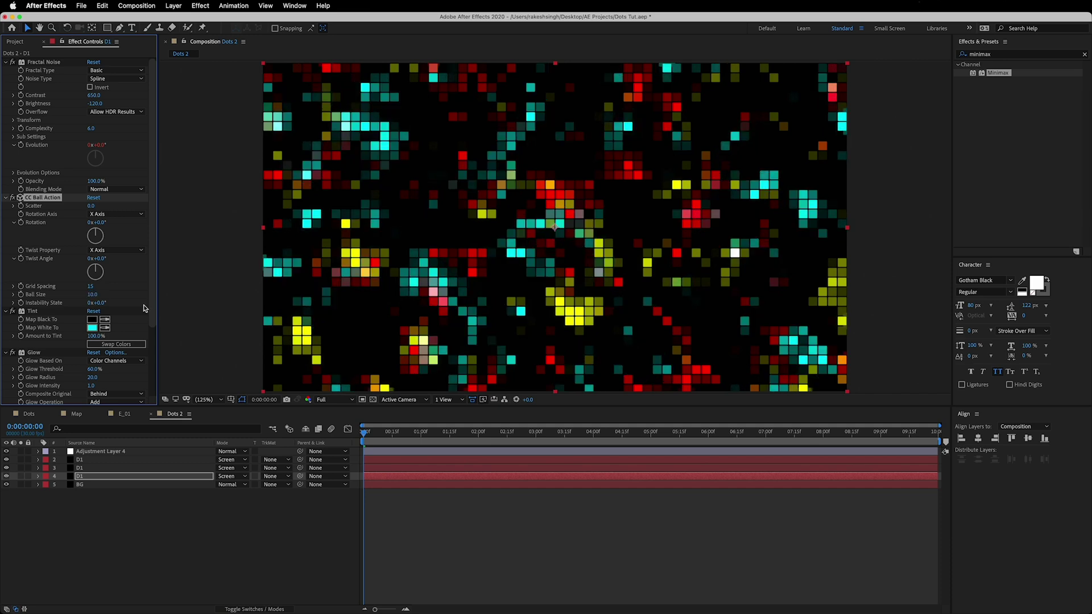
# Step: Change the Tint Map White To color of the cyan D1 layer to orange, FF9100
pyautogui.click(93, 328)
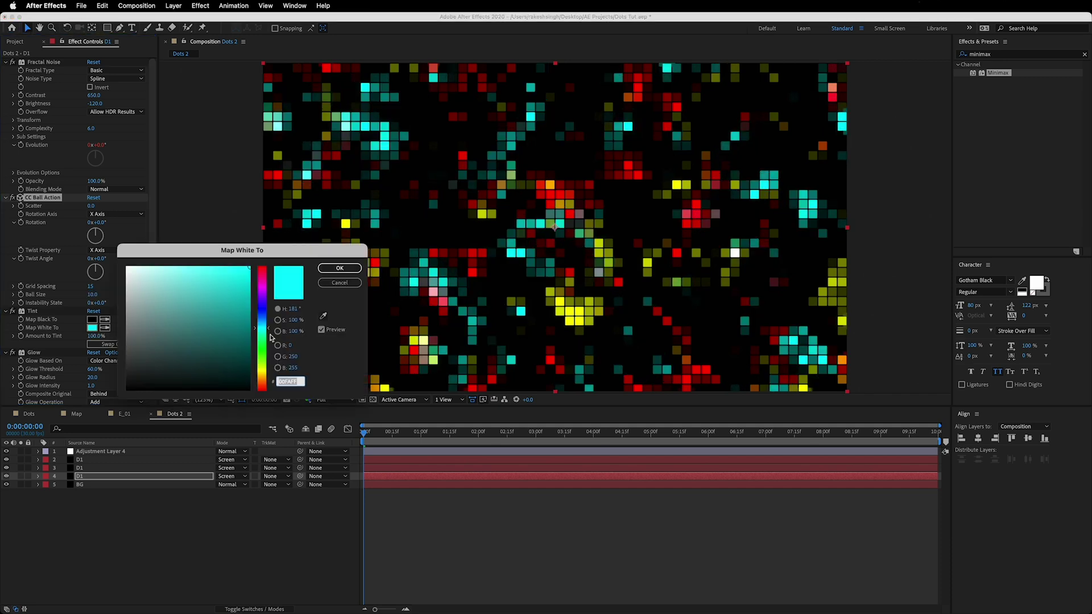
pyautogui.click(267, 357)
pyautogui.moveTo(268, 361); pyautogui.dragTo(266, 382)
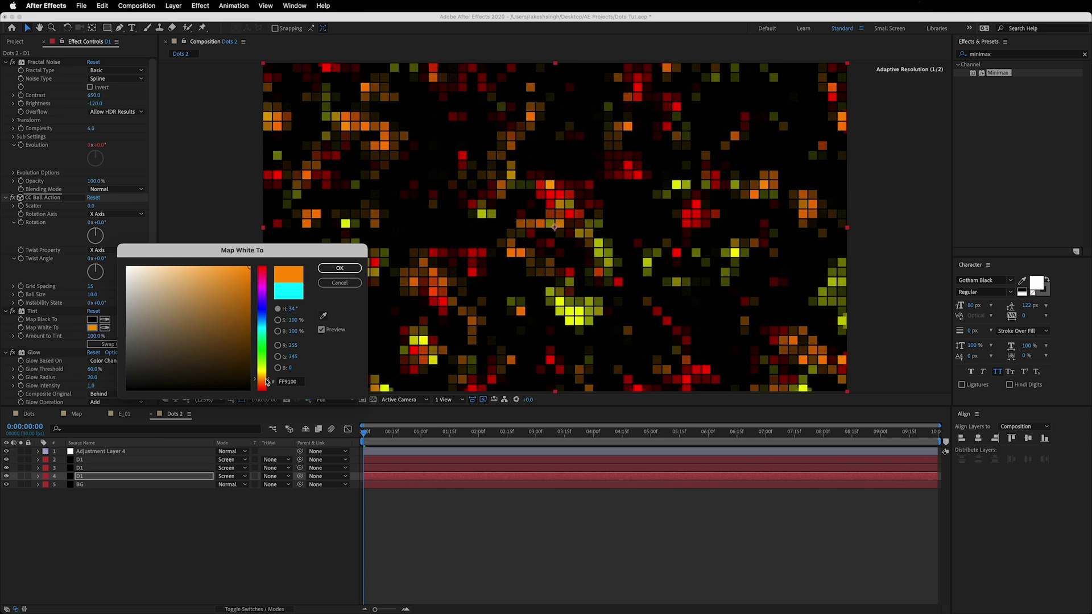
pyautogui.click(339, 268)
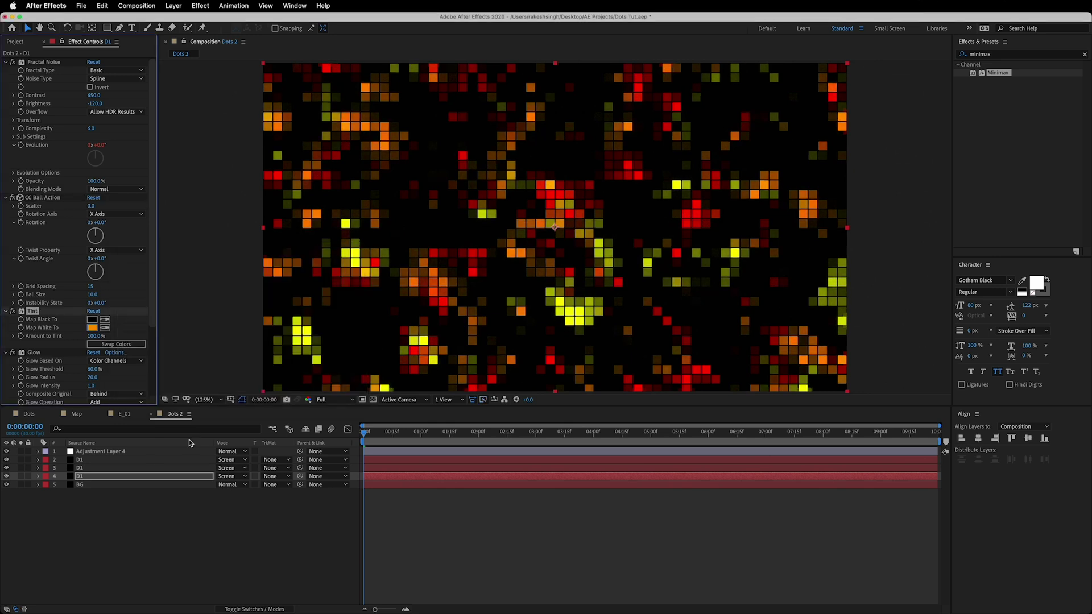
# Step: Change the Tint Map White To color of the red D1 layer to purple, 8D00FF
pyautogui.click(106, 460)
pyautogui.click(92, 328)
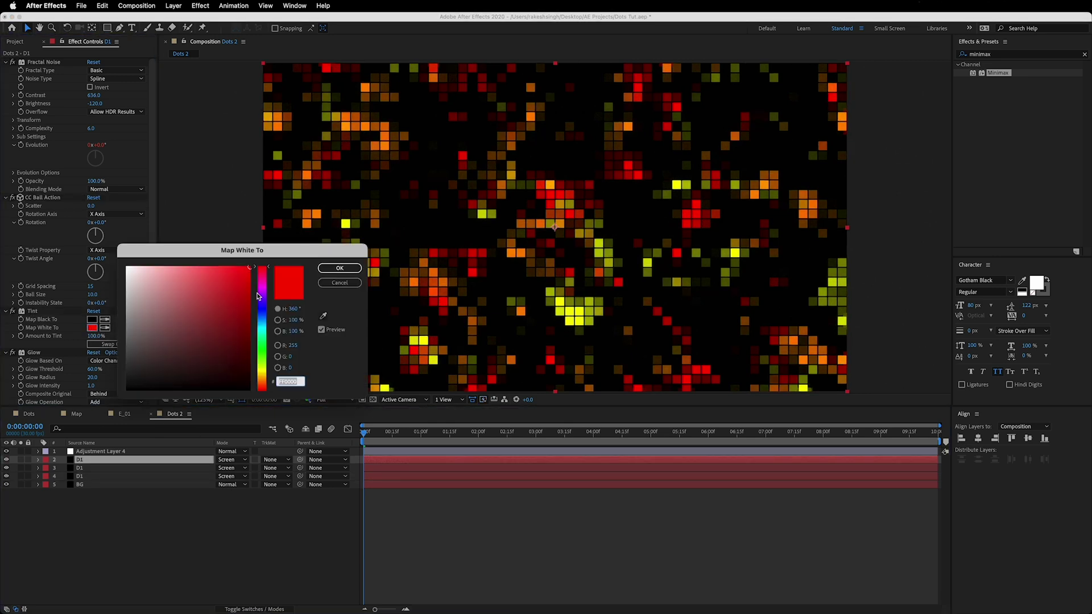
pyautogui.moveTo(258, 296); pyautogui.dragTo(264, 300)
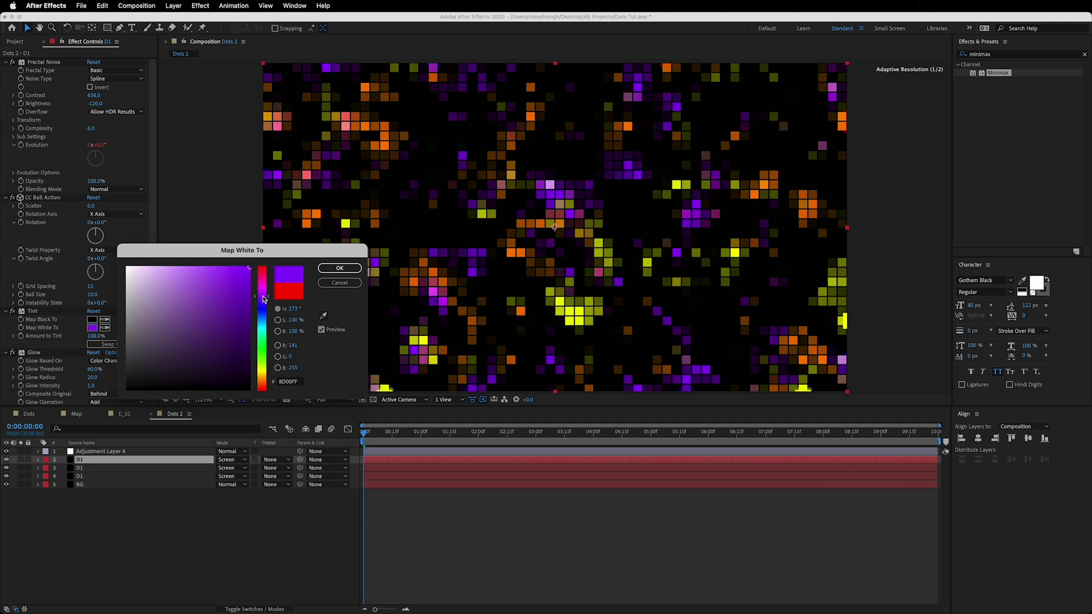
pyautogui.click(348, 270)
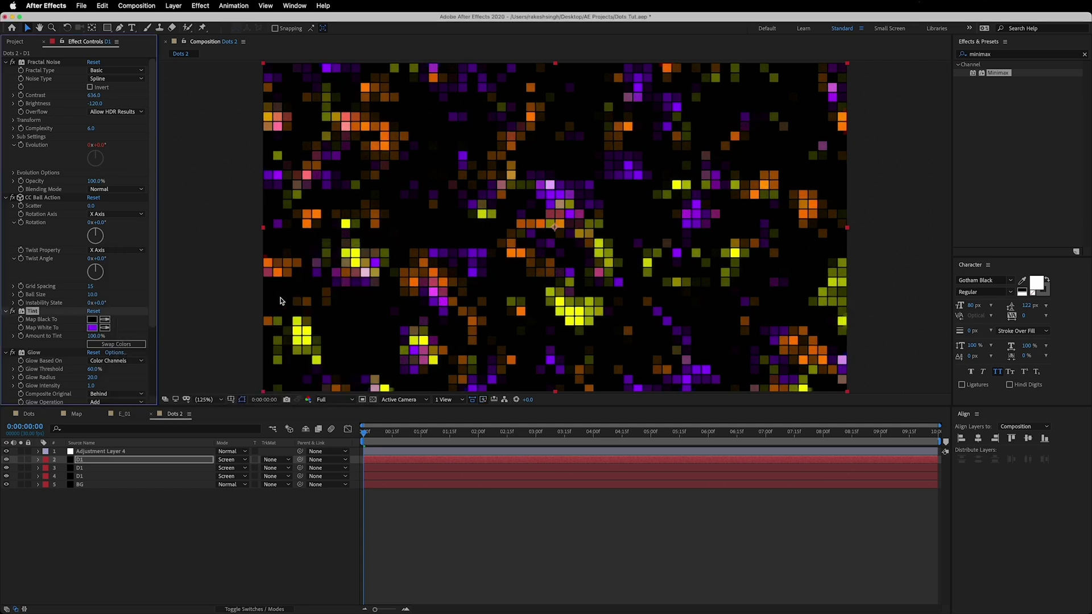
pyautogui.click(130, 497)
pyautogui.click(95, 478)
pyautogui.click(96, 469)
pyautogui.click(97, 464)
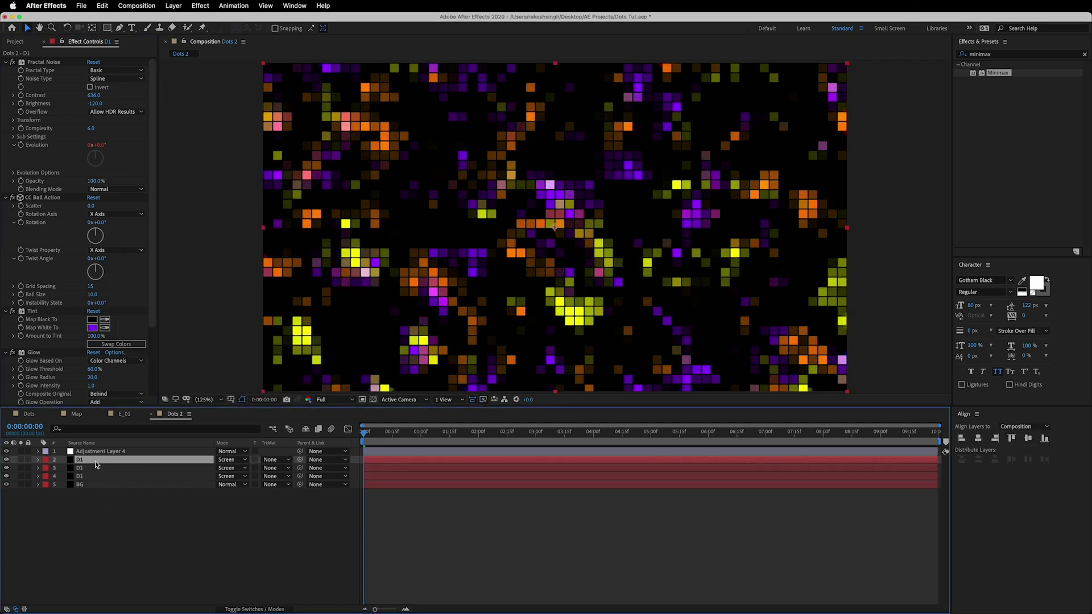
pyautogui.click(95, 469)
pyautogui.click(95, 477)
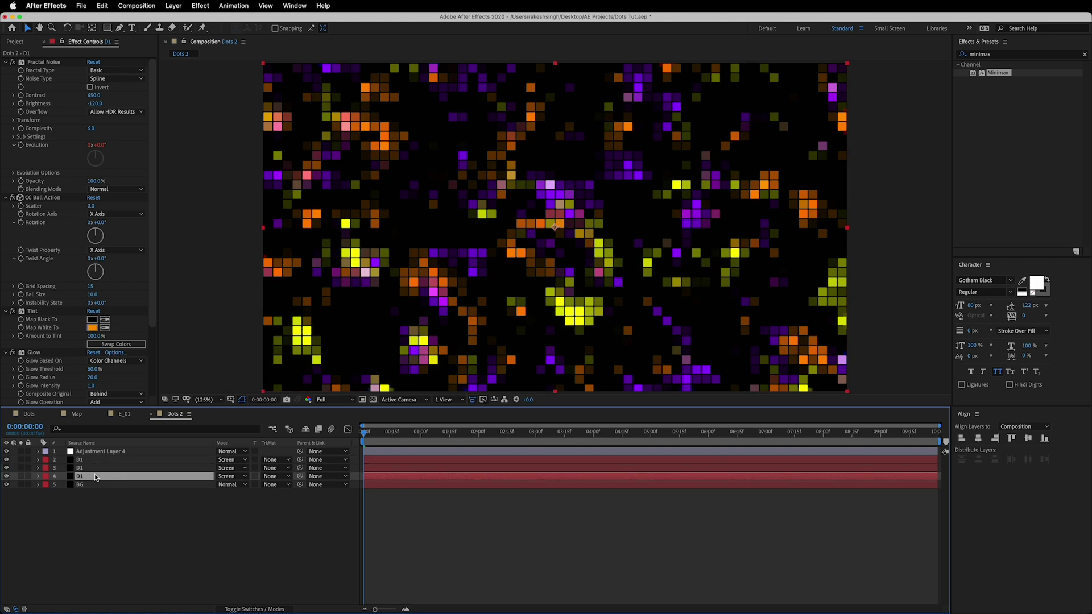
# Step: Duplicate the orange D1 layer above Adjustment Layer 4 and set the copy's Fractal Noise Random Seed to 150
pyautogui.press('super+d')
pyautogui.moveTo(95, 477); pyautogui.dragTo(99, 453)
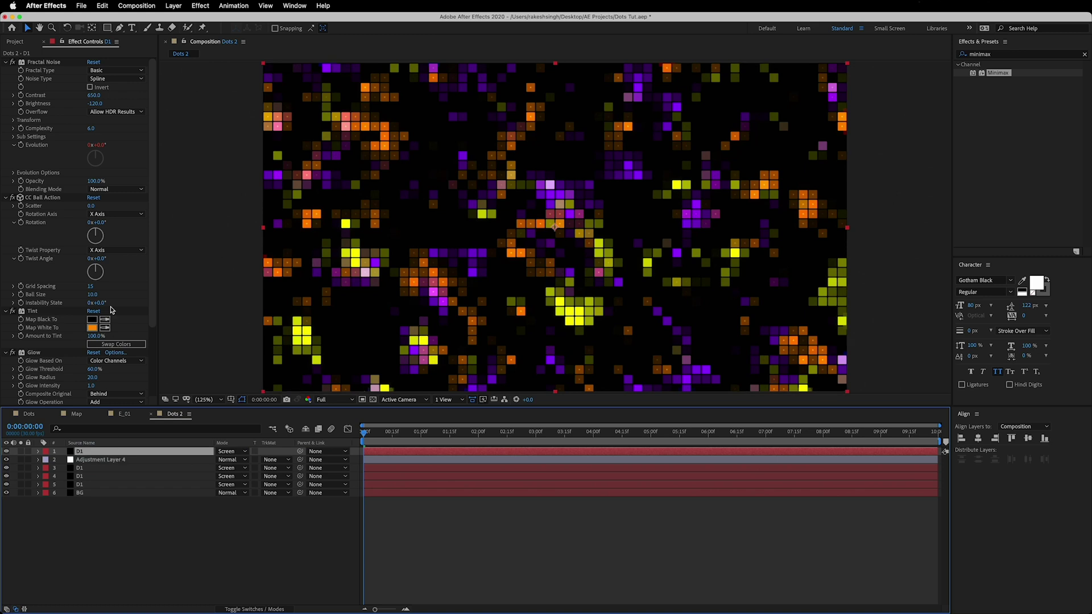
pyautogui.click(13, 174)
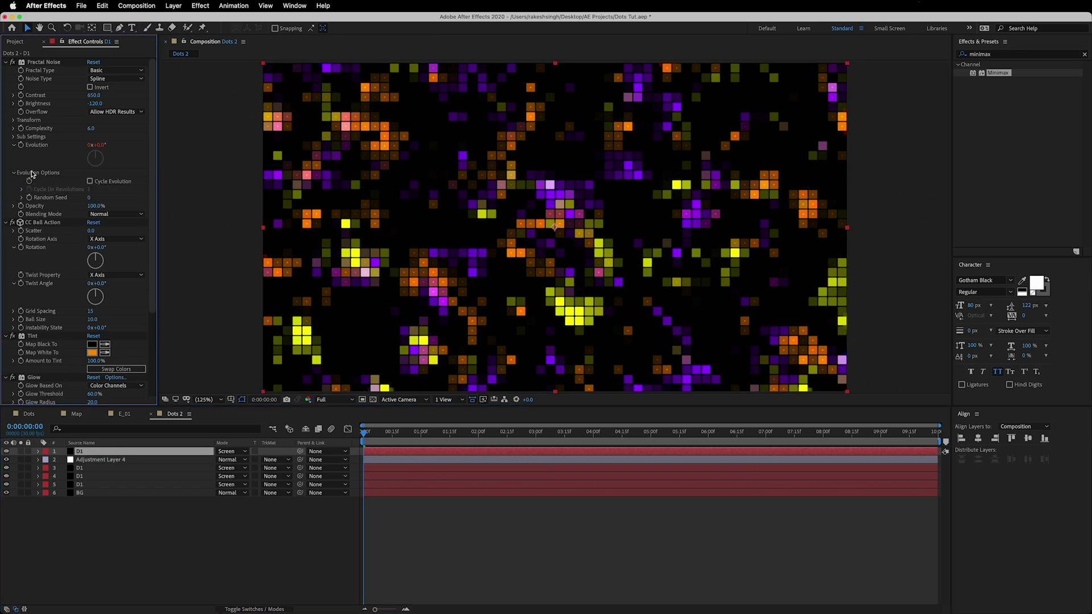
pyautogui.click(89, 197)
pyautogui.write('150')
pyautogui.click(22, 189)
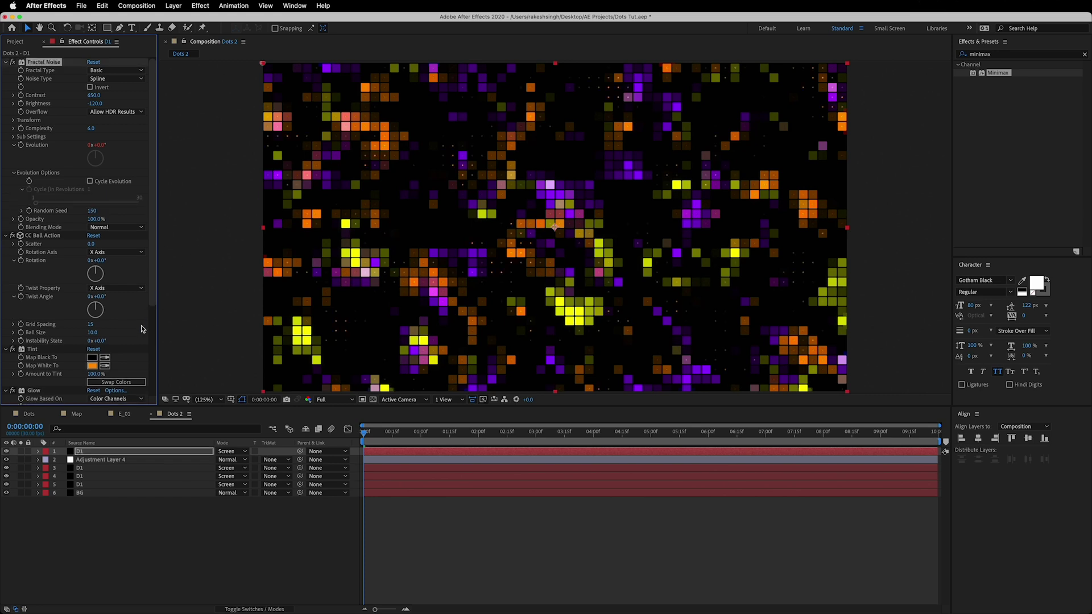
# Step: Change the Tint Map White To color of the topmost D1 layer to cyan, 00FFFA
pyautogui.click(92, 366)
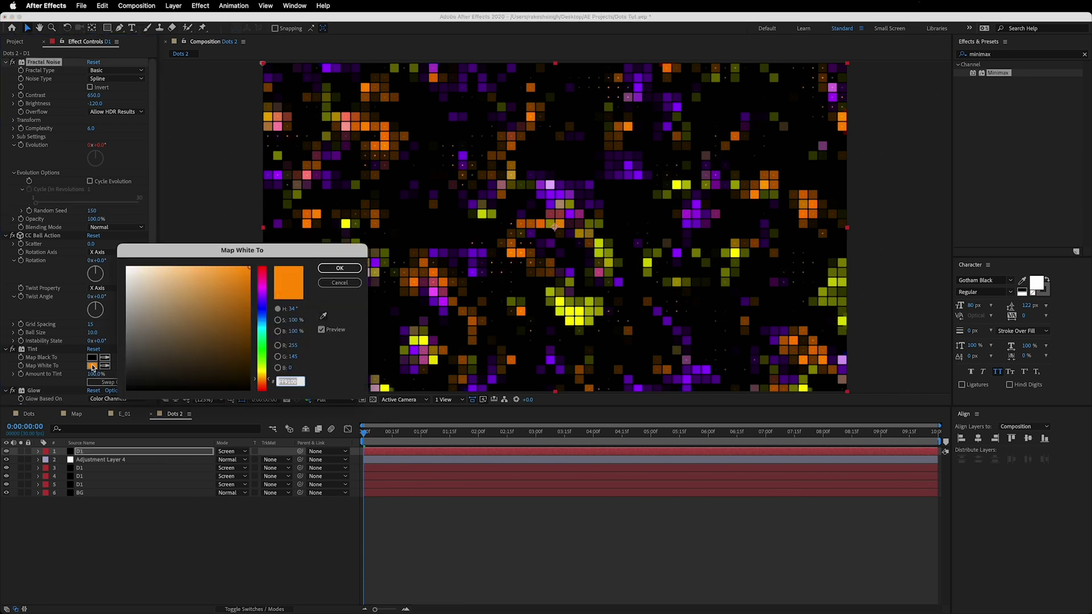
pyautogui.click(259, 329)
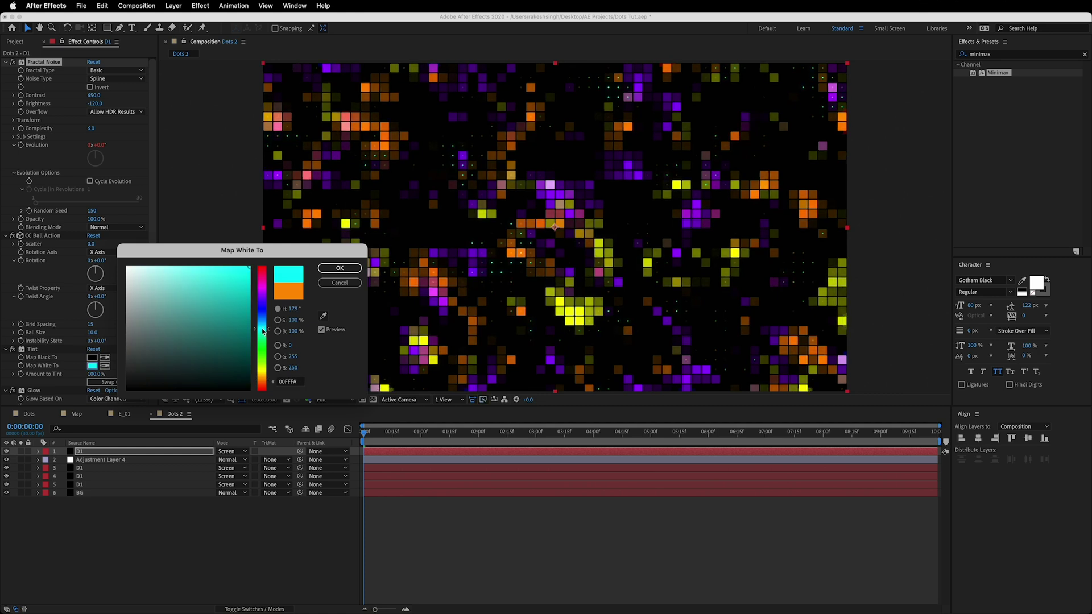
pyautogui.click(340, 268)
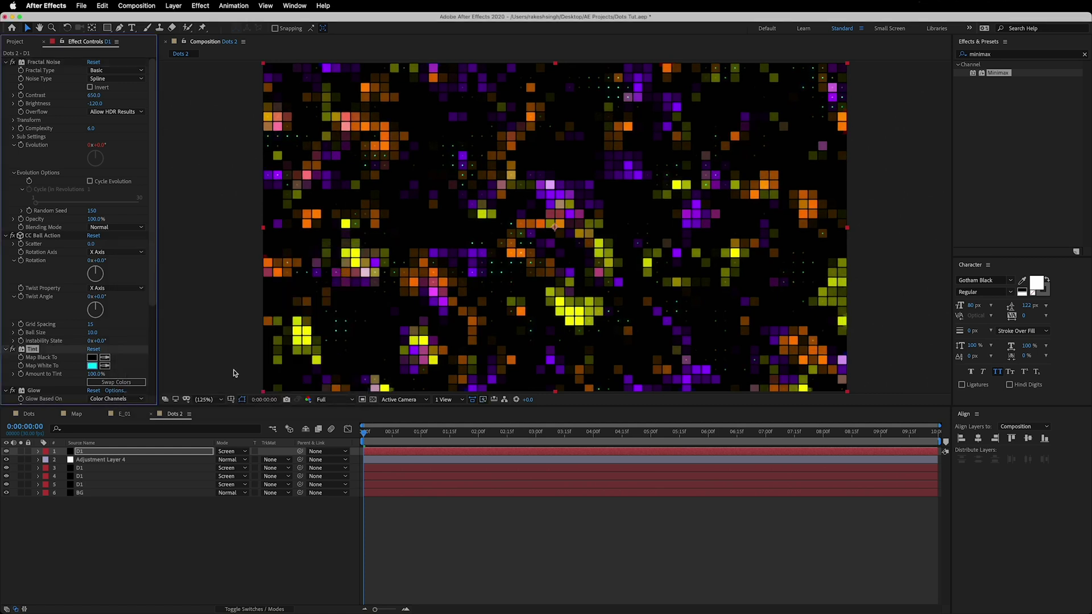
# Step: Pre-compose all layers of Dots 2 into a new composition named E_02, with all attributes moved, and re-enable viewer refresh
pyautogui.moveTo(95, 557); pyautogui.dragTo(139, 449)
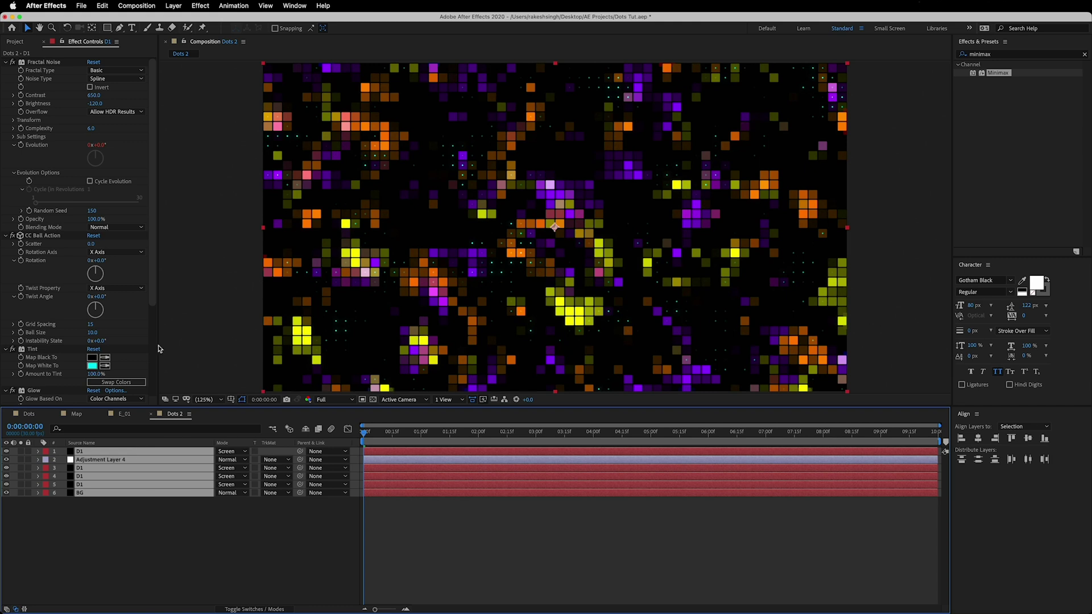
pyautogui.click(181, 6)
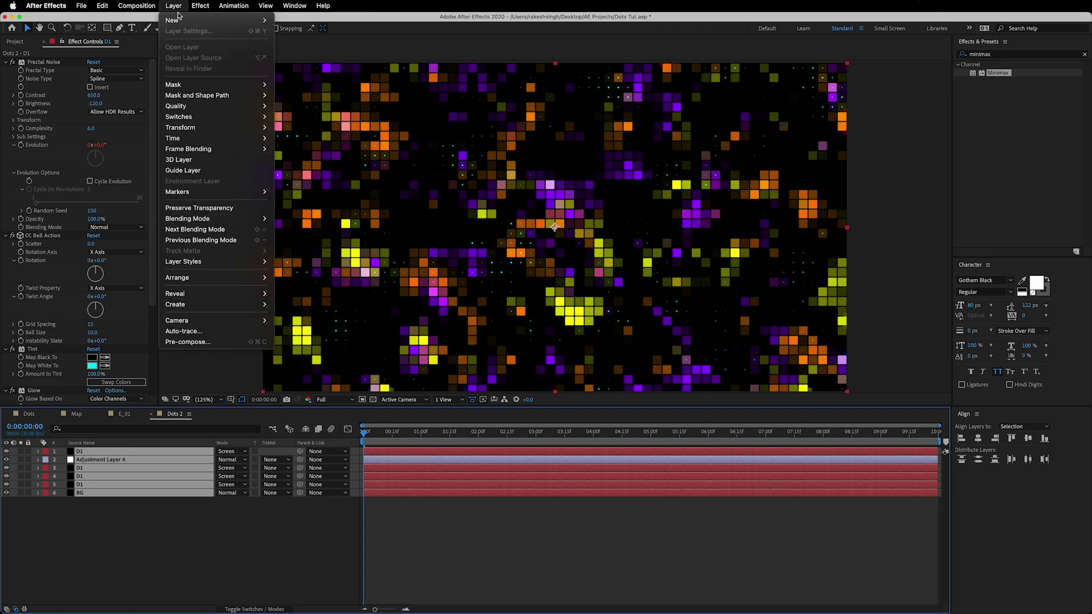
pyautogui.click(188, 342)
pyautogui.write('E_02')
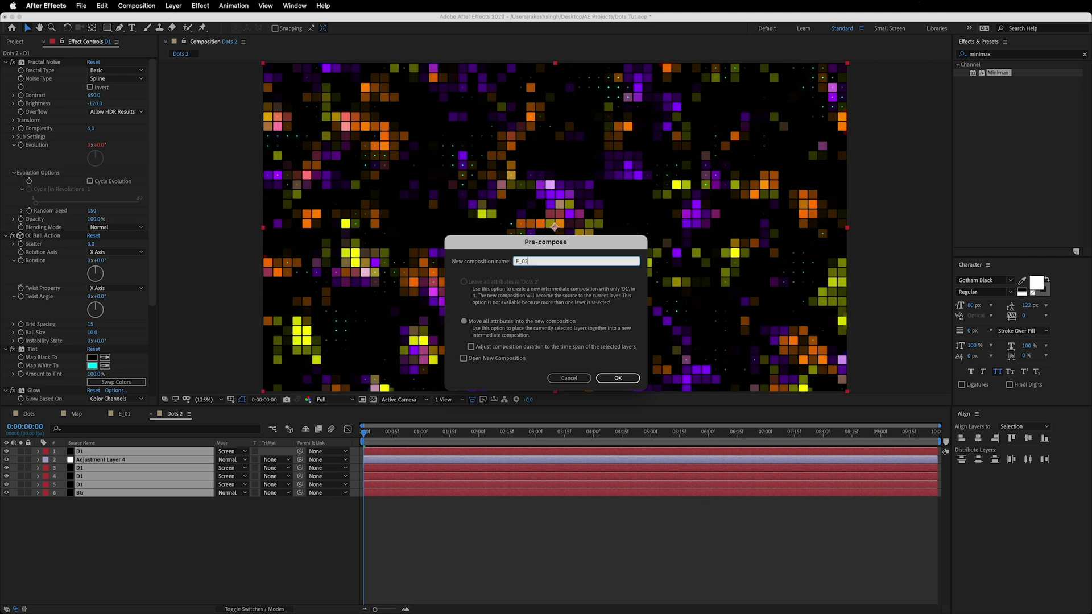
pyautogui.press('Return')
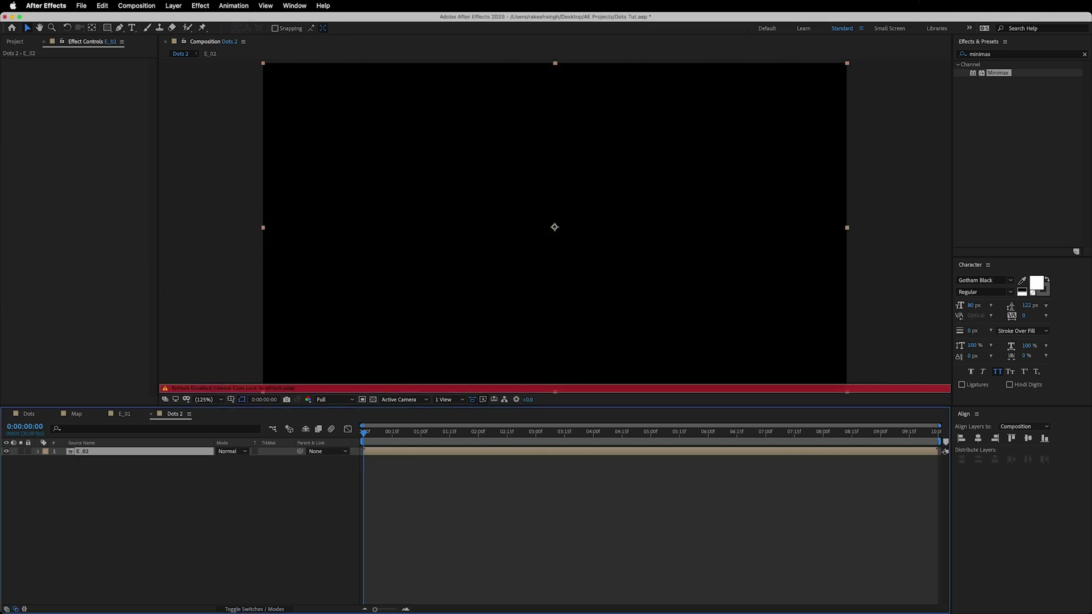
pyautogui.press('capslock')
# Step: Apply the Bulge effect to the E_02 layer with Horizontal Radius and Vertical Radius both set to 1200
pyautogui.click(1006, 55)
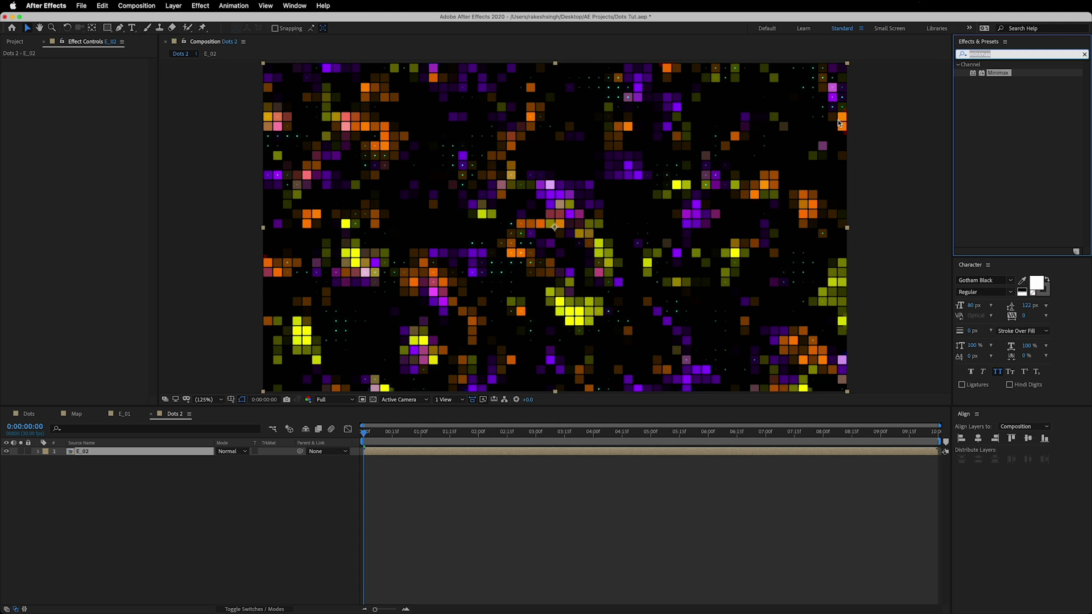
pyautogui.write('bulge')
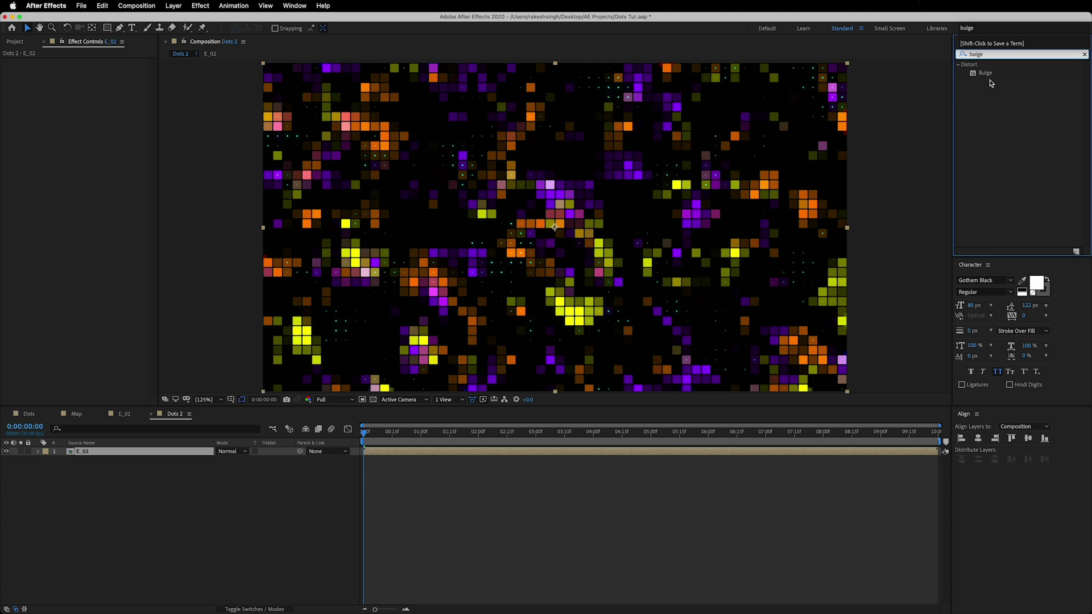
pyautogui.moveTo(988, 75); pyautogui.dragTo(46, 216)
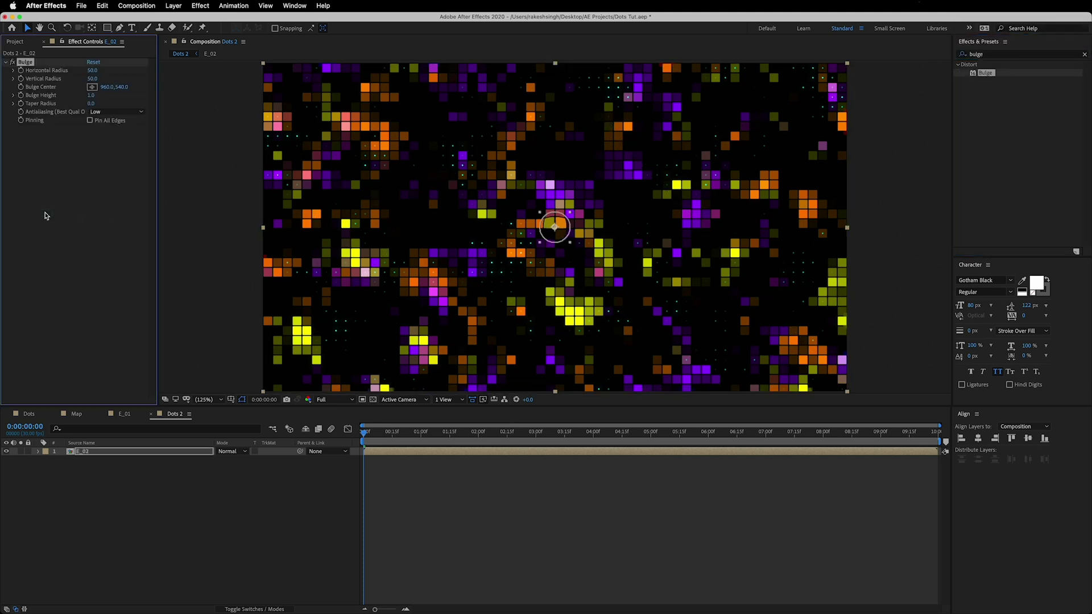
pyautogui.click(92, 70)
pyautogui.press('Tab')
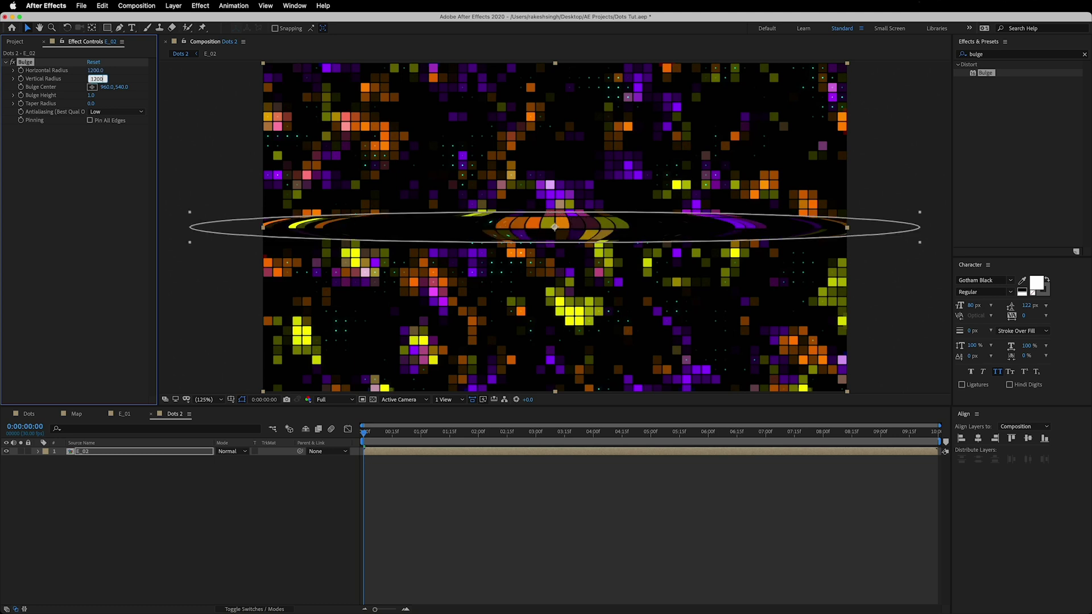
pyautogui.press('Return')
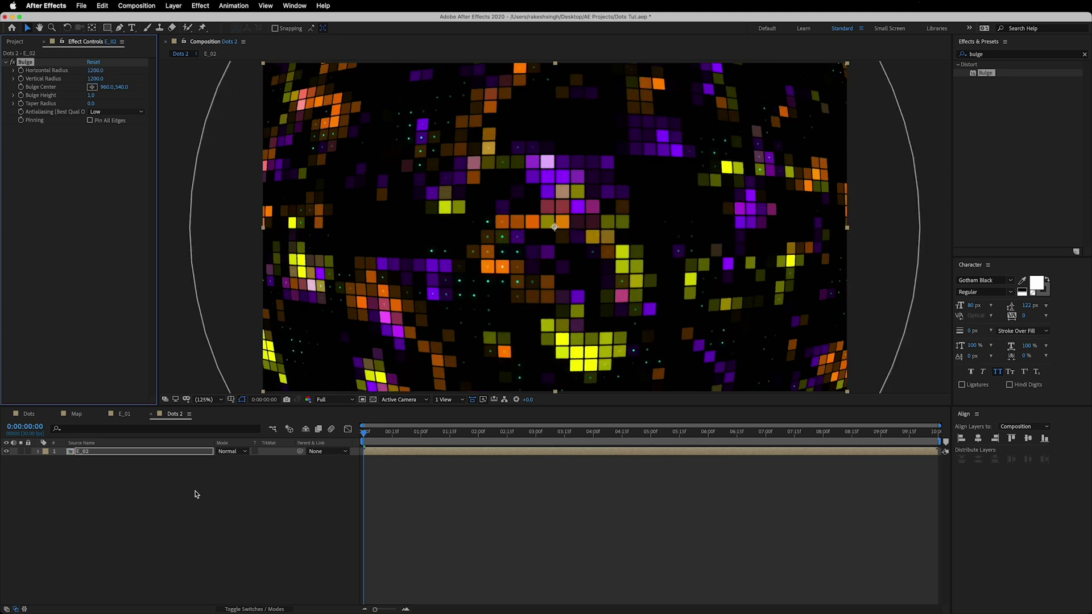
pyautogui.click(195, 493)
# Step: Find the Camera Lens Blur effect and apply it to the E_02 layer after Bulge
pyautogui.click(1005, 59)
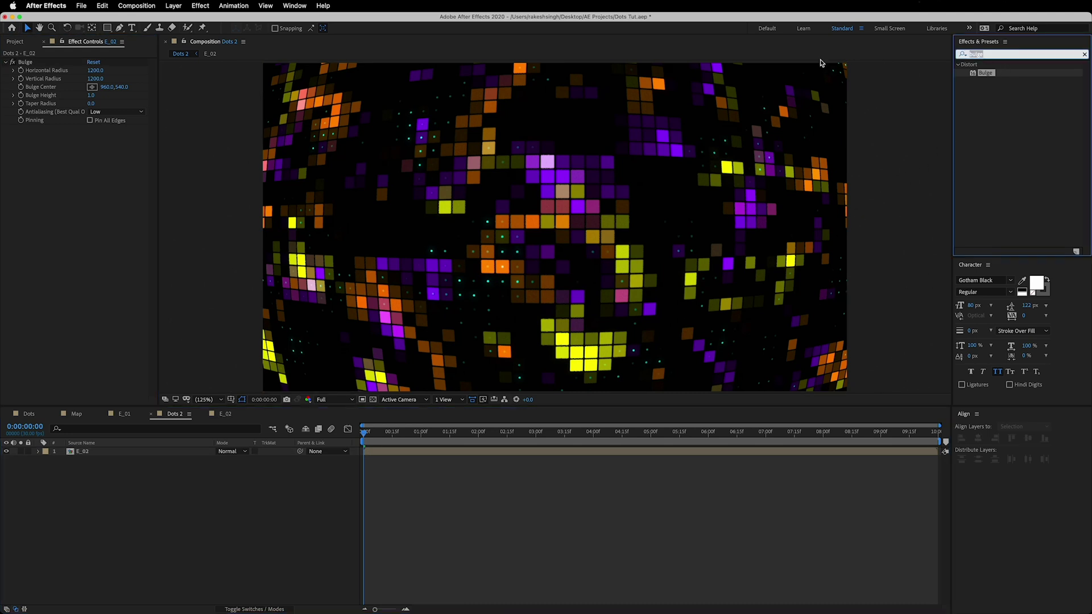
pyautogui.write('camera')
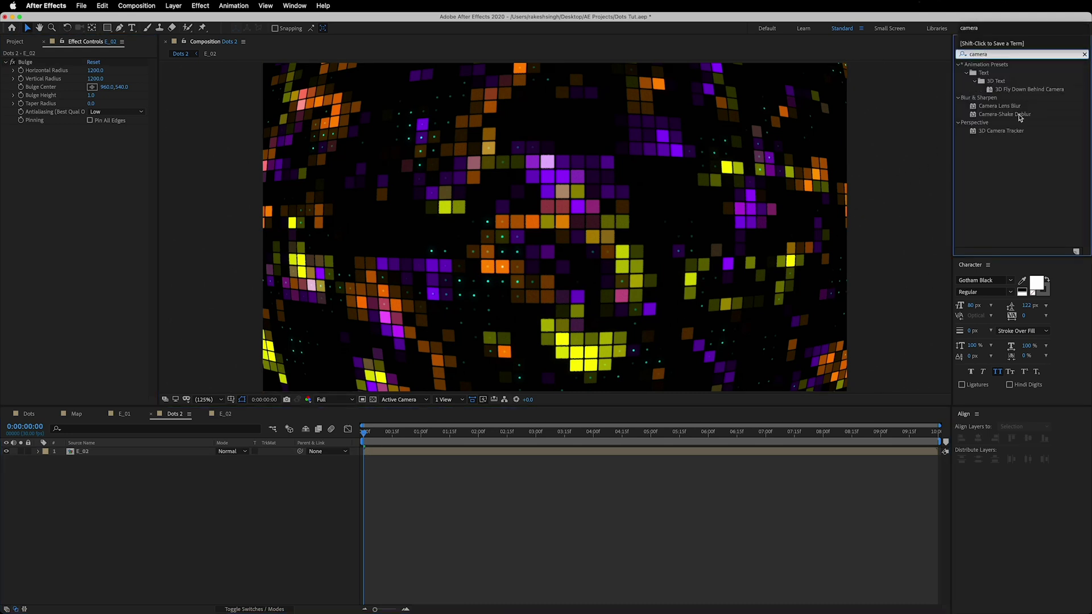
pyautogui.moveTo(1001, 106); pyautogui.dragTo(96, 218)
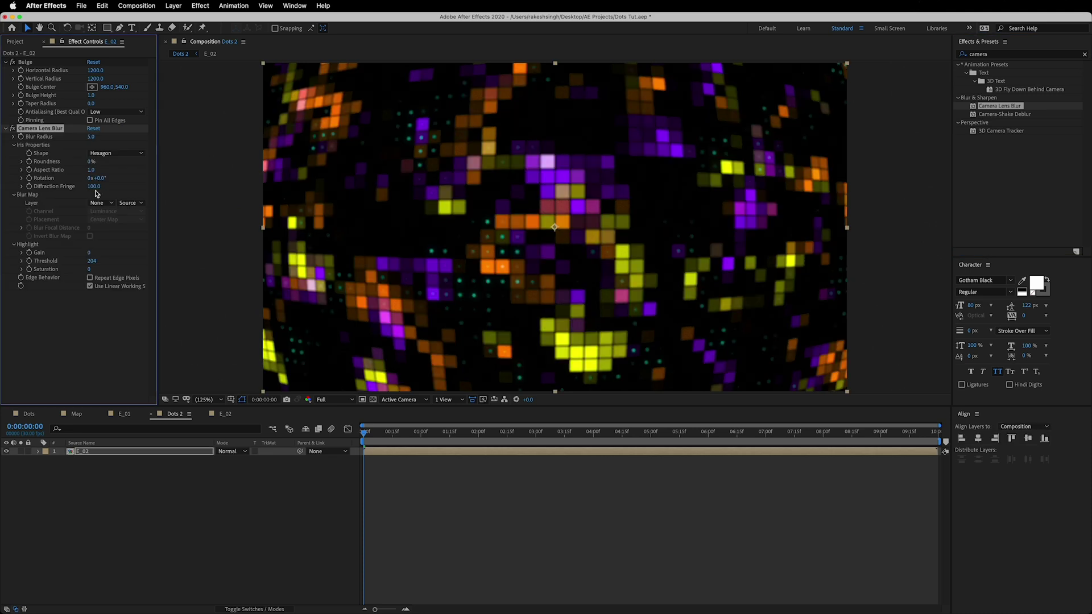
# Step: Add the Map composition to the Dots 2 timeline as a layer beneath E_02
pyautogui.click(15, 43)
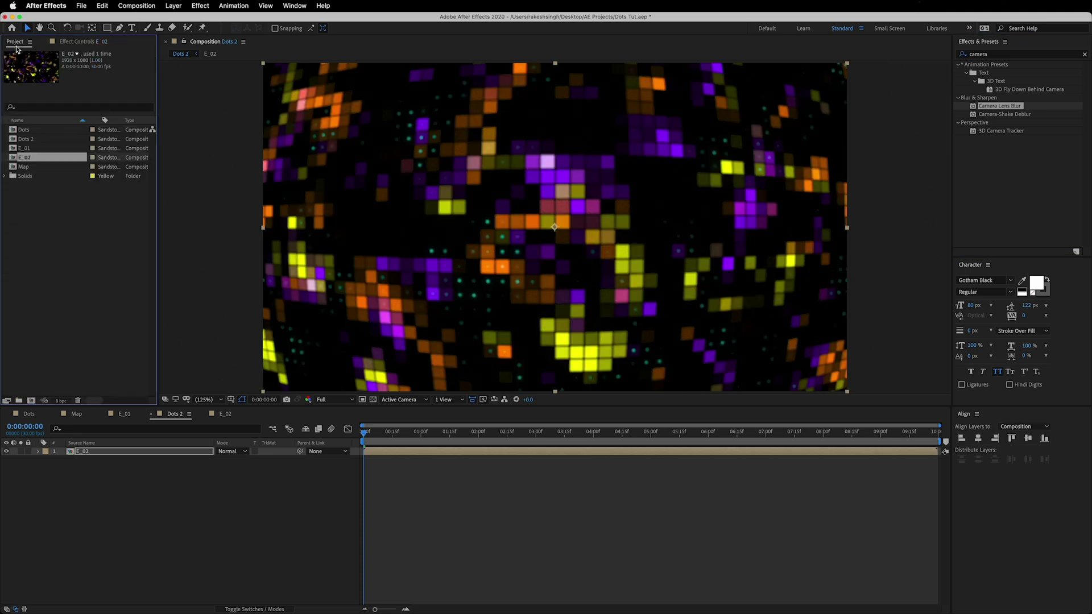
pyautogui.click(33, 169)
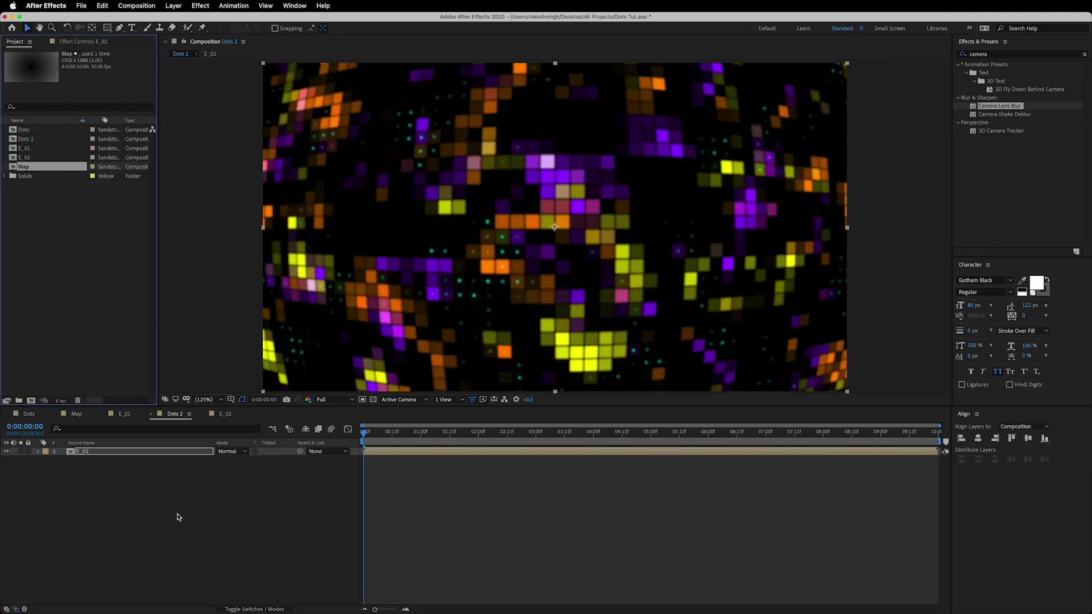
pyautogui.moveTo(179, 517); pyautogui.dragTo(179, 515)
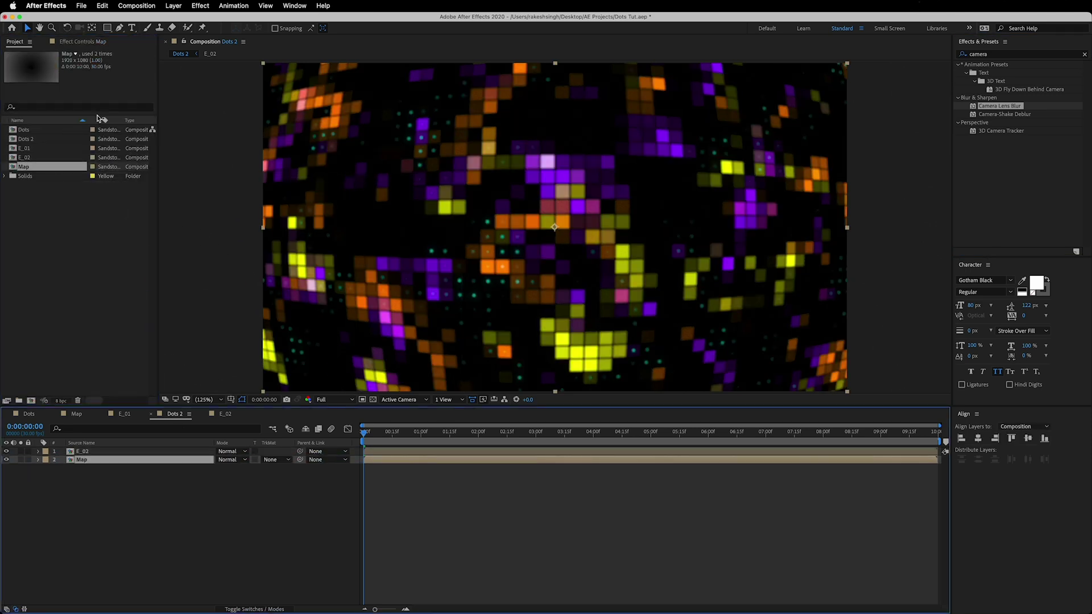
# Step: On E_02's Camera Lens Blur, use the Map layer as the Blur Map and set the Blur Radius to 50
pyautogui.click(104, 452)
pyautogui.click(105, 203)
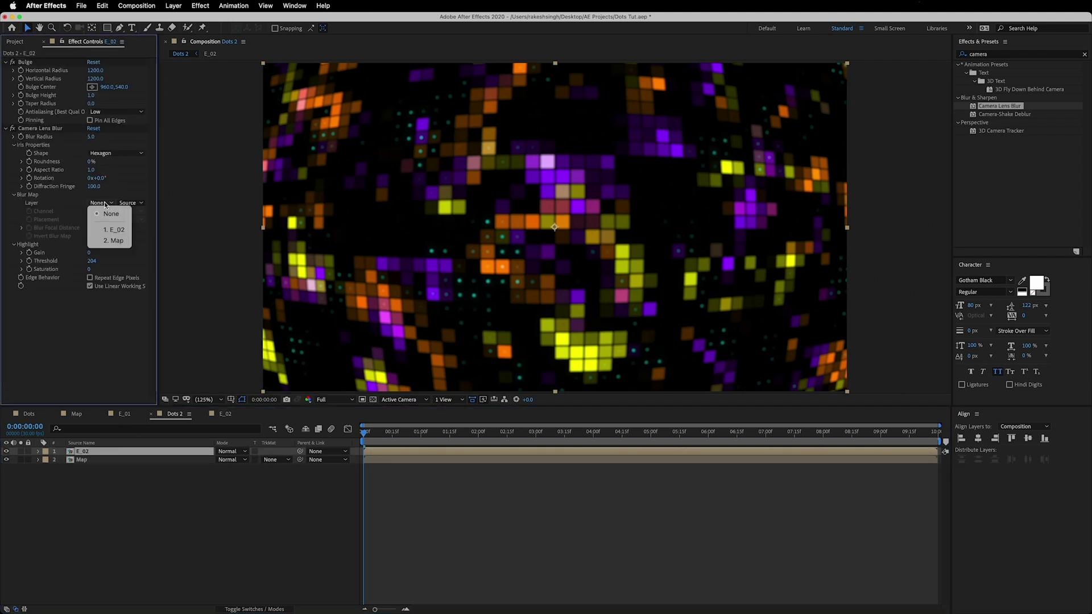
pyautogui.click(112, 241)
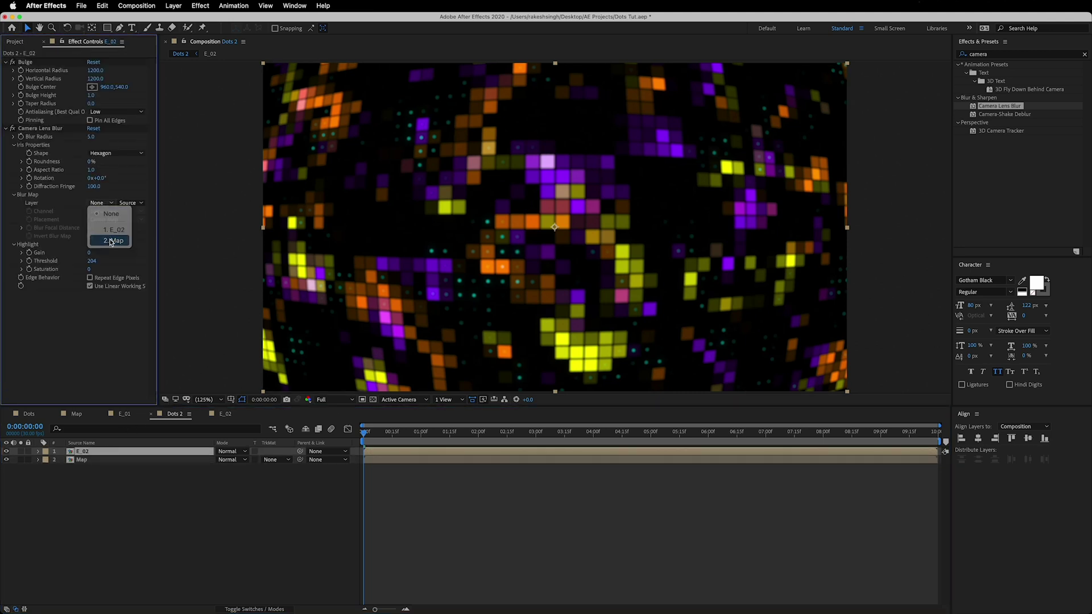
pyautogui.click(90, 137)
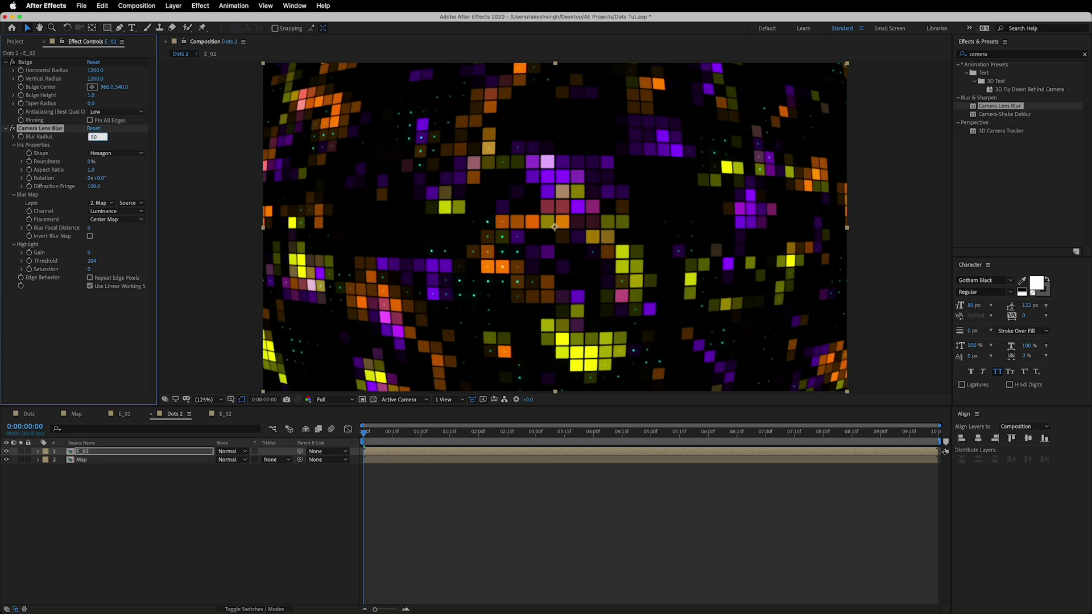
pyautogui.press('Return')
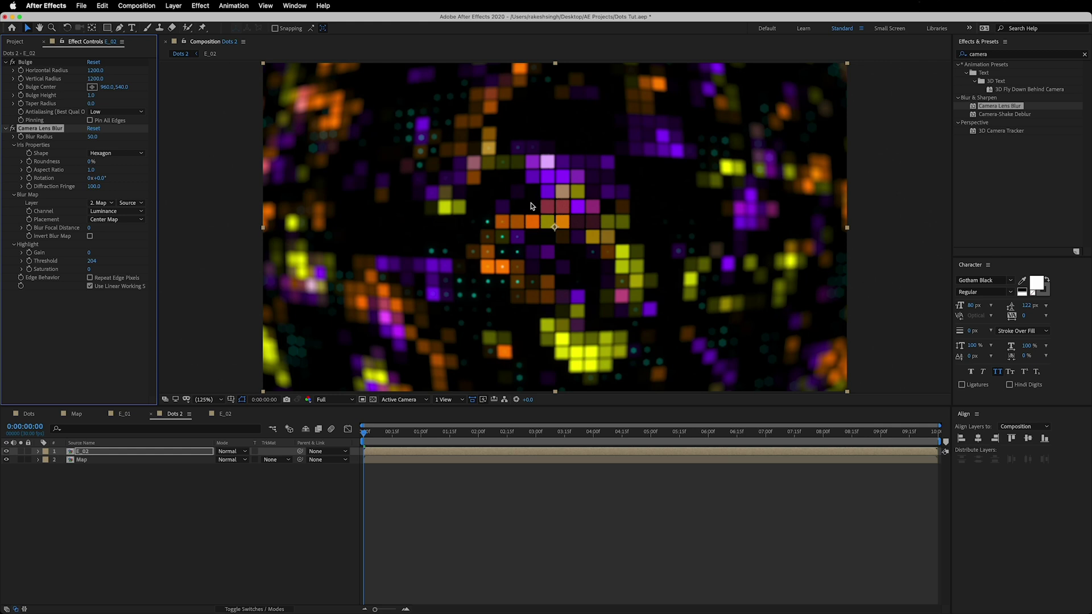
pyautogui.click(132, 498)
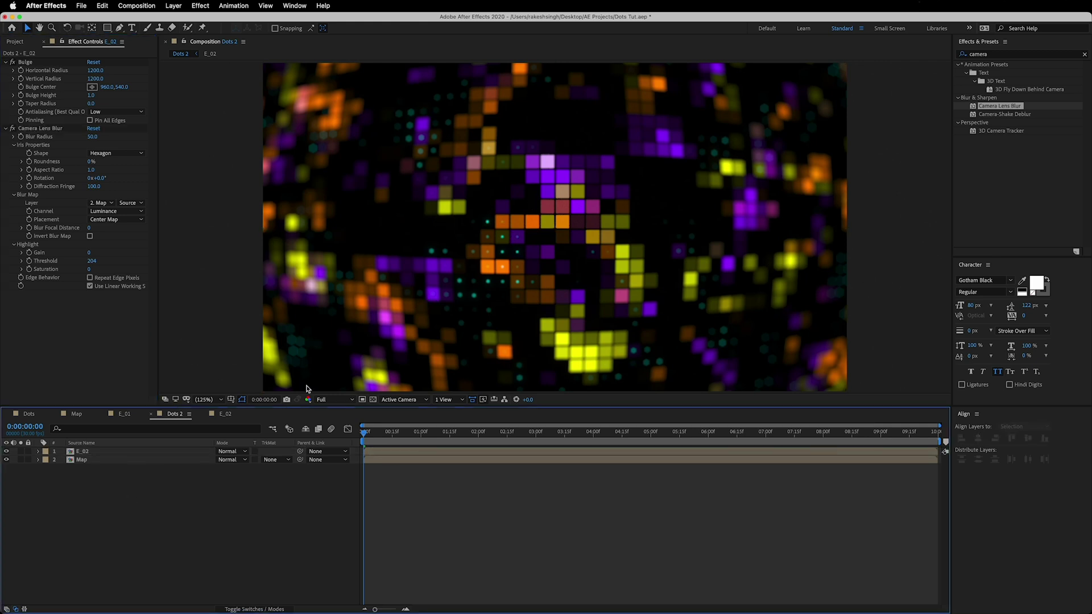
# Step: Apply Motion Tile to E_02 and keyframe its Tile Center from 960, 540 at the start to 960, 921 at 0:00:09:29
pyautogui.click(1002, 55)
pyautogui.write('motion')
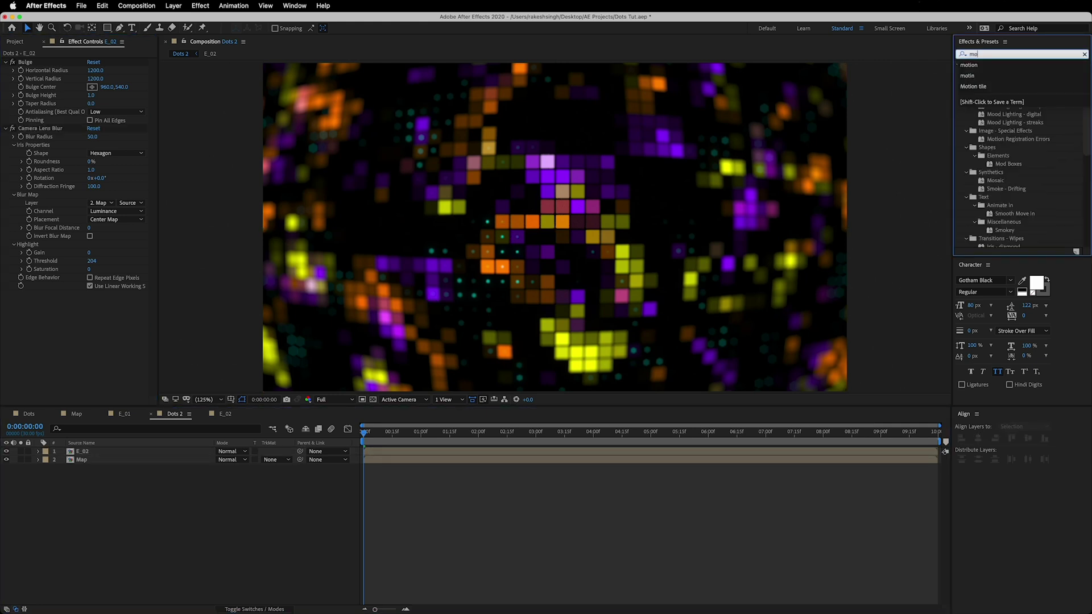
pyautogui.click(995, 63)
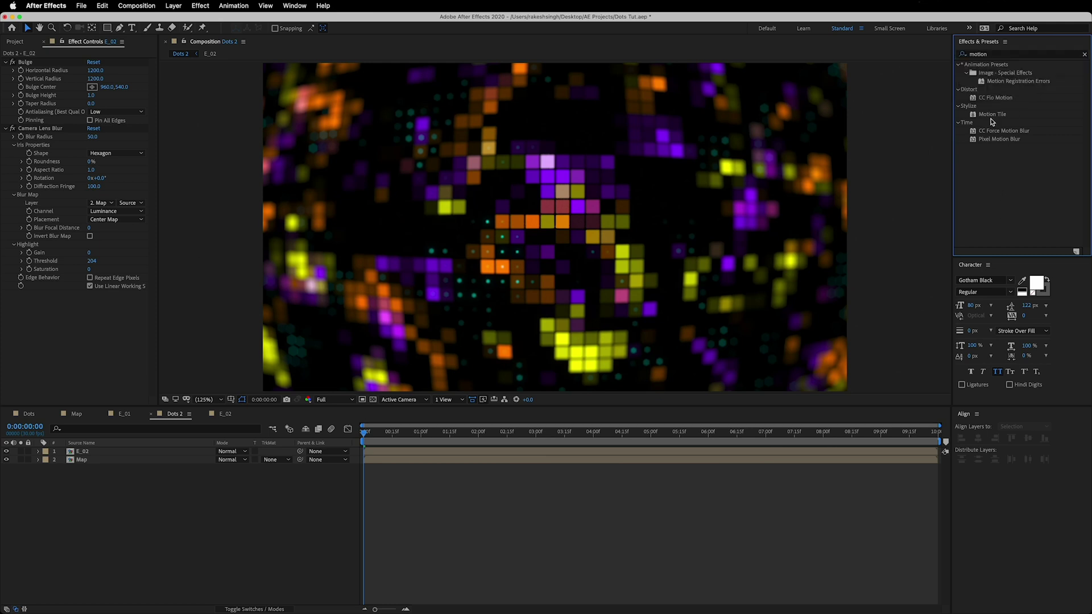
pyautogui.moveTo(993, 115); pyautogui.dragTo(40, 333)
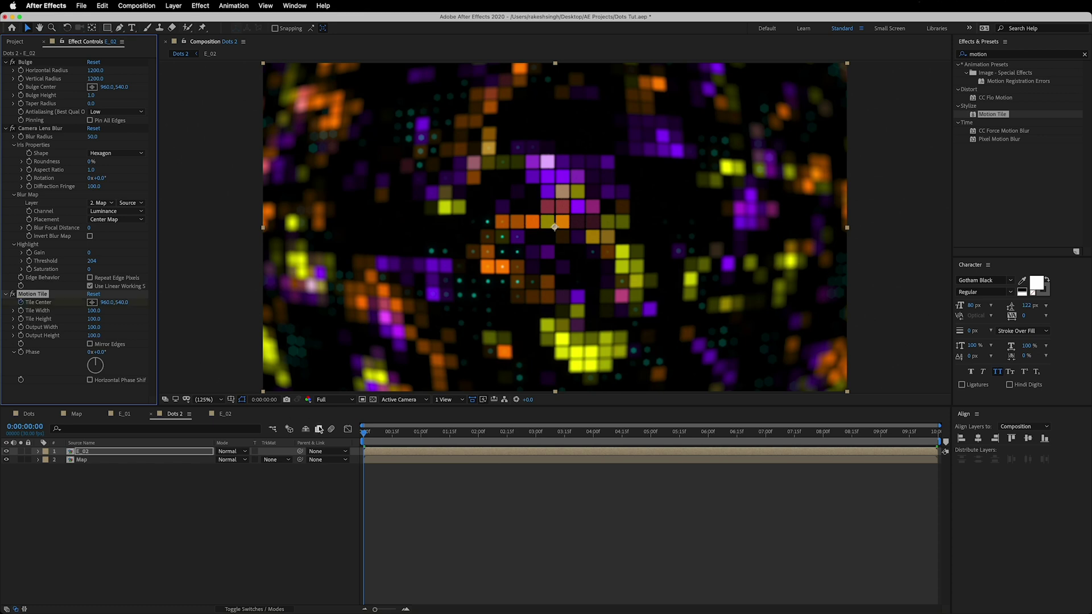
pyautogui.moveTo(367, 434); pyautogui.dragTo(1017, 443)
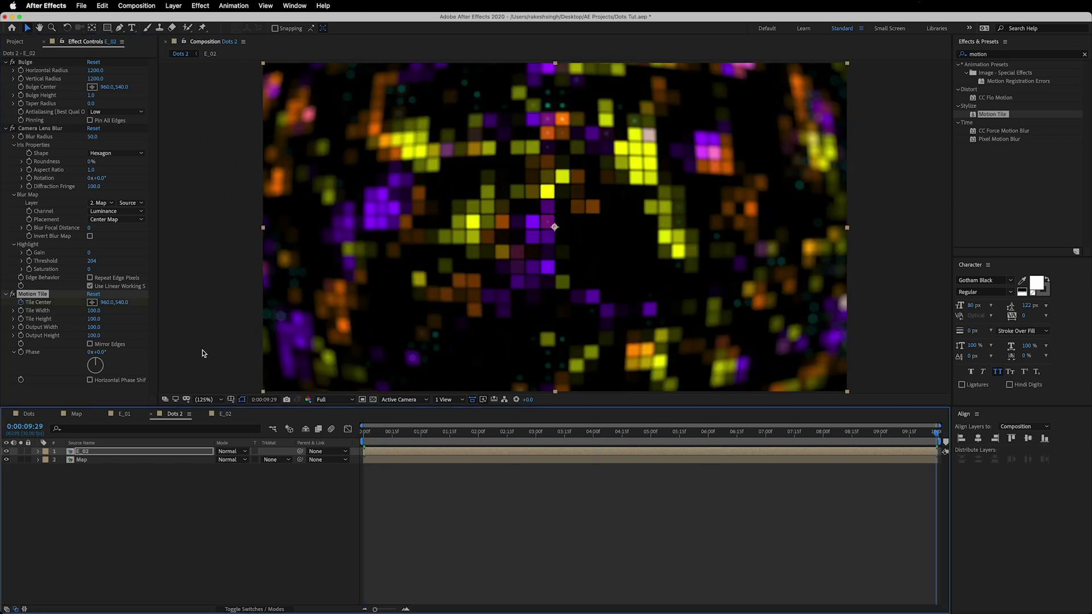
pyautogui.moveTo(121, 302); pyautogui.dragTo(305, 308)
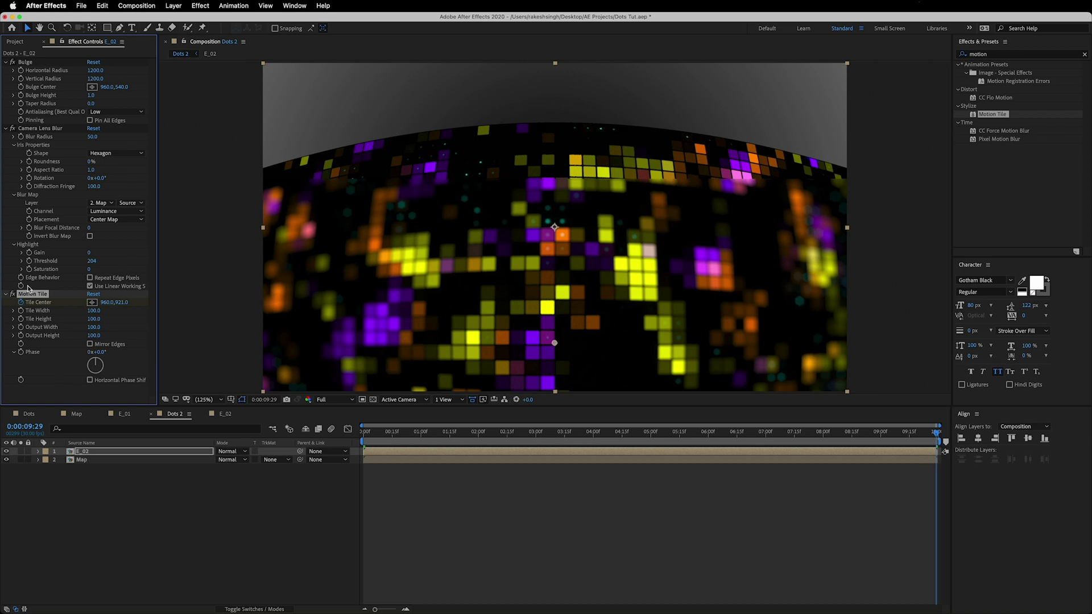
# Step: Move Motion Tile above Bulge in E_02's effect order and enable its Mirror Edges option
pyautogui.moveTo(26, 292); pyautogui.dragTo(21, 63)
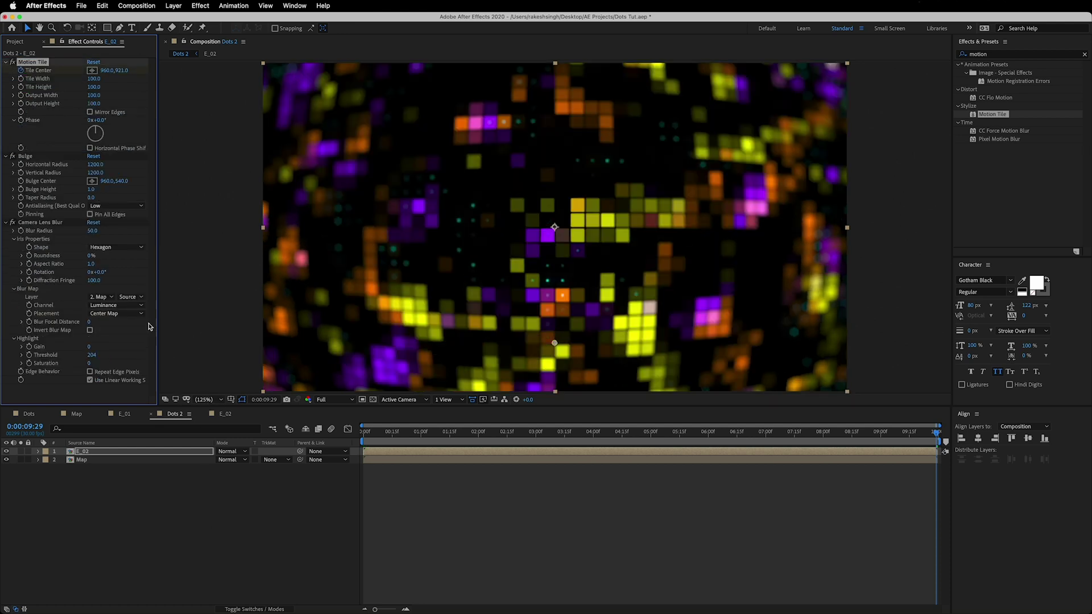
pyautogui.click(90, 112)
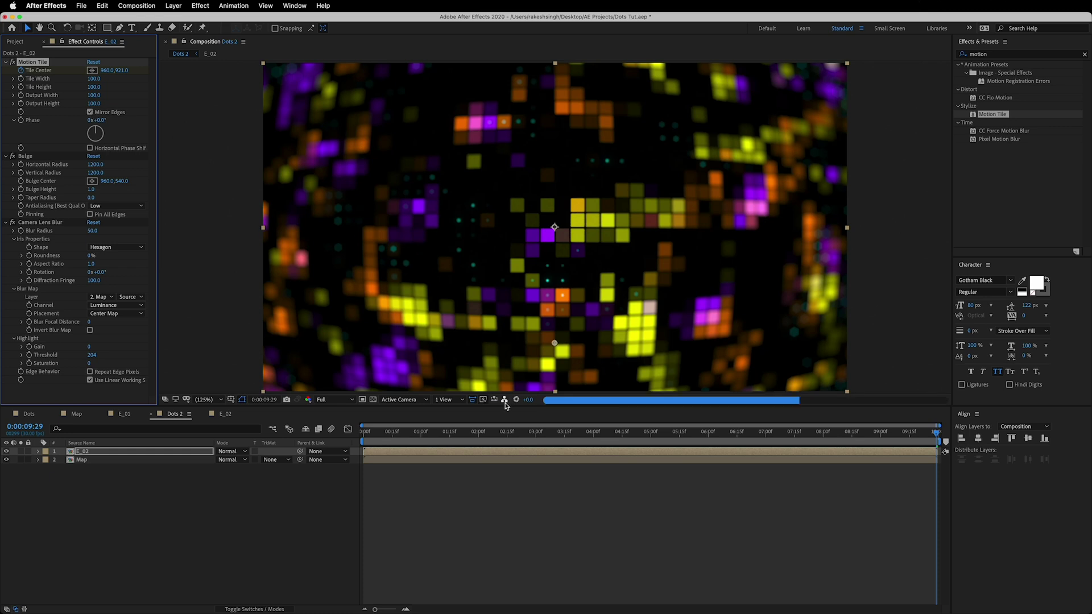
# Step: Return to the start of the Dots 2 timeline and preview the animation
pyautogui.moveTo(473, 442); pyautogui.dragTo(364, 435)
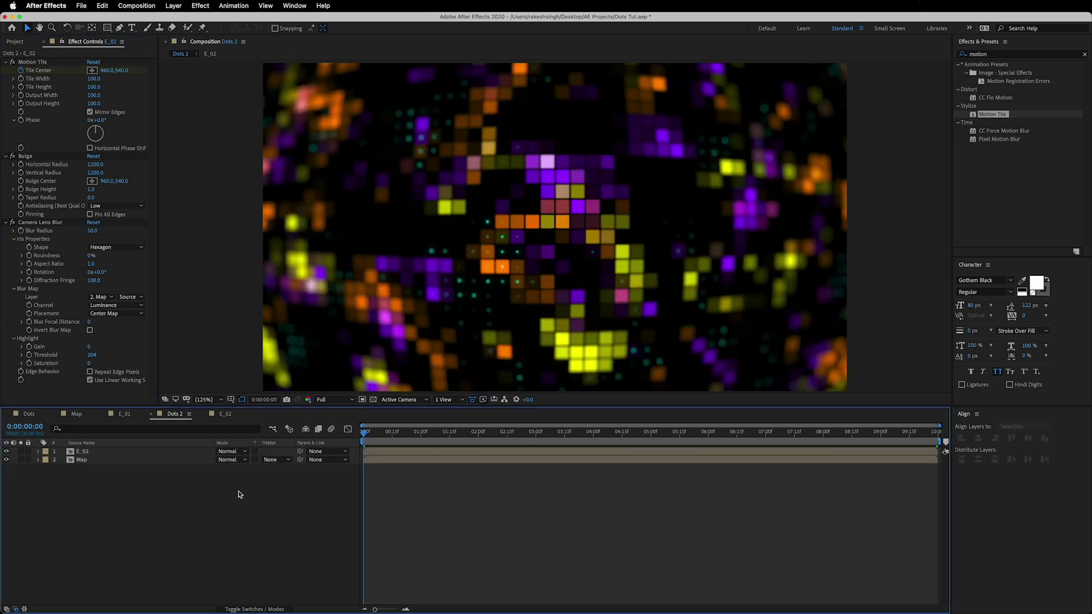
pyautogui.press('space')
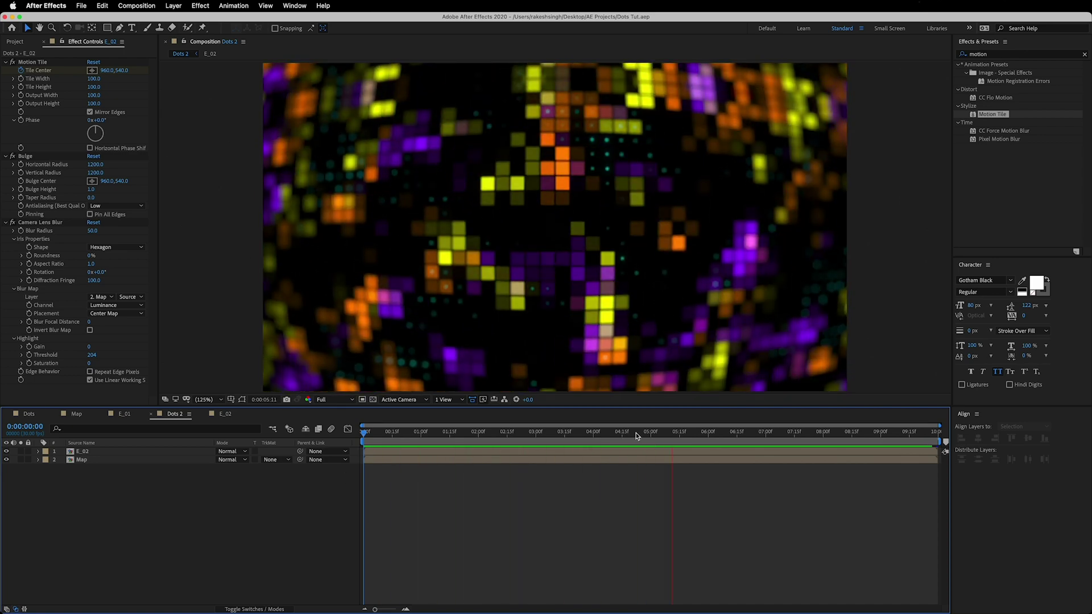
# Step: In the E_02 composition, set the top D1 layer's Tint Map White To color to orange FF8300
pyautogui.press('space')
pyautogui.moveTo(626, 432); pyautogui.dragTo(493, 432)
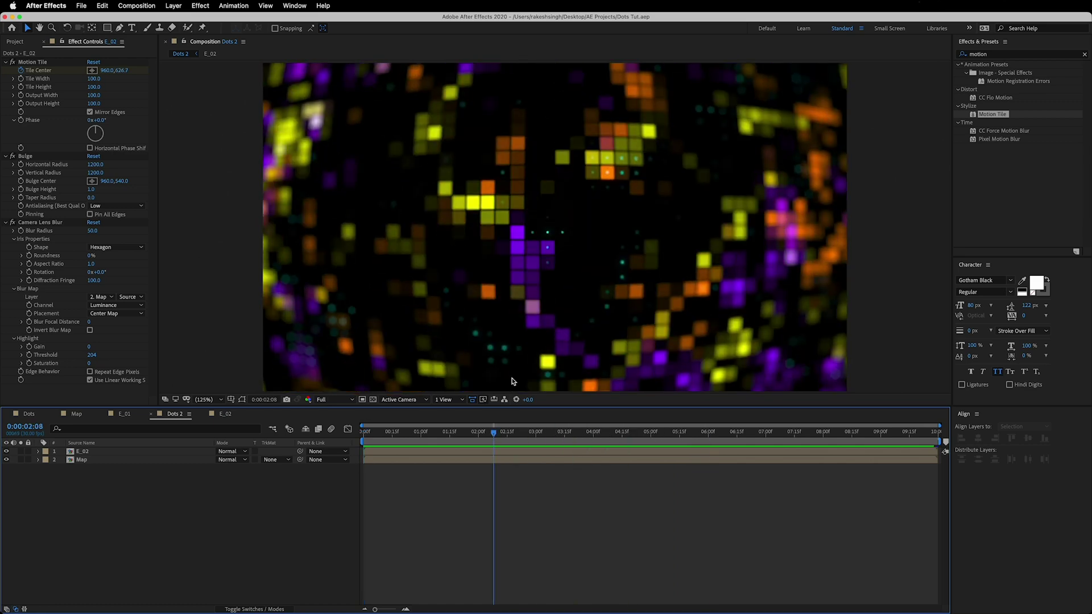
pyautogui.doubleClick(98, 453)
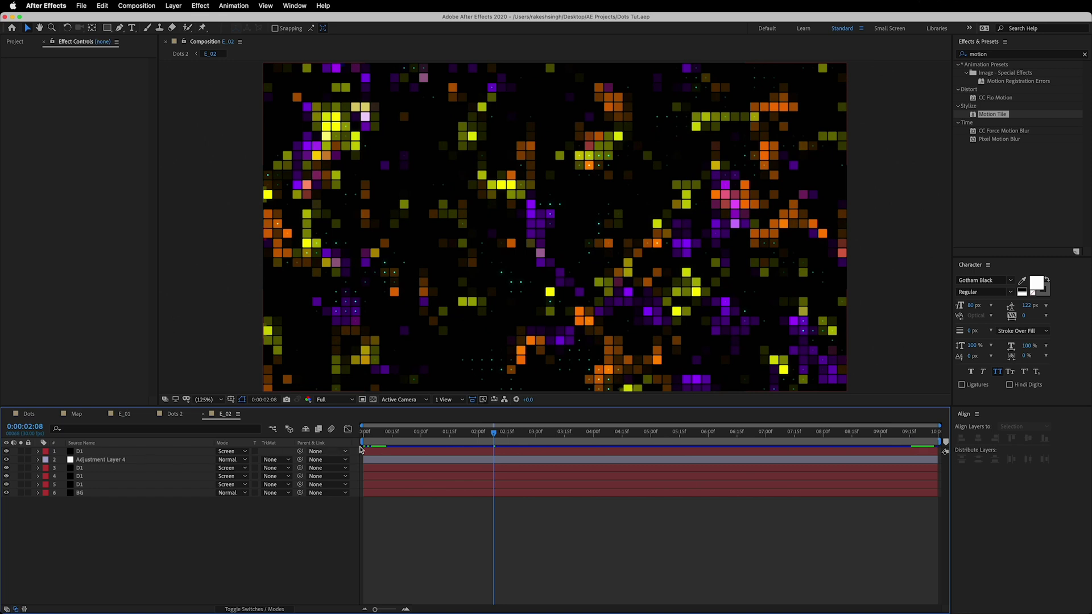
pyautogui.click(111, 453)
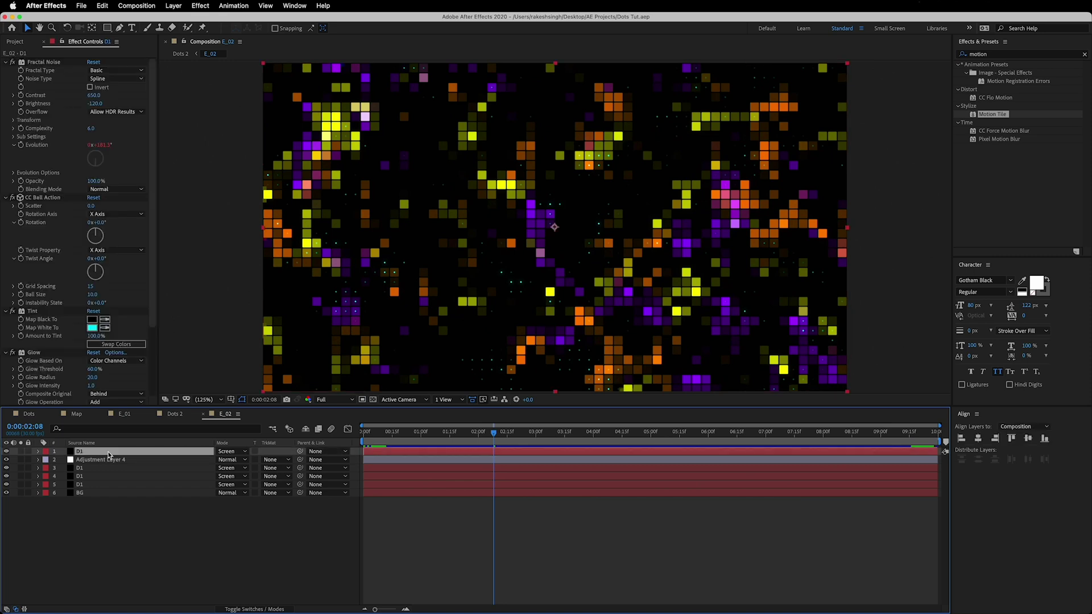
pyautogui.click(92, 328)
pyautogui.moveTo(262, 379); pyautogui.dragTo(262, 382)
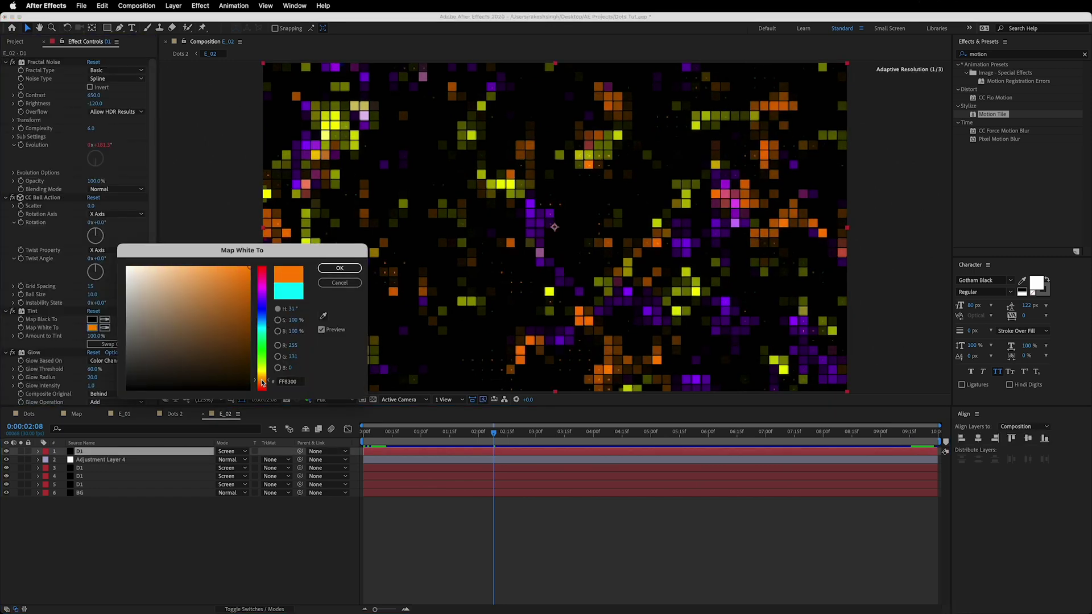
pyautogui.click(340, 269)
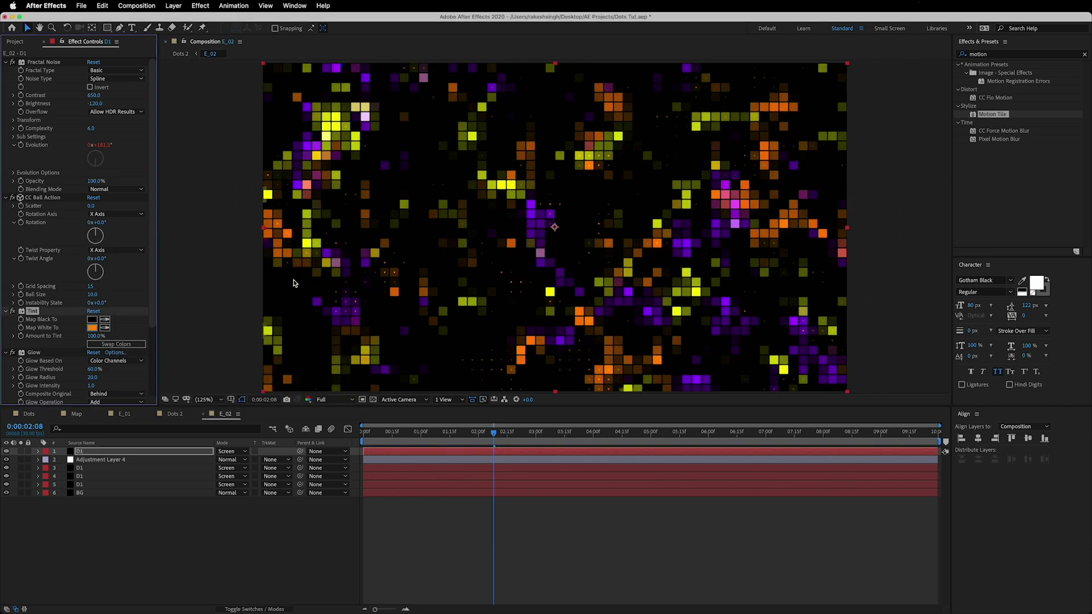
# Step: Copy the Border and HI-TECH BACKGROUNDS layers from the Dots composition into Dots 2
pyautogui.click(40, 419)
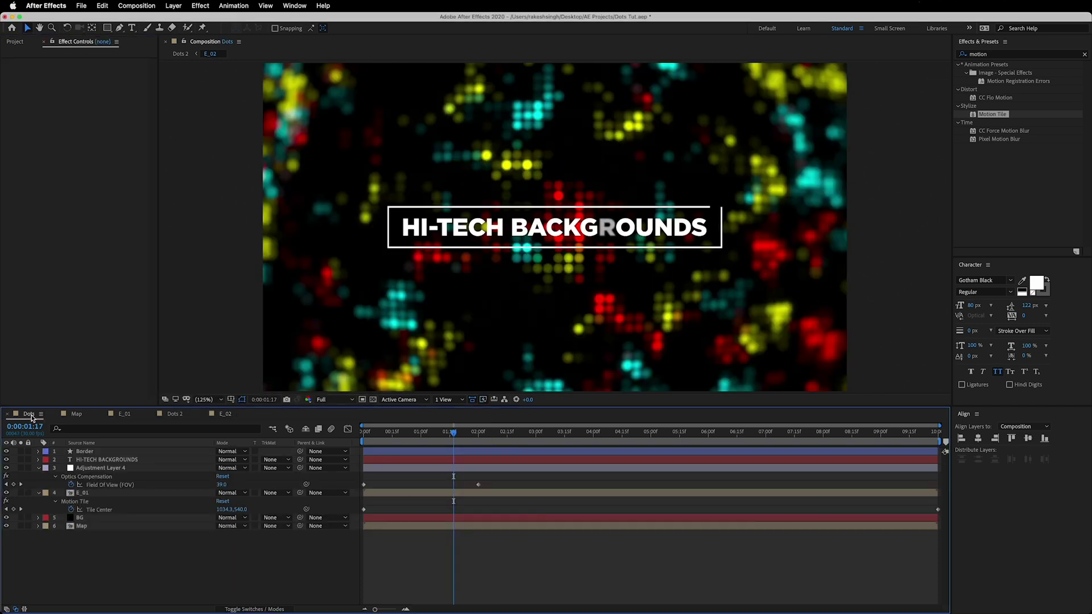
pyautogui.click(102, 453)
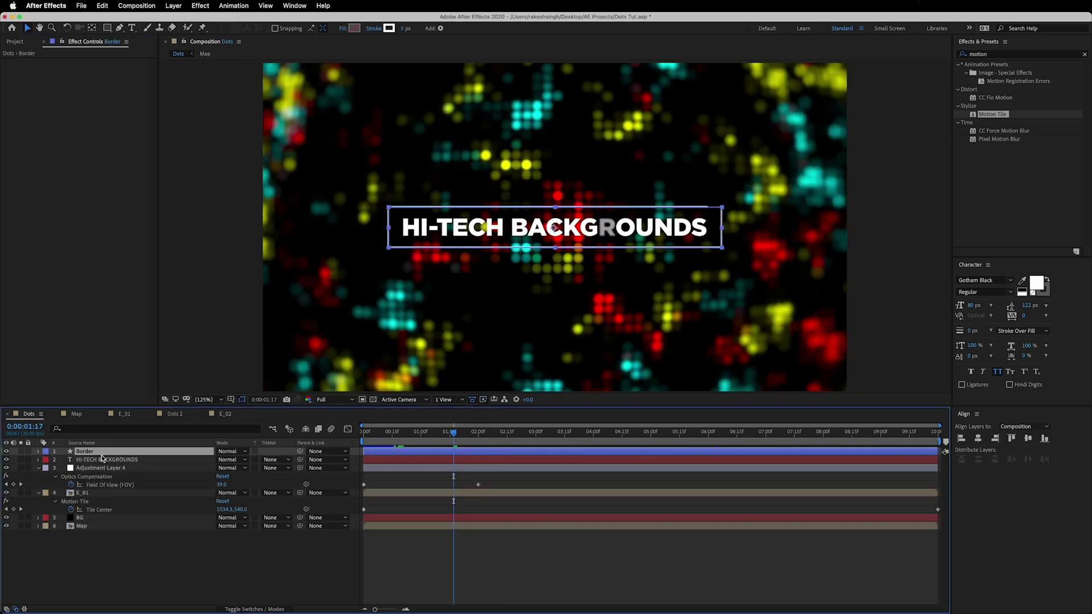
pyautogui.keyDown('shift'); pyautogui.click(103, 459); pyautogui.keyUp('shift')
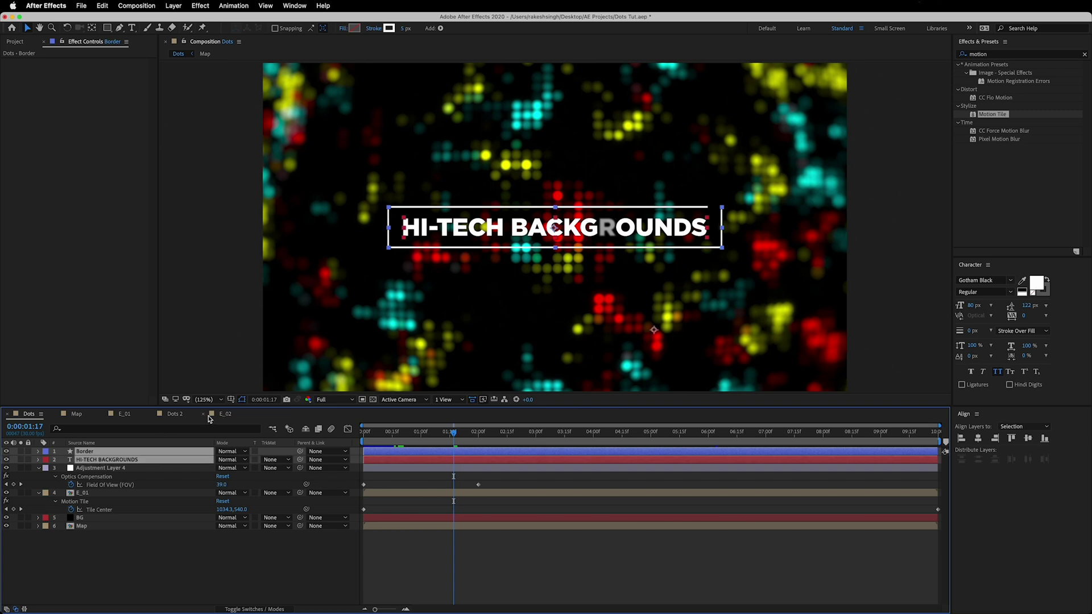
pyautogui.click(170, 415)
pyautogui.press('cmd+v')
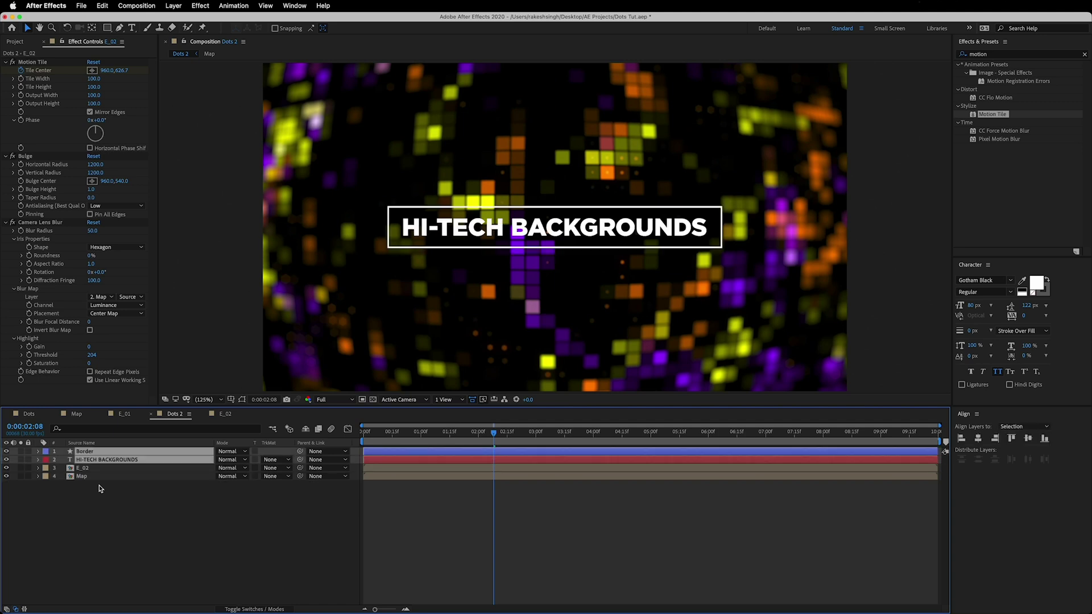
pyautogui.click(100, 489)
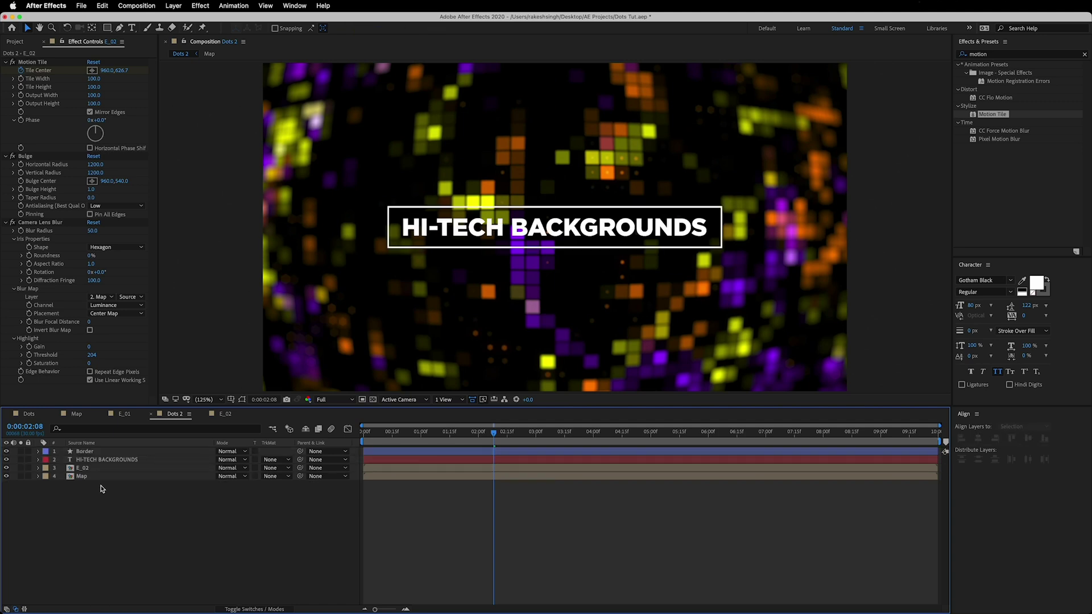
# Step: Replace HI-TECH with DIGITAL in the Dots 2 title so it reads DIGITAL BACKGROUNDS
pyautogui.doubleClick(86, 460)
pyautogui.moveTo(503, 226); pyautogui.dragTo(324, 229)
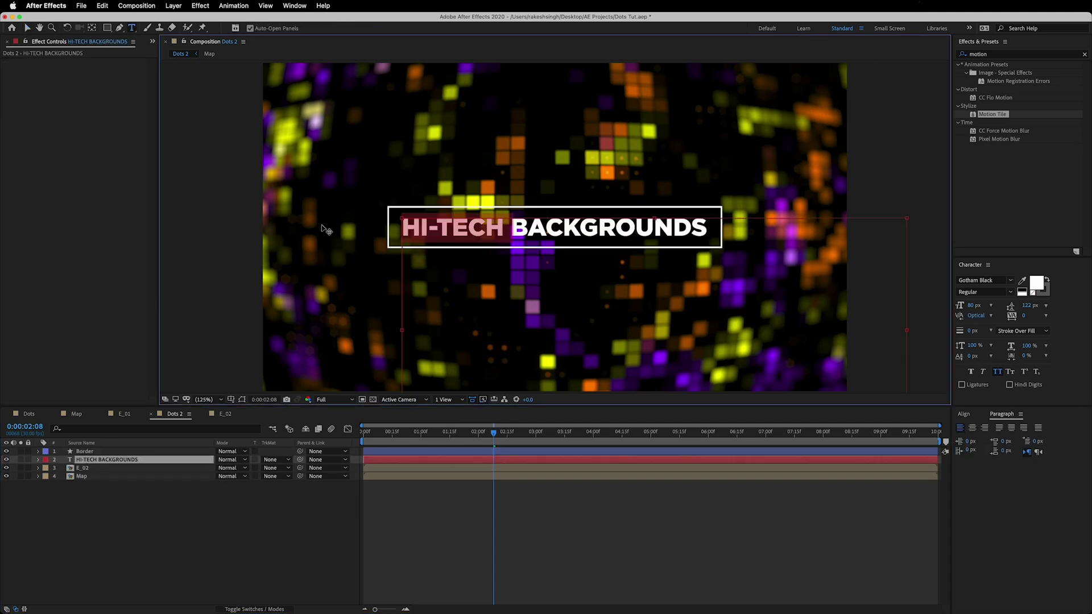
pyautogui.write('DIBACK')
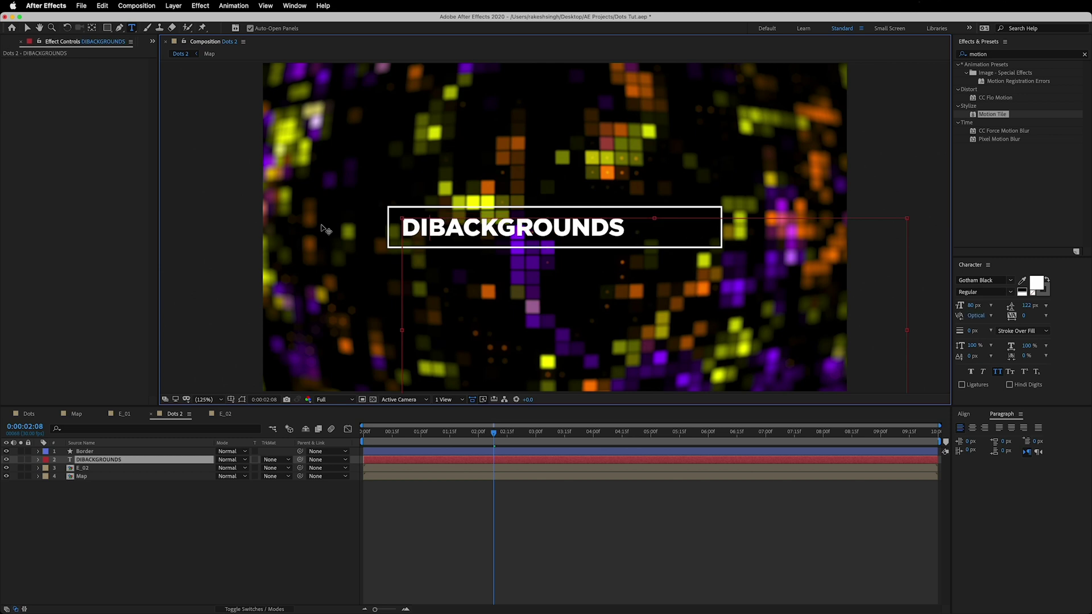
pyautogui.write('GITA')
pyautogui.write('L')
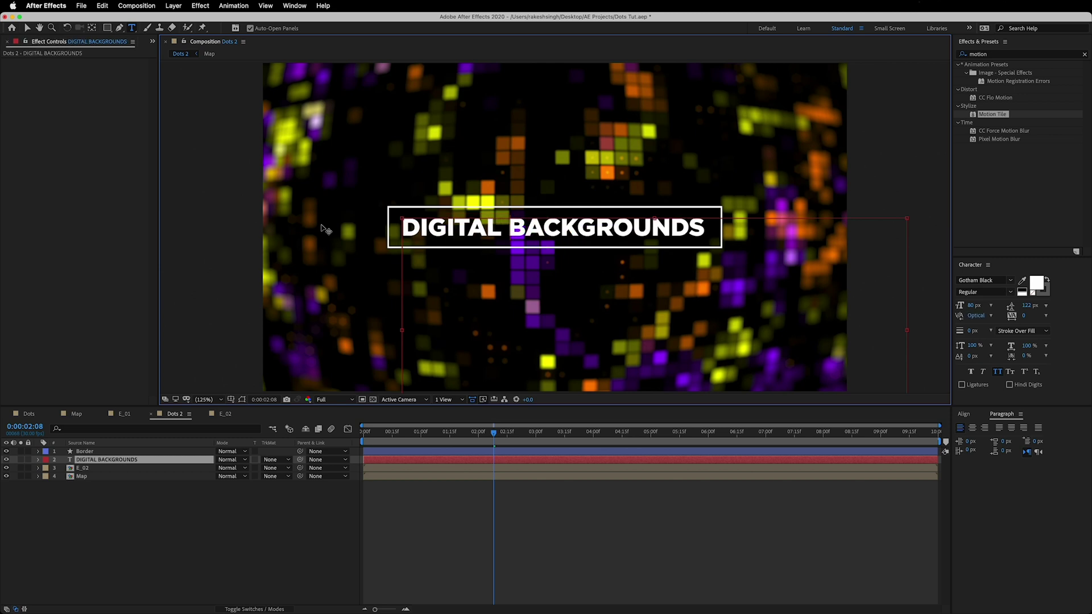
pyautogui.click(175, 523)
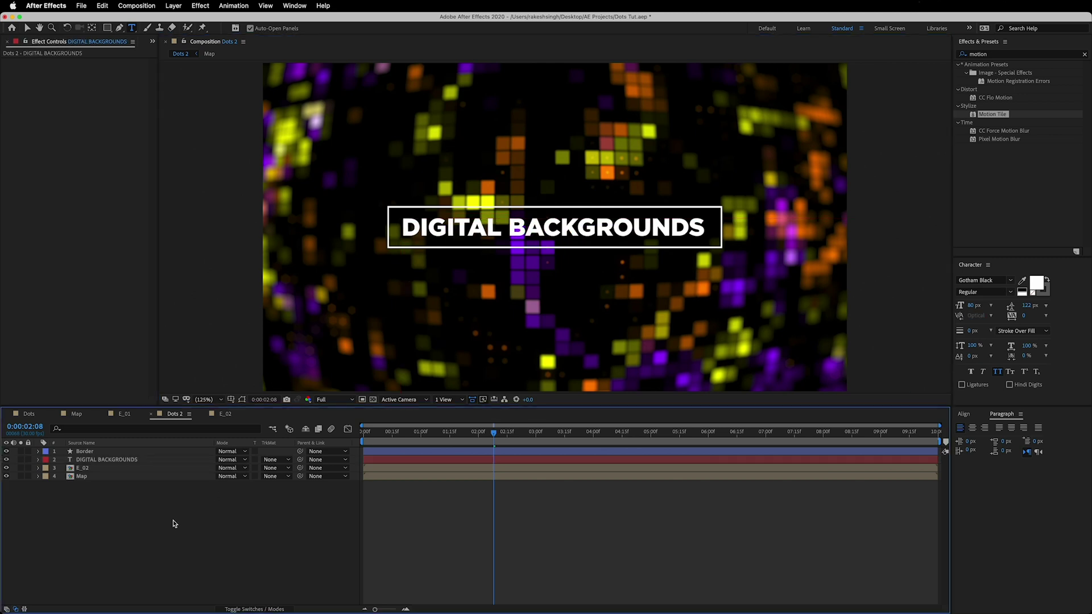
# Step: Copy the Optics Compensation effect from the adjustment layer in the Dots composition
pyautogui.click(29, 414)
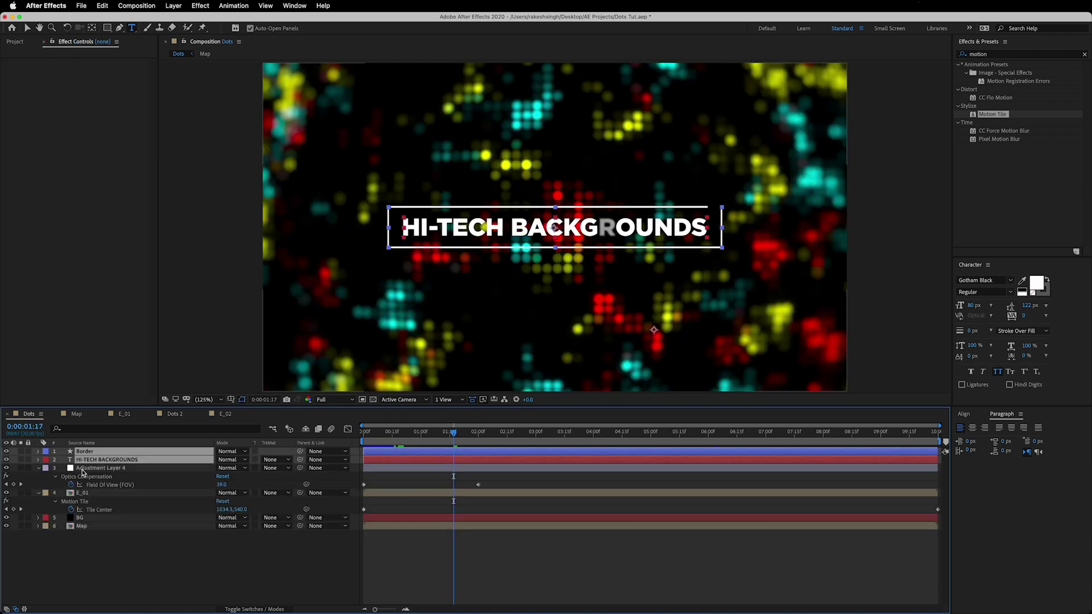
pyautogui.click(87, 468)
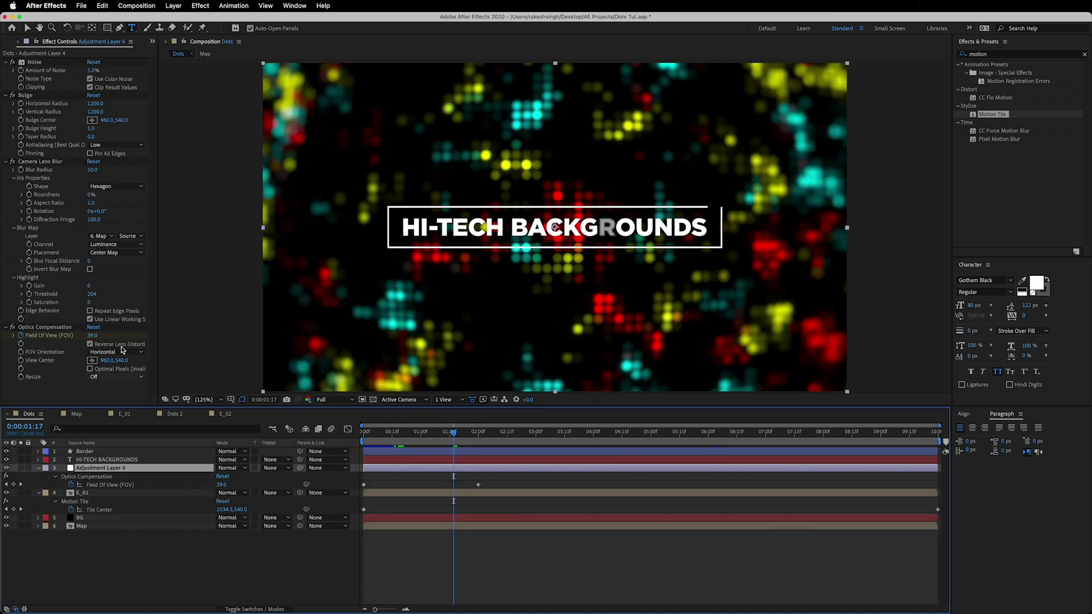
pyautogui.click(55, 328)
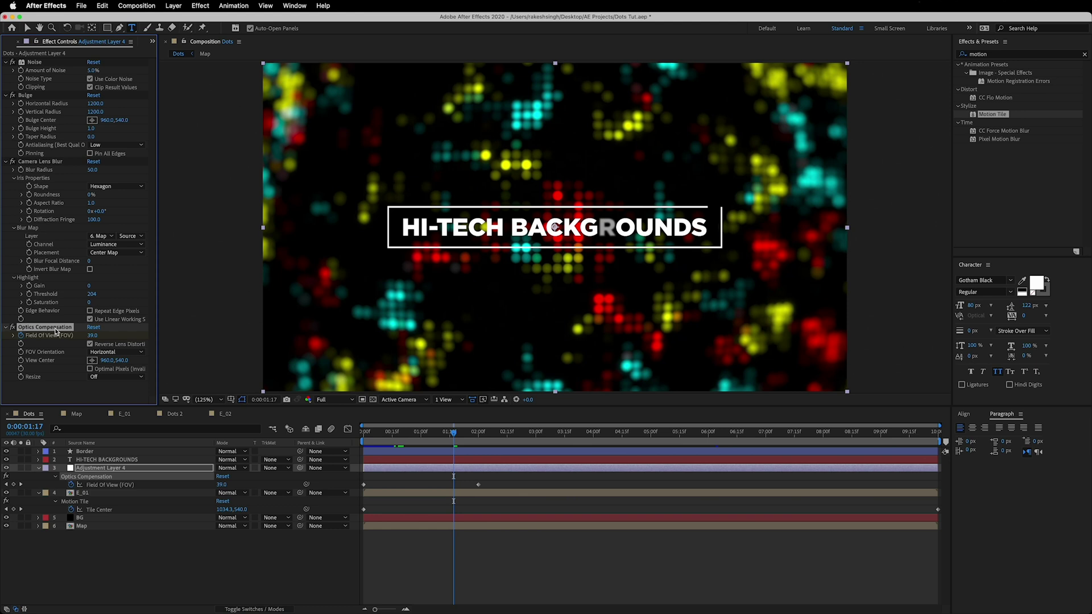
# Step: Add a new adjustment layer to the Dots 2 composition and rename it Optics
pyautogui.click(178, 420)
pyautogui.rightClick(94, 529)
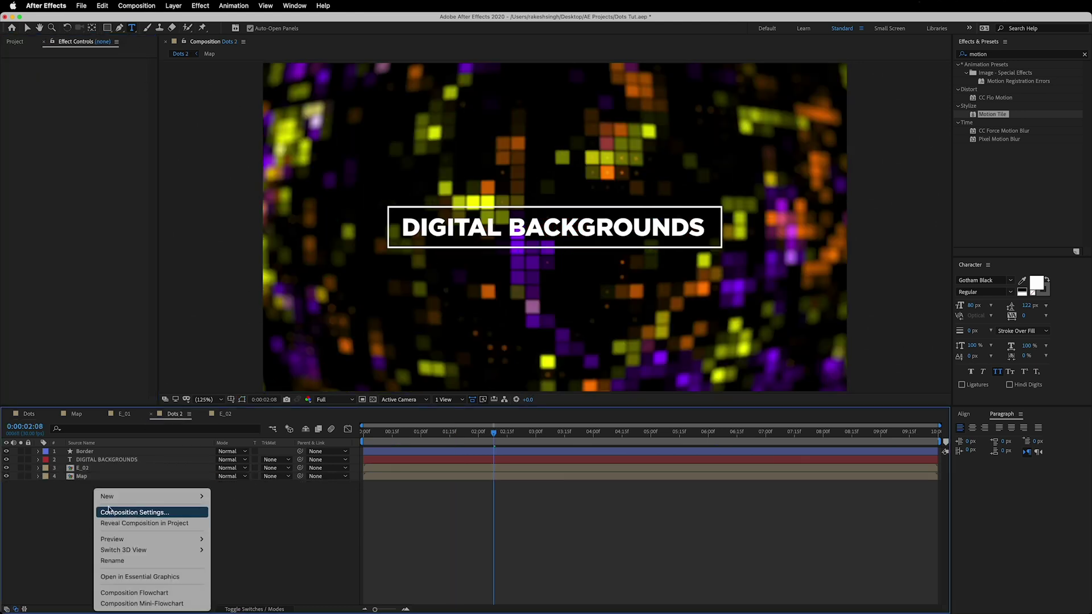
pyautogui.moveTo(114, 496)
pyautogui.click(269, 570)
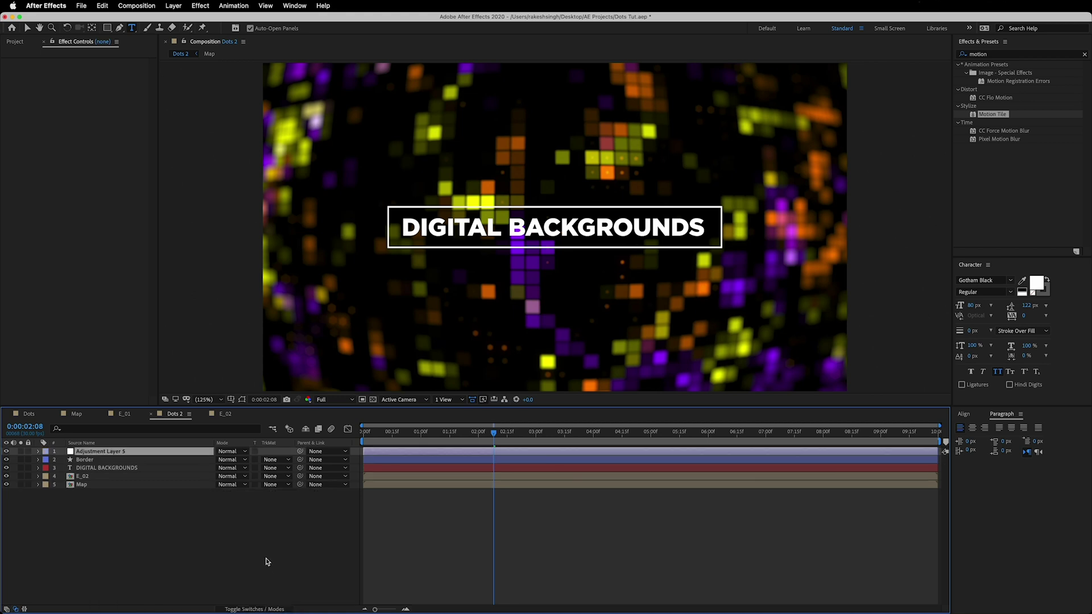
pyautogui.press('capslock')
pyautogui.press('Return')
pyautogui.press('capslock')
pyautogui.write('cs')
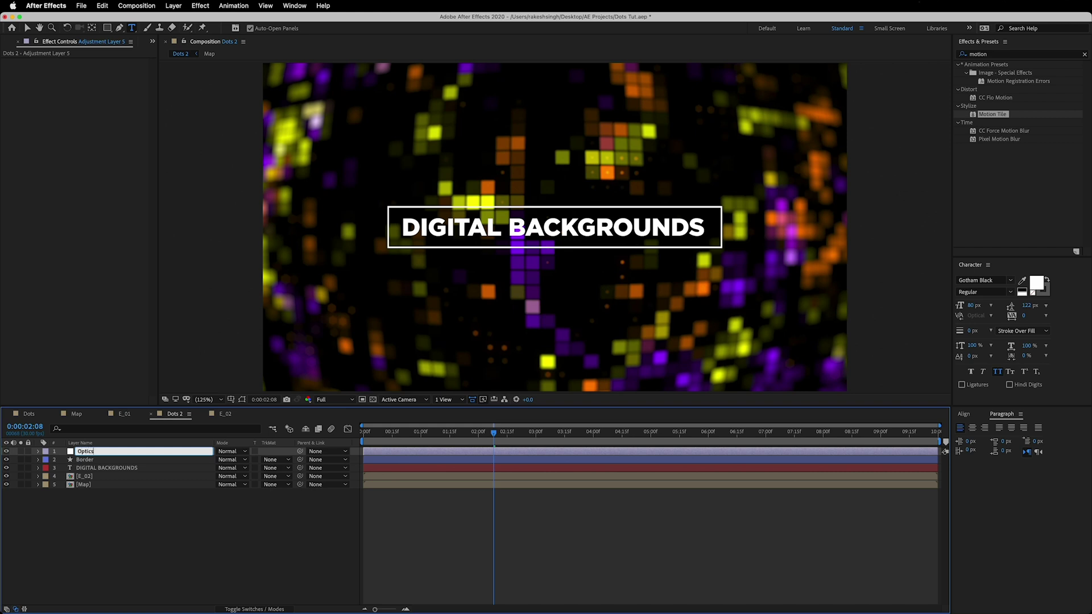
pyautogui.press('Return')
# Step: Paste Optics Compensation onto the Optics layer and shift its Field Of View keyframes to begin at 0:00:00:00
pyautogui.hotkey('ctrl', 'v')
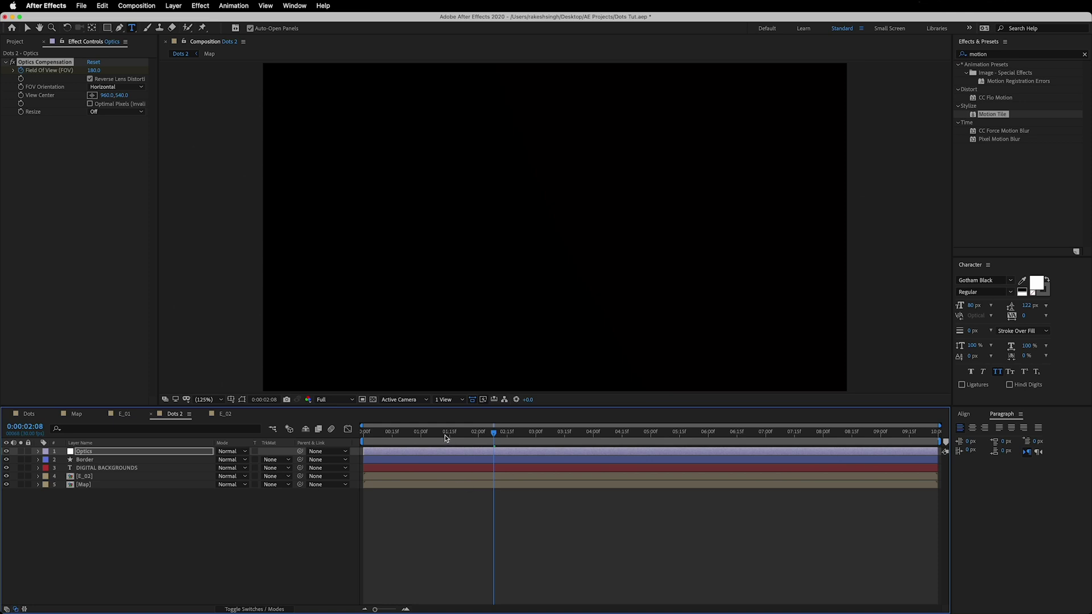
pyautogui.moveTo(445, 437); pyautogui.dragTo(381, 438)
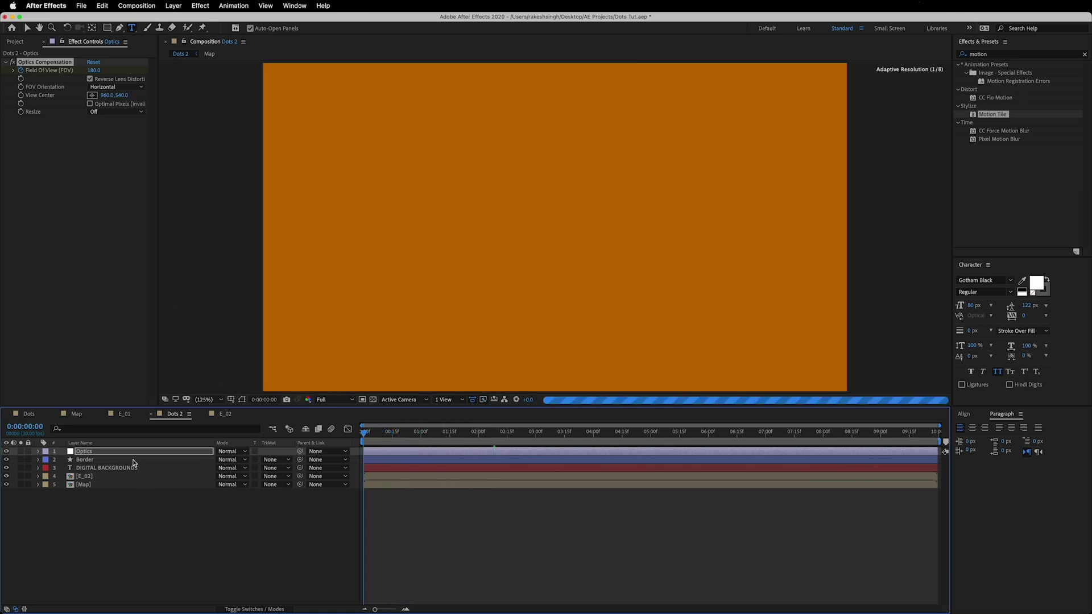
pyautogui.press('space')
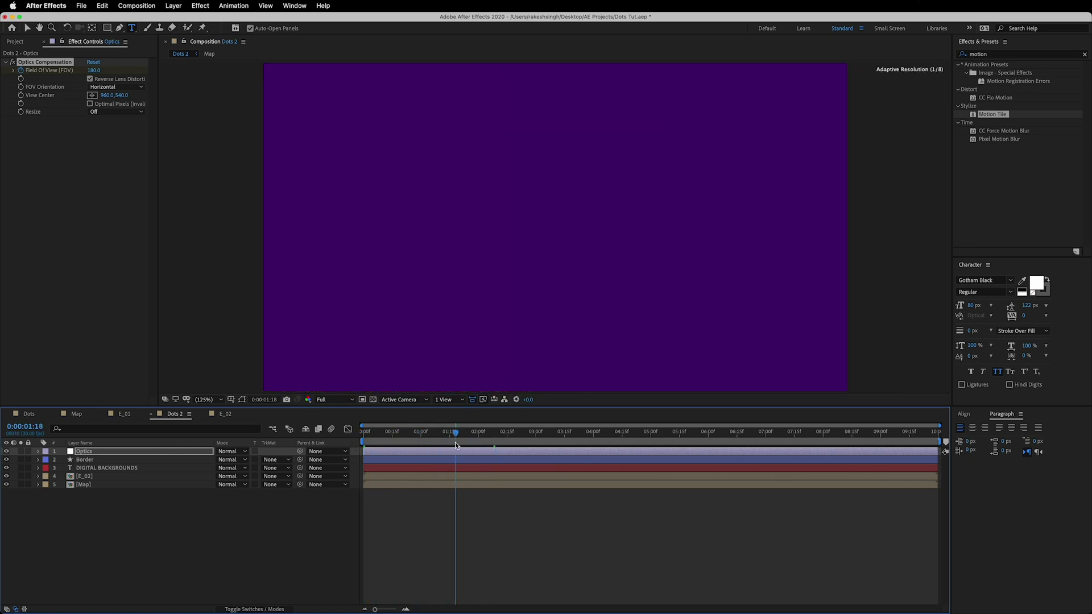
pyautogui.press('space')
pyautogui.press('u')
pyautogui.moveTo(624, 459); pyautogui.dragTo(365, 473)
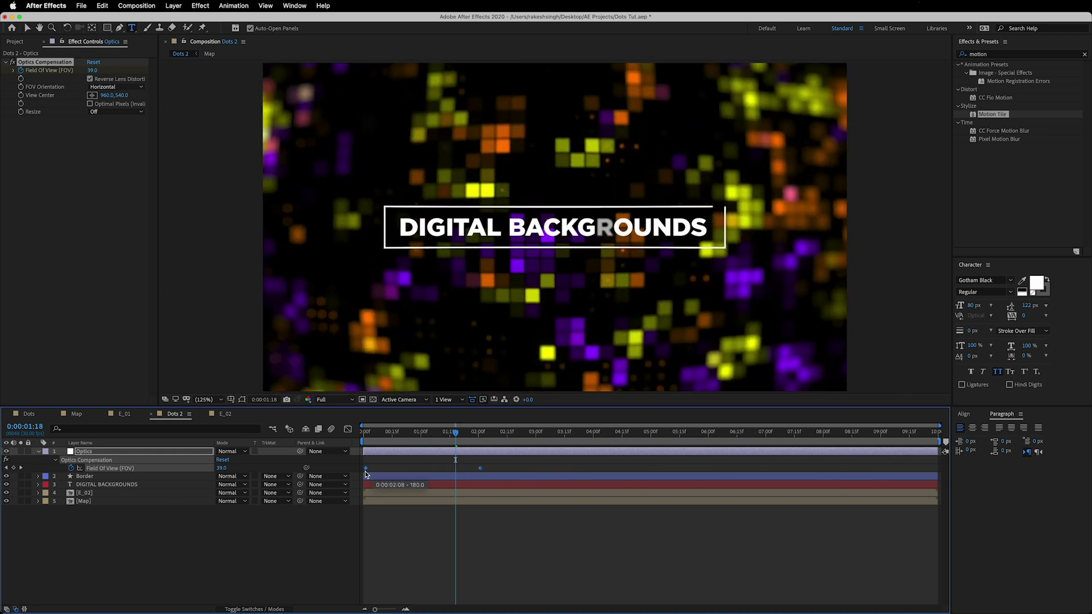
pyautogui.press('Home')
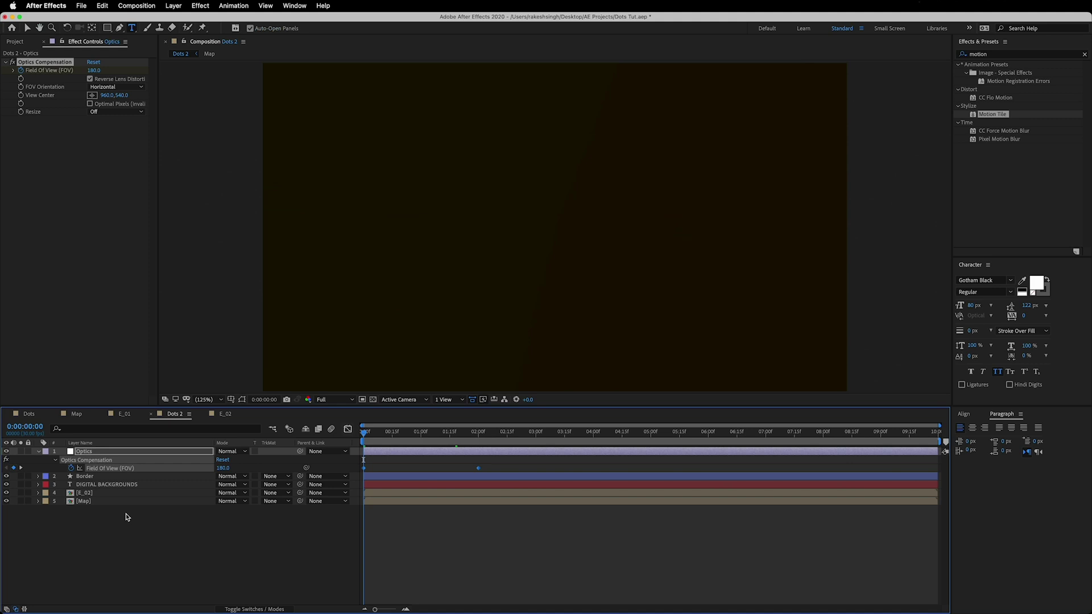
pyautogui.moveTo(365, 432)
pyautogui.mouseDown()
pyautogui.moveTo(453, 436)
pyautogui.moveTo(364, 437)
pyautogui.mouseUp()
pyautogui.click(131, 519)
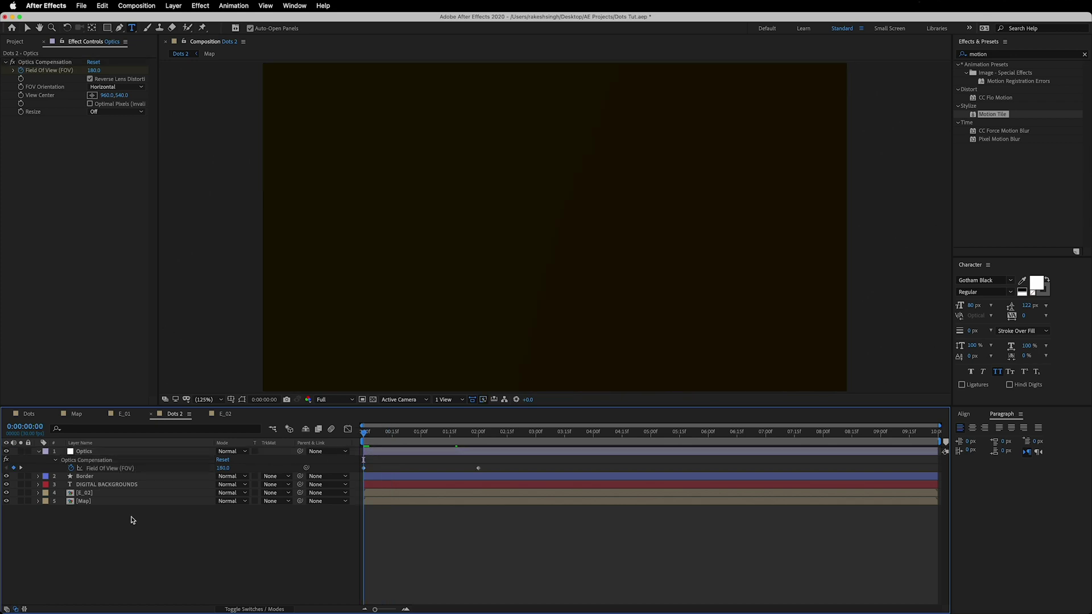
# Step: Add a new adjustment layer to the Dots composition and rename it OC
pyautogui.press('v')
pyautogui.click(28, 415)
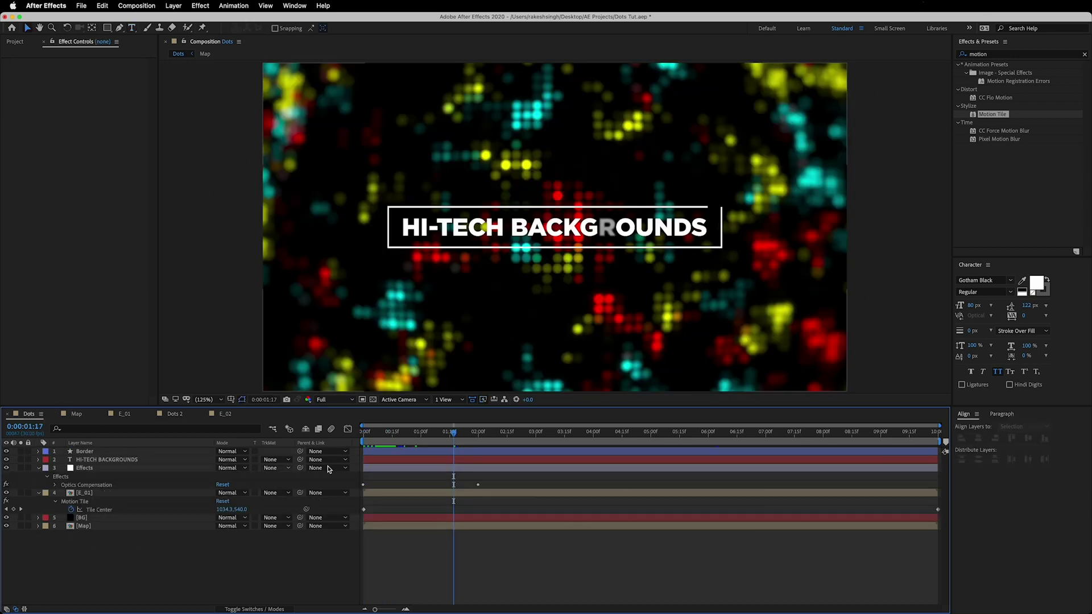
pyautogui.moveTo(387, 438); pyautogui.dragTo(424, 445)
pyautogui.rightClick(103, 563)
pyautogui.moveTo(127, 497)
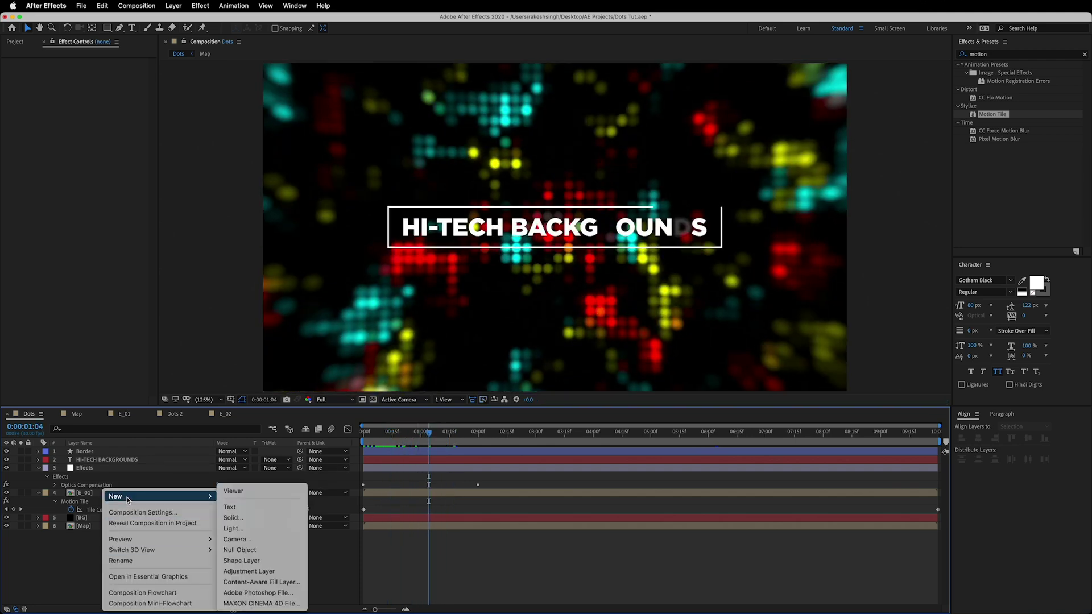
pyautogui.click(268, 572)
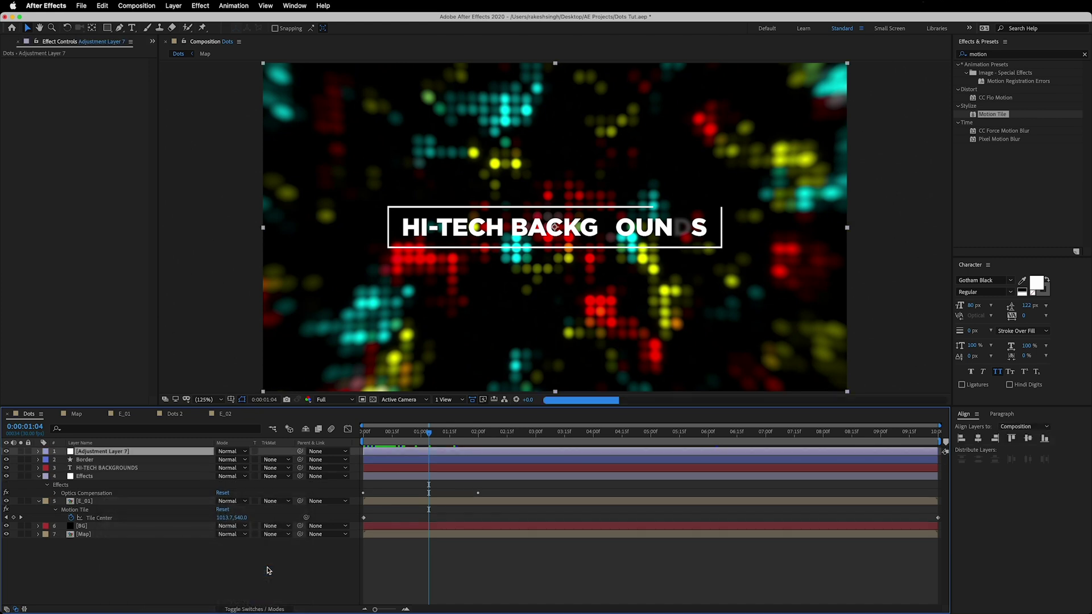
pyautogui.press('Return')
pyautogui.write('OC')
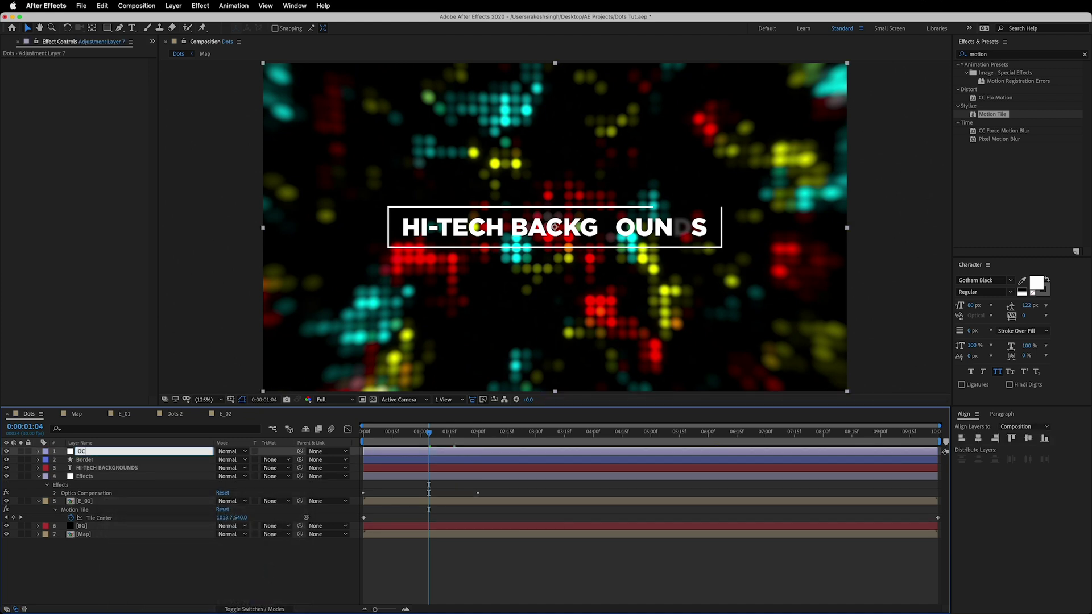
# Step: Move Optics Compensation from the Effects layer to the OC layer, with its keyframes starting at 0:00:00:00
pyautogui.click(109, 478)
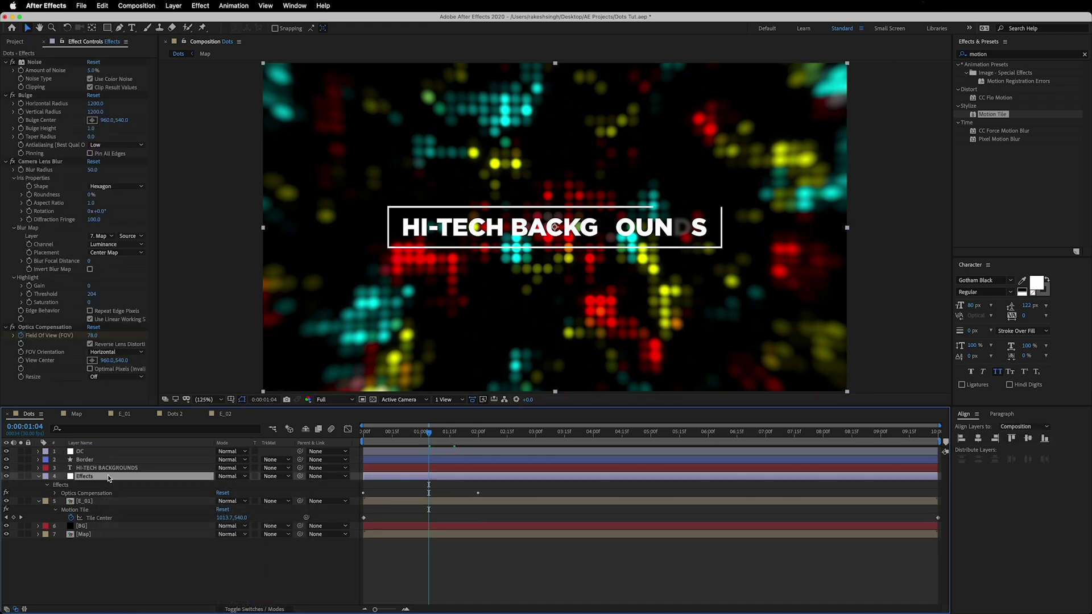
pyautogui.click(43, 329)
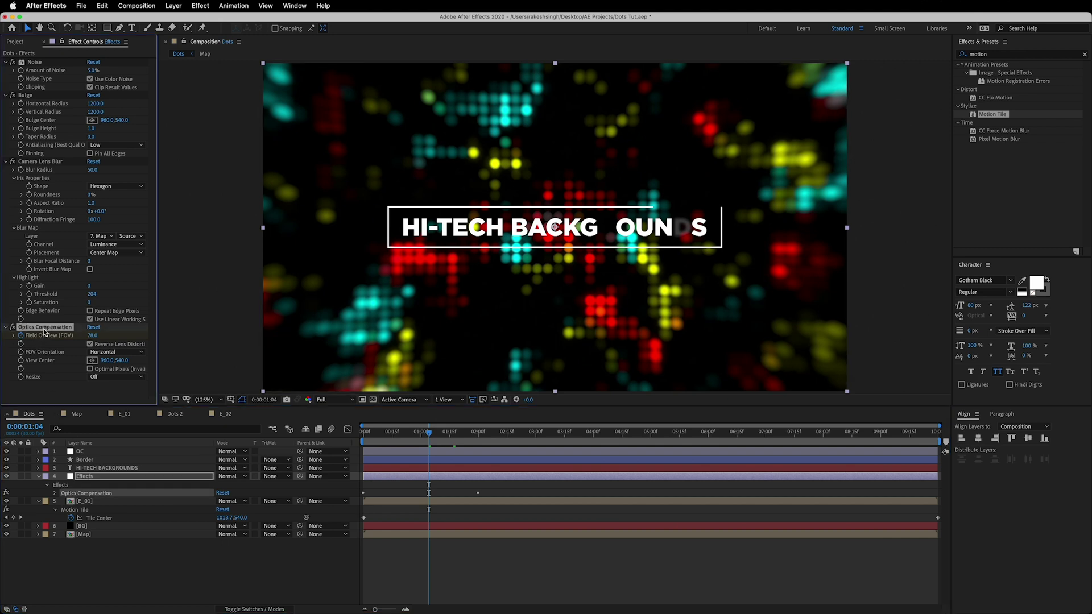
pyautogui.press('Delete')
pyautogui.click(116, 453)
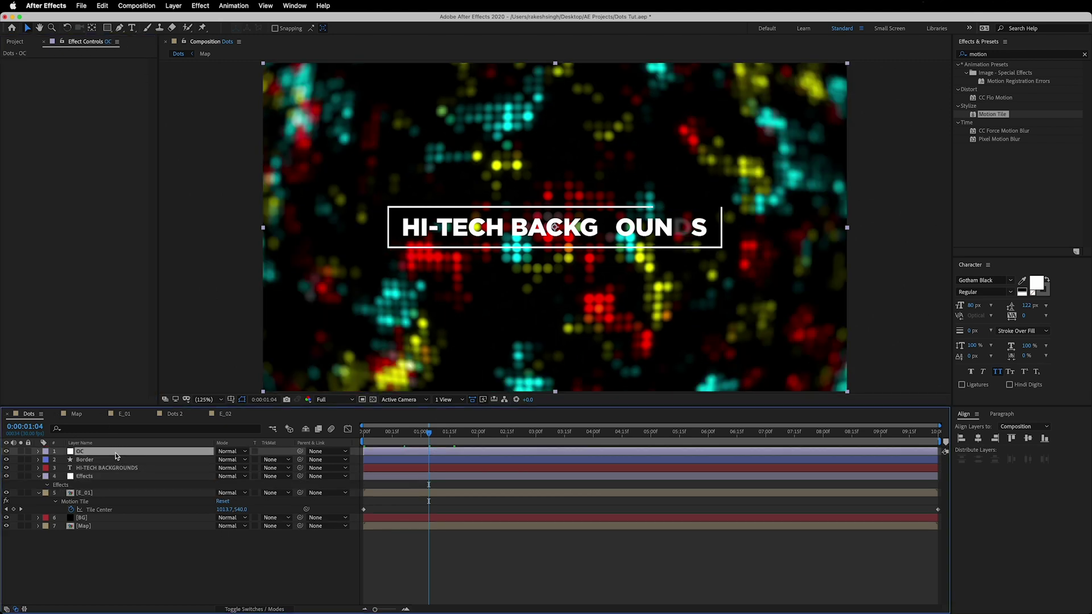
pyautogui.moveTo(401, 438); pyautogui.dragTo(333, 440)
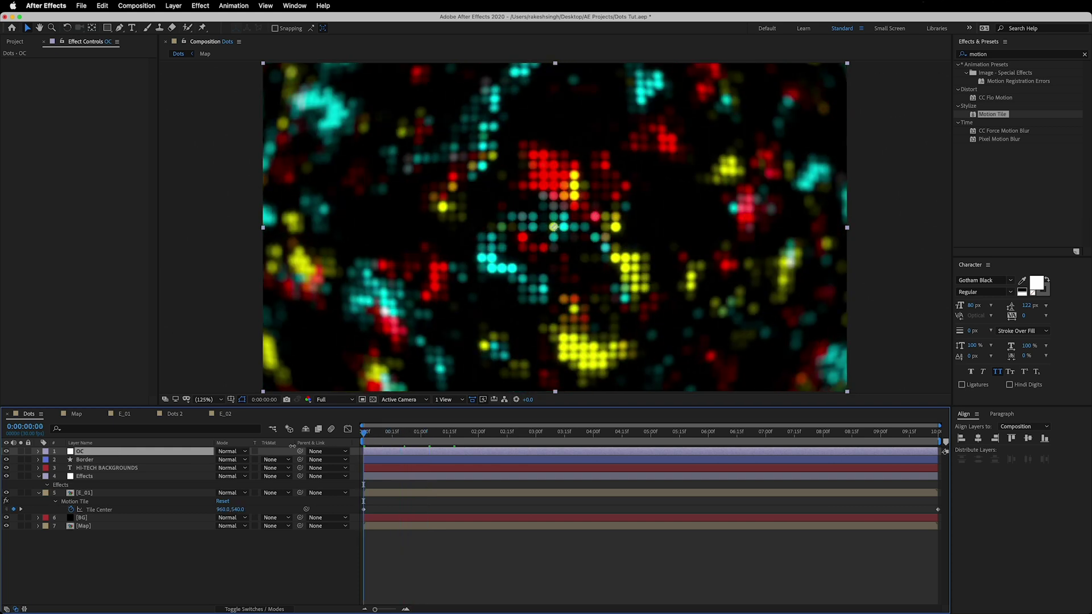
pyautogui.hotkey('ctrl', 'v')
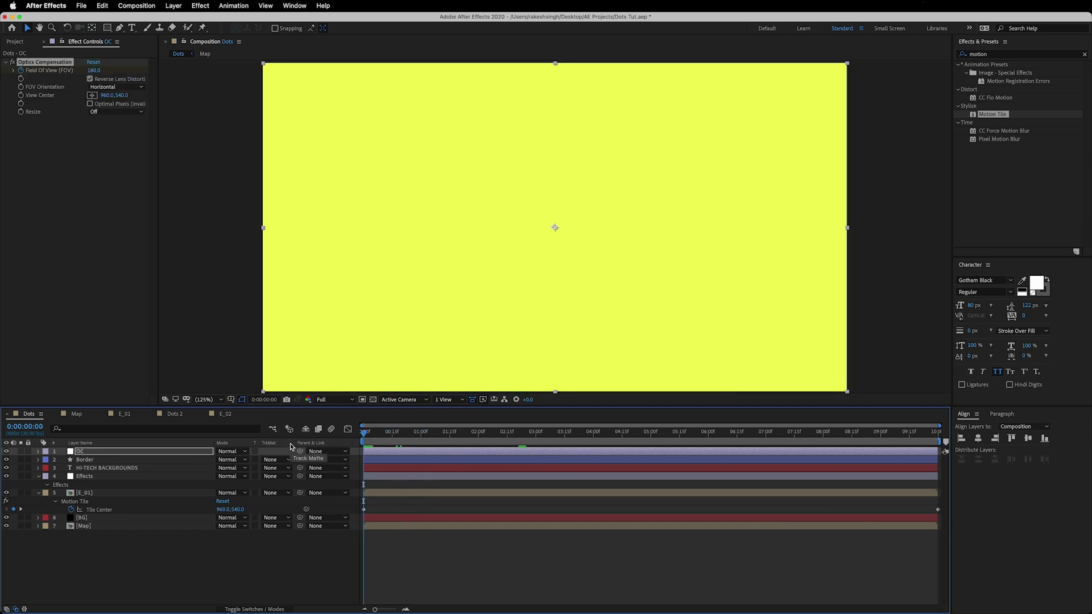
# Step: Scrub and preview the Dots animation around two seconds to check the lens distortion, and review the Effects layer's settings
pyautogui.moveTo(364, 438); pyautogui.dragTo(521, 441)
pyautogui.click(244, 556)
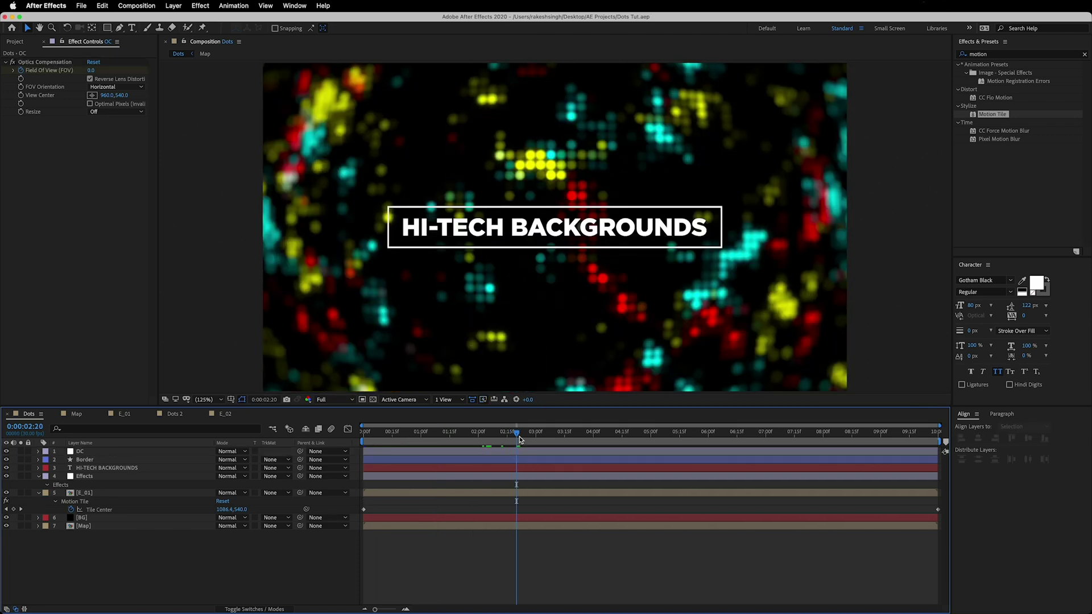
pyautogui.moveTo(478, 437)
pyautogui.mouseDown()
pyautogui.moveTo(398, 440)
pyautogui.moveTo(465, 441)
pyautogui.mouseUp()
pyautogui.press('space')
pyautogui.click(111, 478)
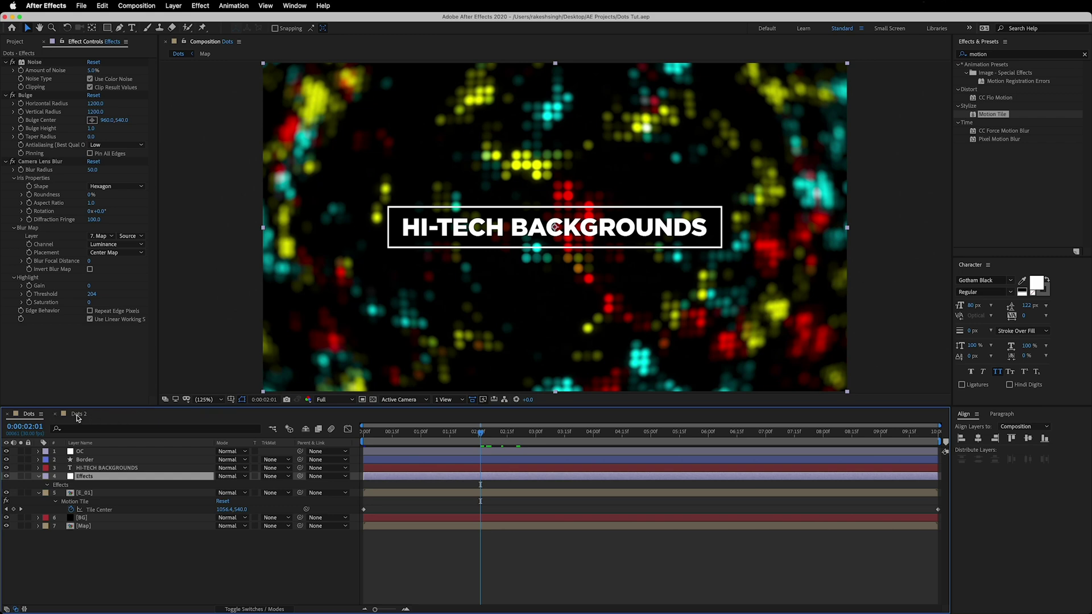
# Step: Preview Dots 2 from its start and end the work area at 0:00:06:19
pyautogui.click(78, 414)
pyautogui.click(363, 437)
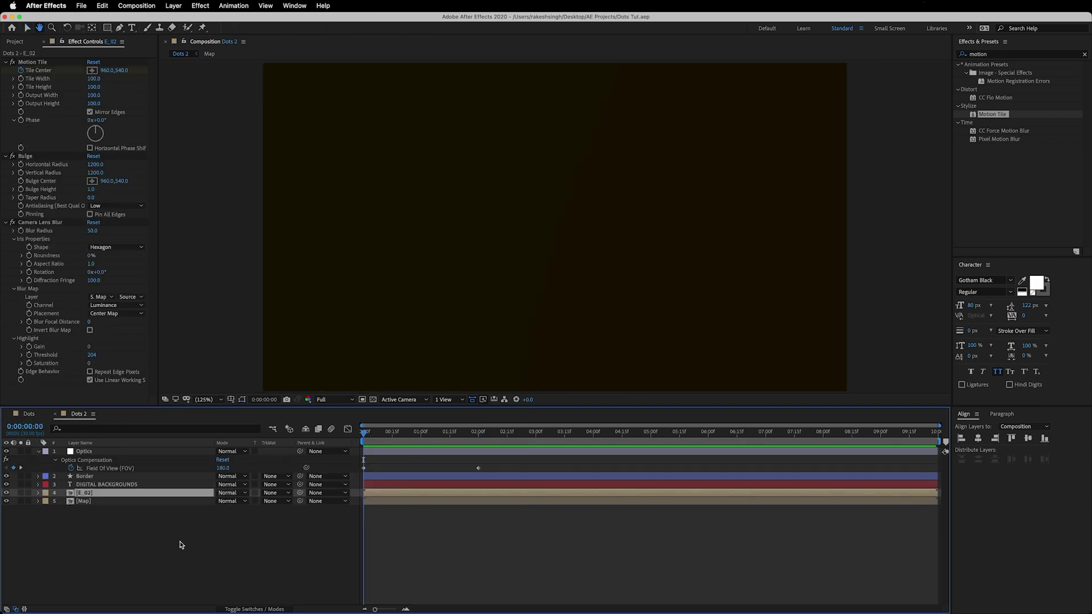
pyautogui.press('space')
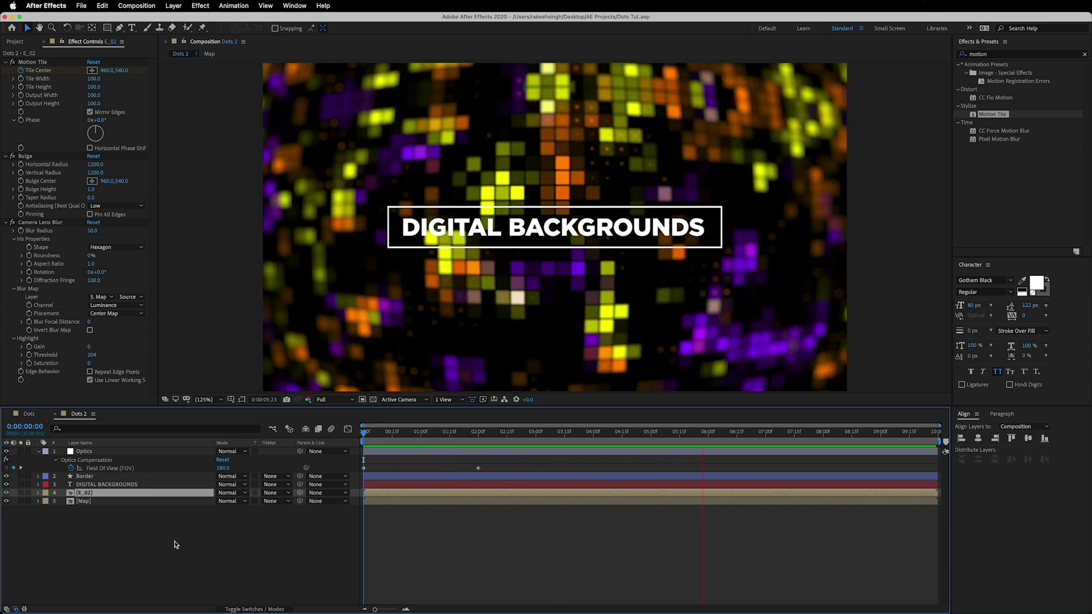
pyautogui.press('space')
pyautogui.press('space')
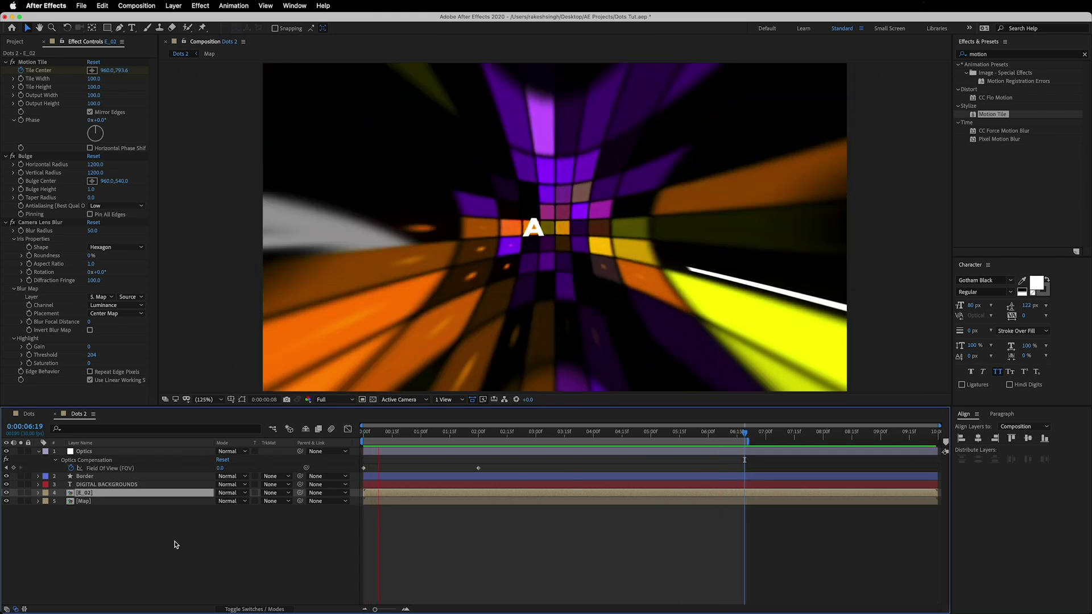